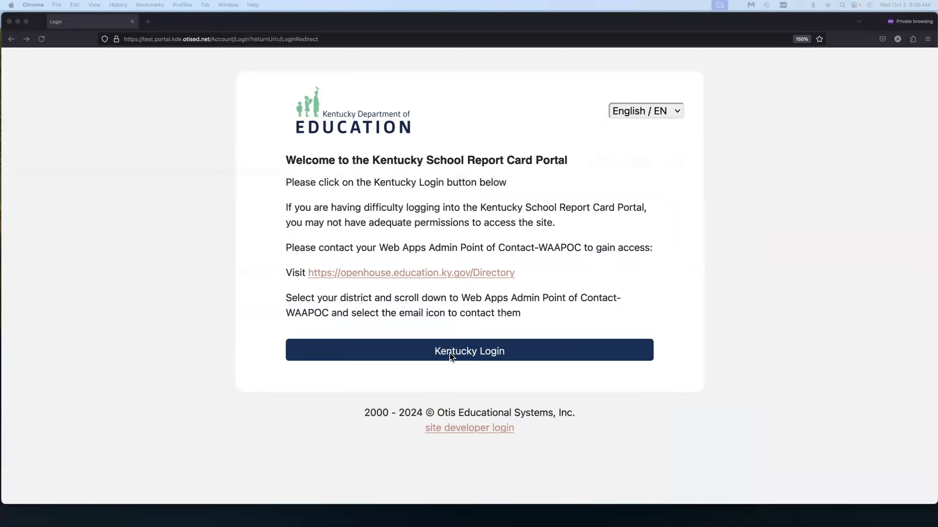
Step: Log in through the Kentucky Login and review the portal's welcome text and timeline
{"action": "left_click", "coordinate": [457, 352]}
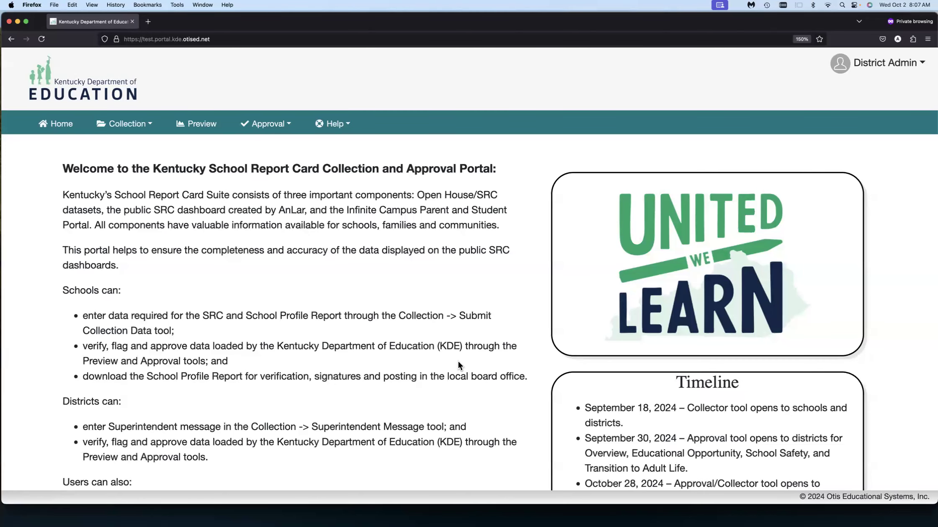
{"action": "scroll", "coordinate": [458, 362], "scroll_direction": "down", "scroll_amount": 5}
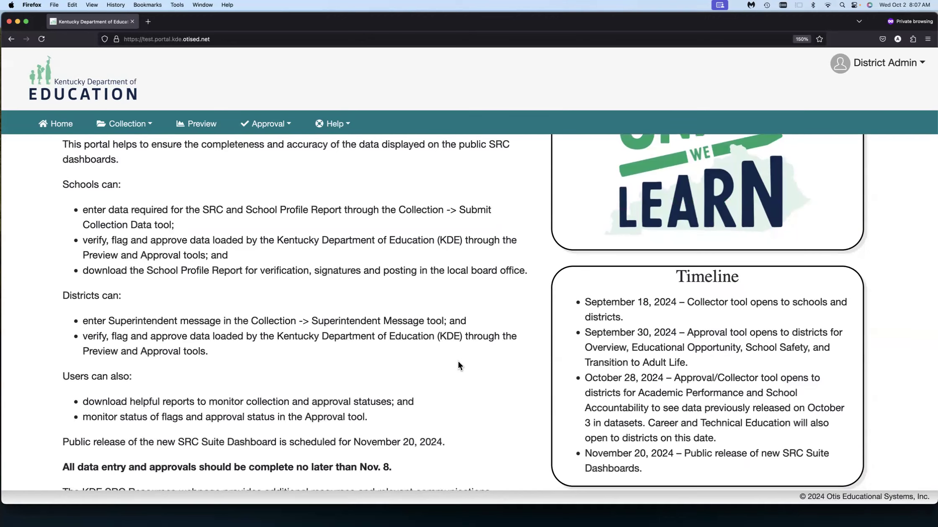
{"action": "scroll", "coordinate": [458, 361], "scroll_direction": "up", "scroll_amount": 5}
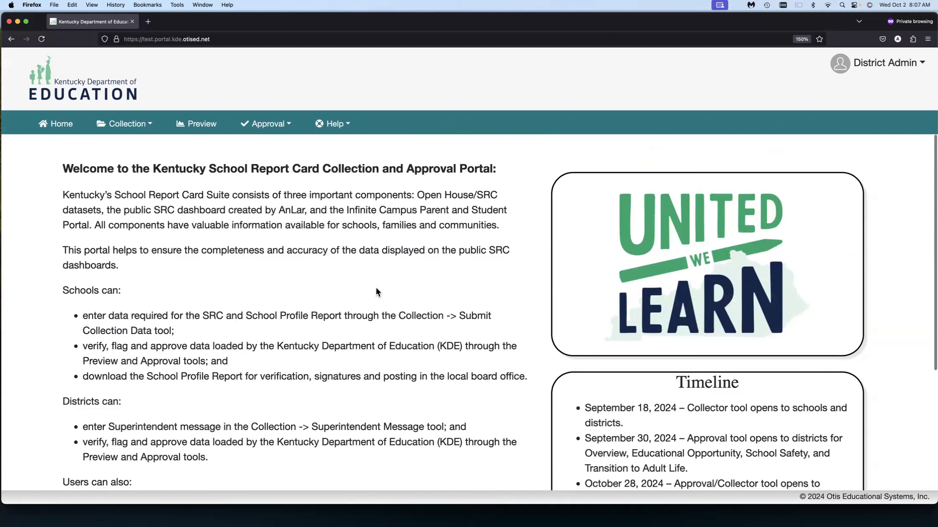
Step: View the Submit Collection Data page for the district, and open the Preview reports
{"action": "left_click", "coordinate": [133, 131]}
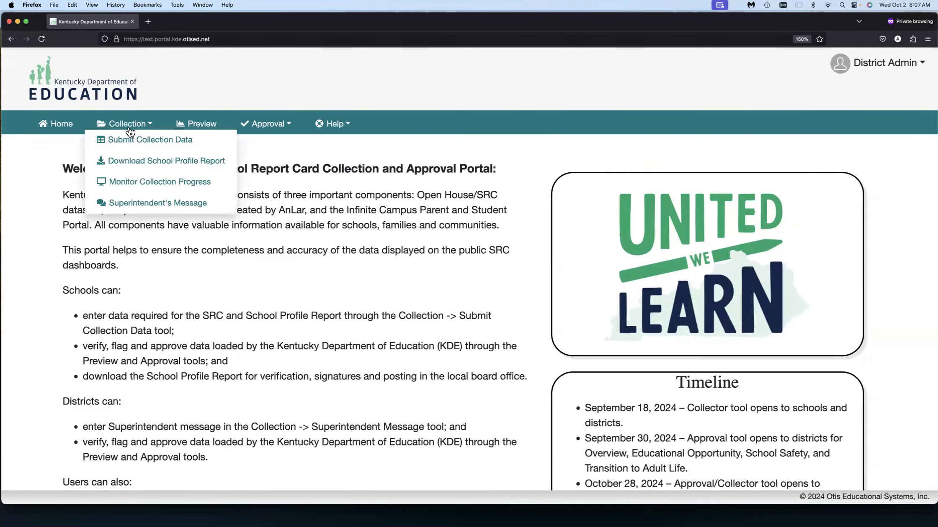
{"action": "left_click", "coordinate": [132, 137]}
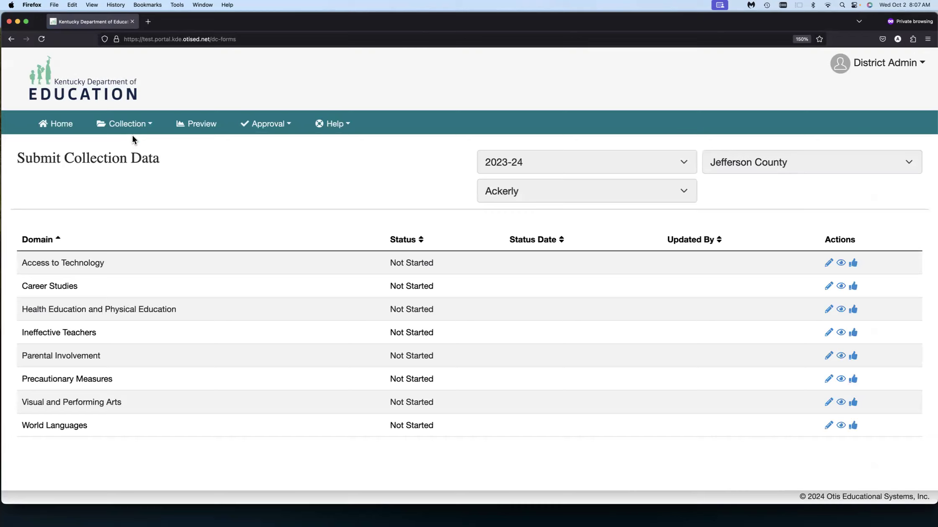
{"action": "left_click", "coordinate": [195, 126]}
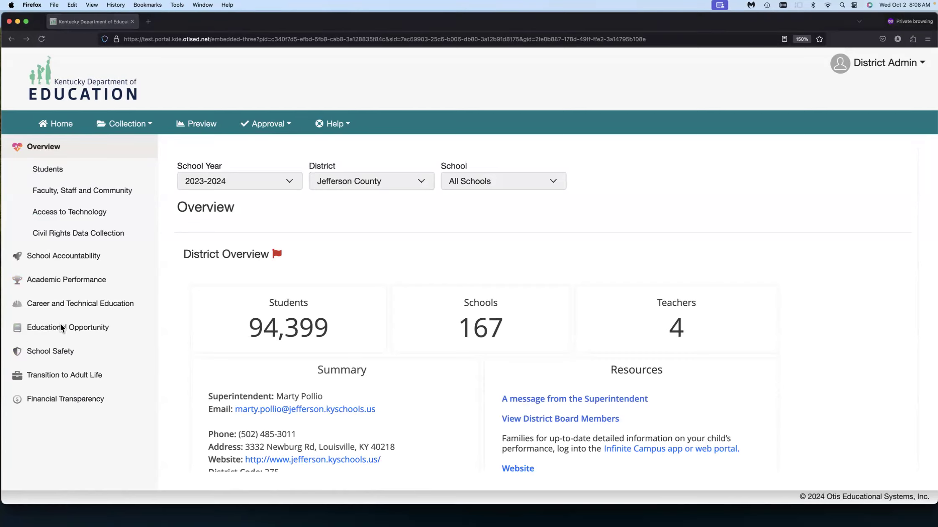
{"action": "key", "text": "super+shift+4"}
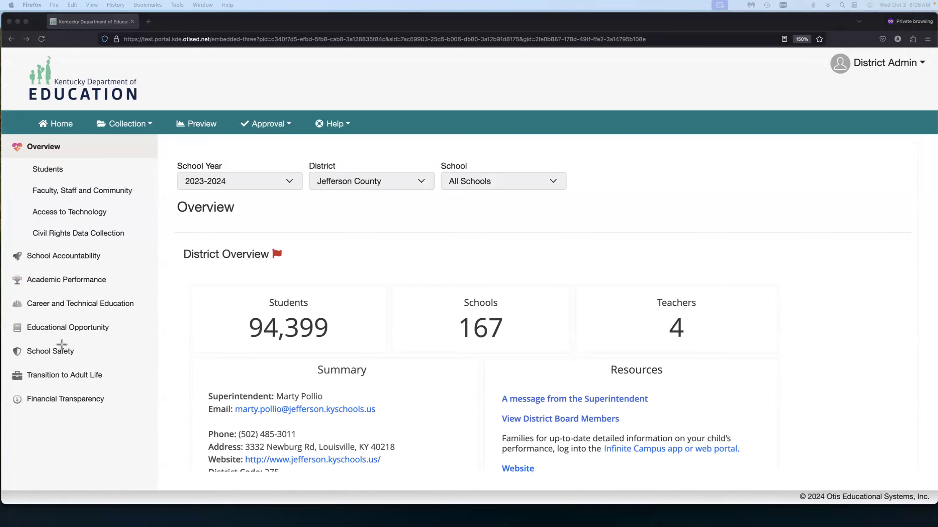
{"action": "left_click_drag", "start_coordinate": [10, 136], "coordinate": [155, 422]}
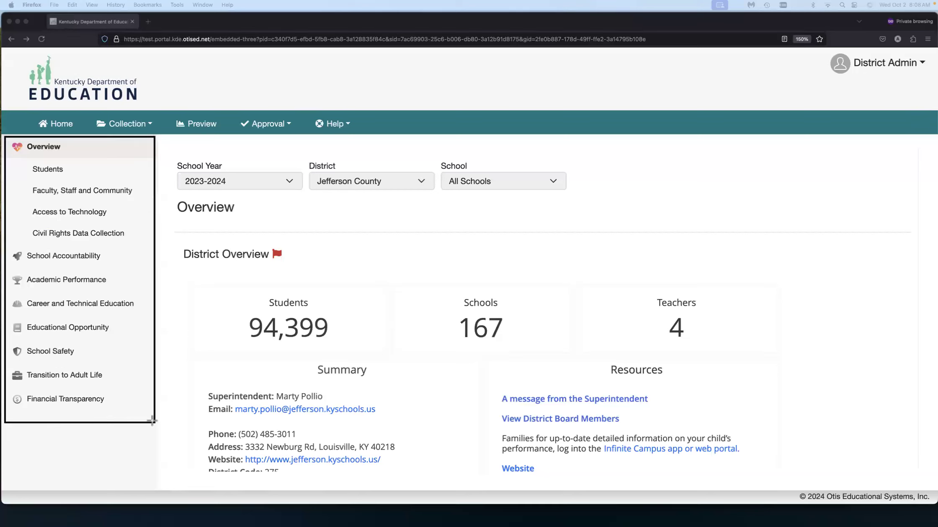
{"action": "left_click_drag", "start_coordinate": [165, 149], "coordinate": [580, 202]}
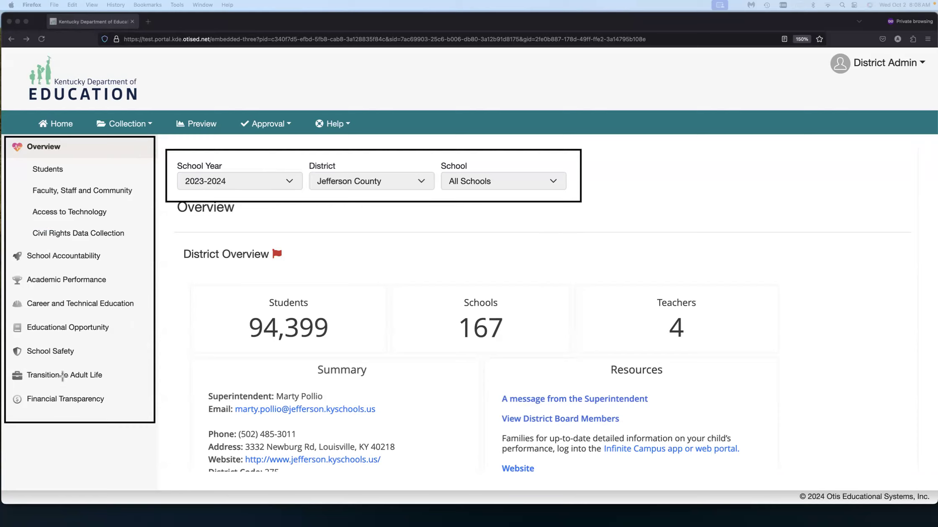
{"action": "key", "text": "Escape"}
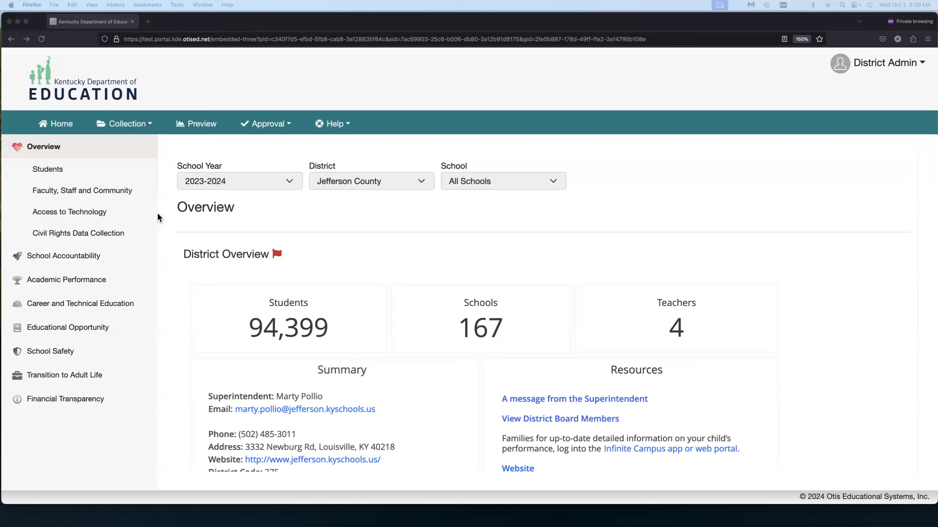
{"action": "left_click_drag", "start_coordinate": [175, 208], "coordinate": [258, 207]}
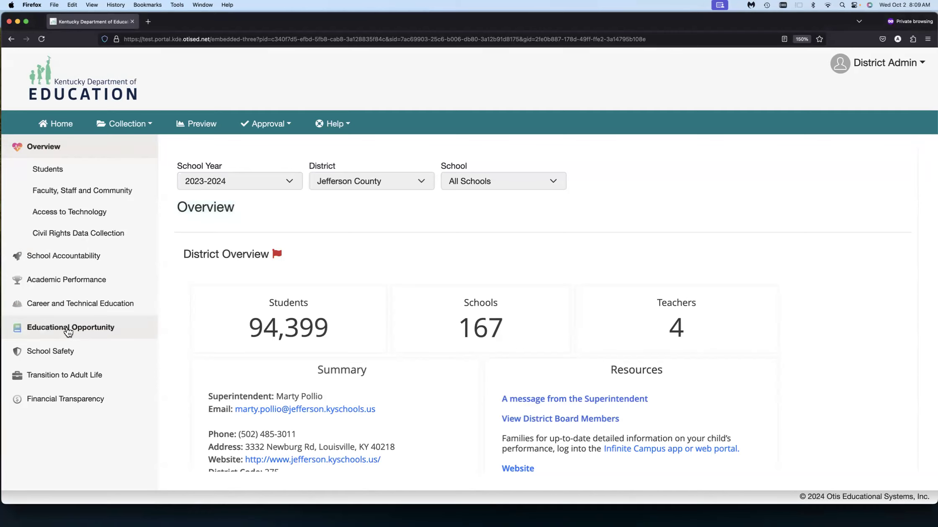
Step: View the Educational Opportunity section of the preview and return to the Overview
{"action": "left_click", "coordinate": [68, 330]}
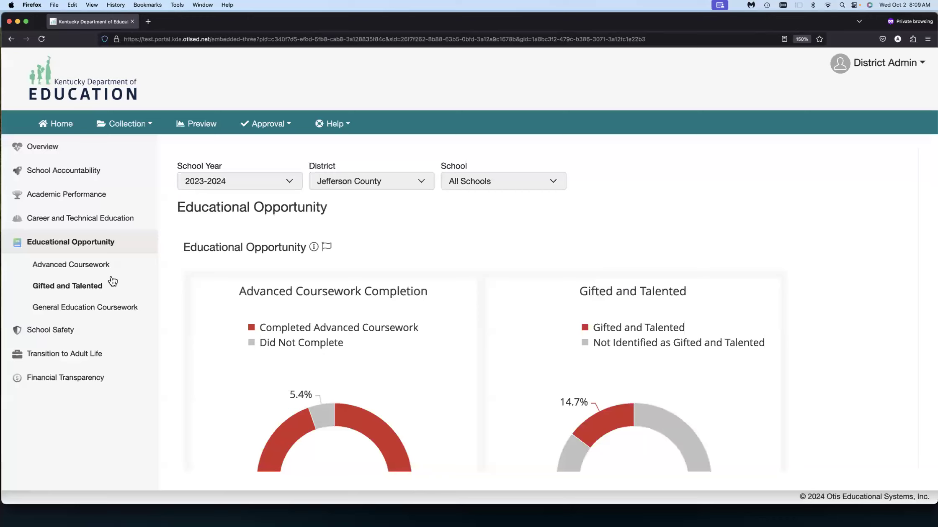
{"action": "left_click", "coordinate": [46, 148]}
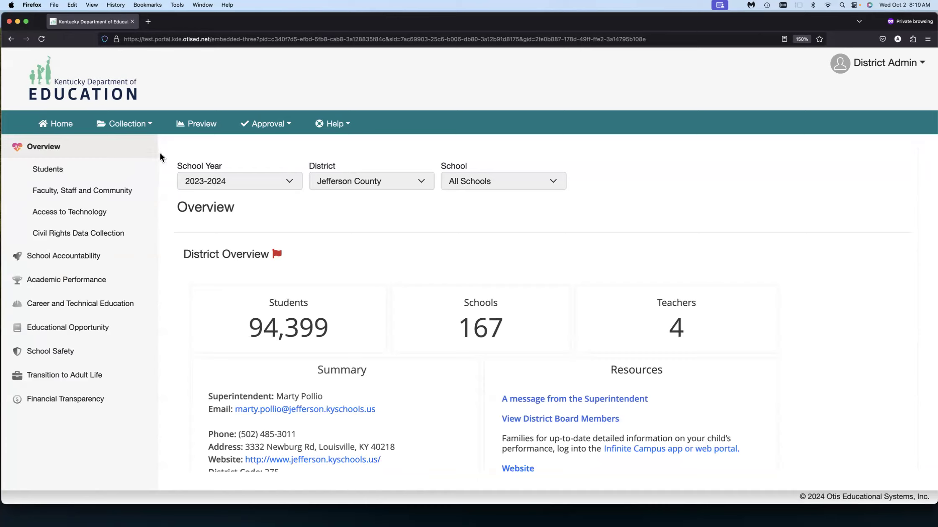
{"action": "scroll", "coordinate": [164, 160], "scroll_direction": "down", "scroll_amount": 1}
{"action": "left_click_drag", "start_coordinate": [801, 52], "coordinate": [930, 92]}
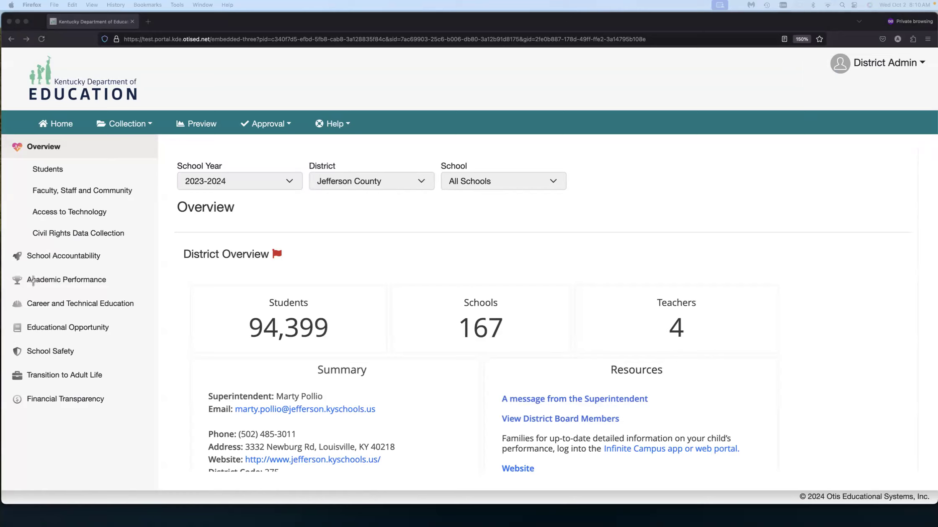
Step: Show the Overview for Alex R. Kennedy Elementary and review its summary, resources, student and teacher numbers and student diversity
{"action": "left_click", "coordinate": [539, 183]}
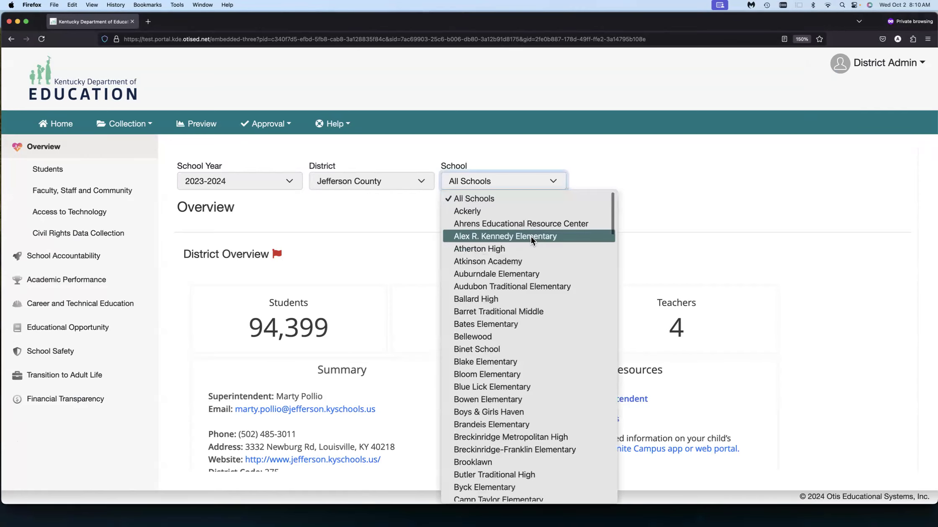
{"action": "left_click", "coordinate": [531, 236]}
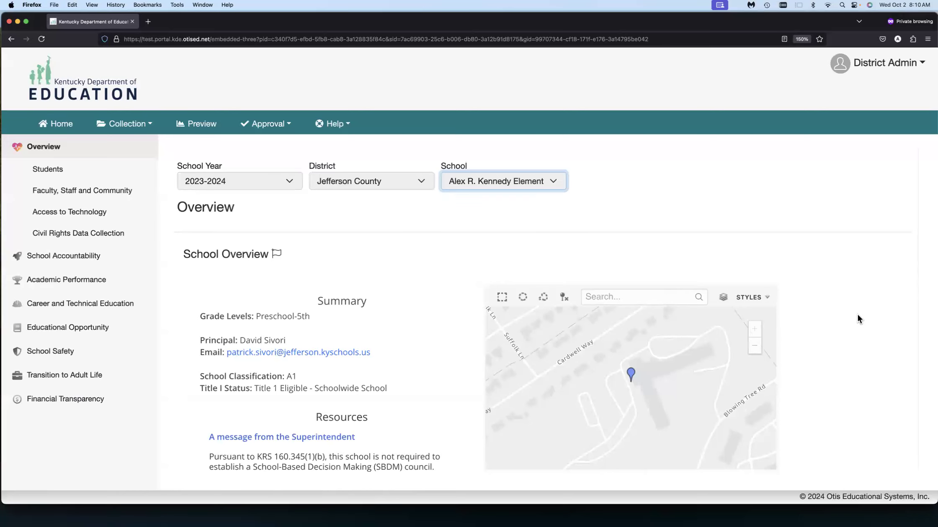
{"action": "scroll", "coordinate": [857, 315], "scroll_direction": "down", "scroll_amount": 3}
{"action": "scroll", "coordinate": [858, 315], "scroll_direction": "down", "scroll_amount": 5}
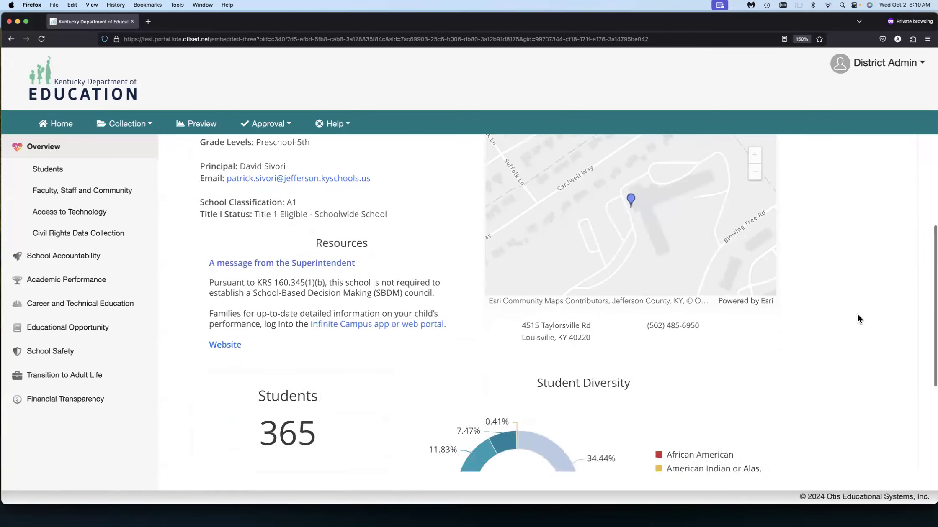
{"action": "scroll", "coordinate": [857, 319], "scroll_direction": "down", "scroll_amount": 1}
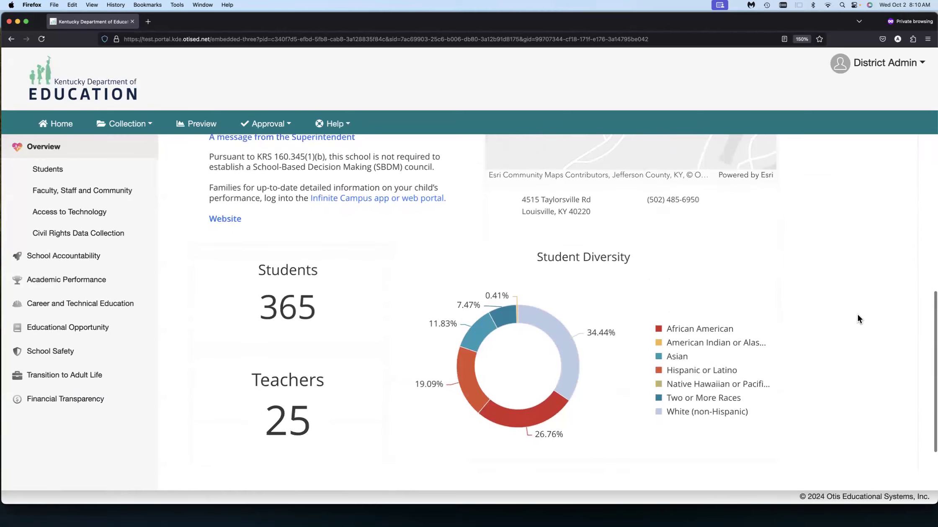
{"action": "scroll", "coordinate": [858, 320], "scroll_direction": "down", "scroll_amount": 1}
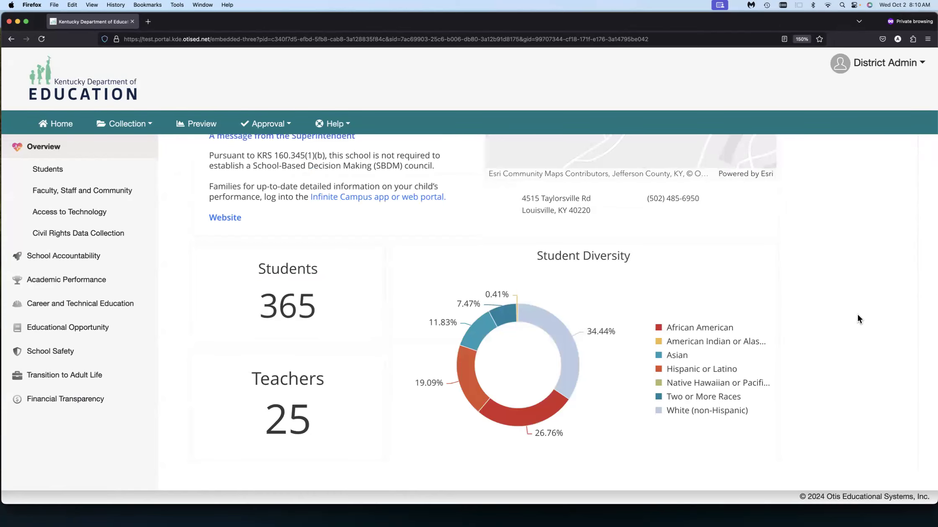
{"action": "scroll", "coordinate": [857, 316], "scroll_direction": "up", "scroll_amount": 10}
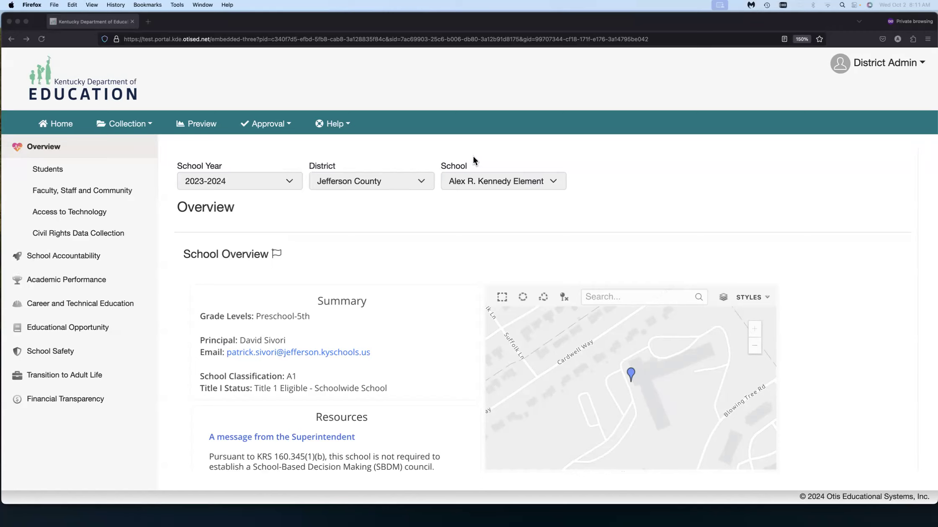
Step: Set the Overview's school filter back to All Schools
{"action": "left_click", "coordinate": [473, 180]}
{"action": "left_click", "coordinate": [470, 184]}
{"action": "left_click", "coordinate": [470, 184]}
{"action": "left_click", "coordinate": [469, 195]}
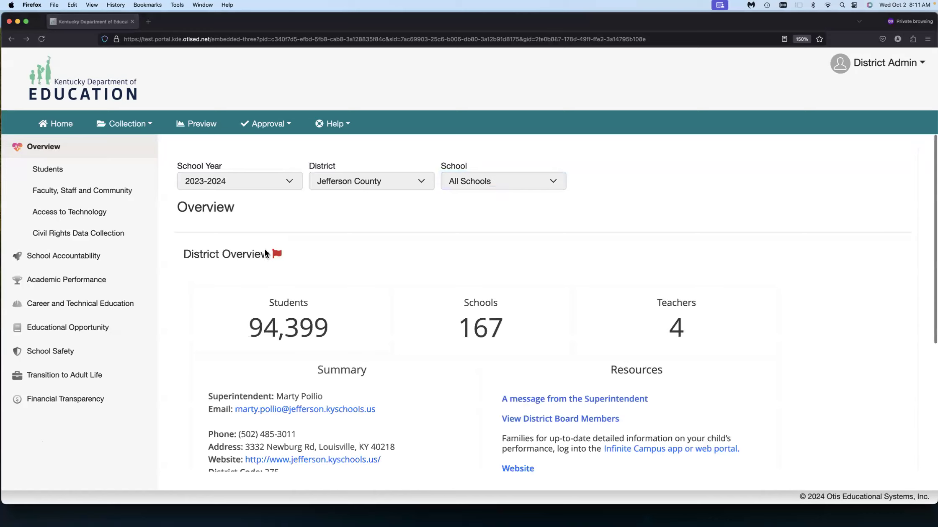
Step: View the feedback recorded on the District Overview flag and close it without submitting
{"action": "left_click_drag", "start_coordinate": [289, 266], "coordinate": [289, 268]}
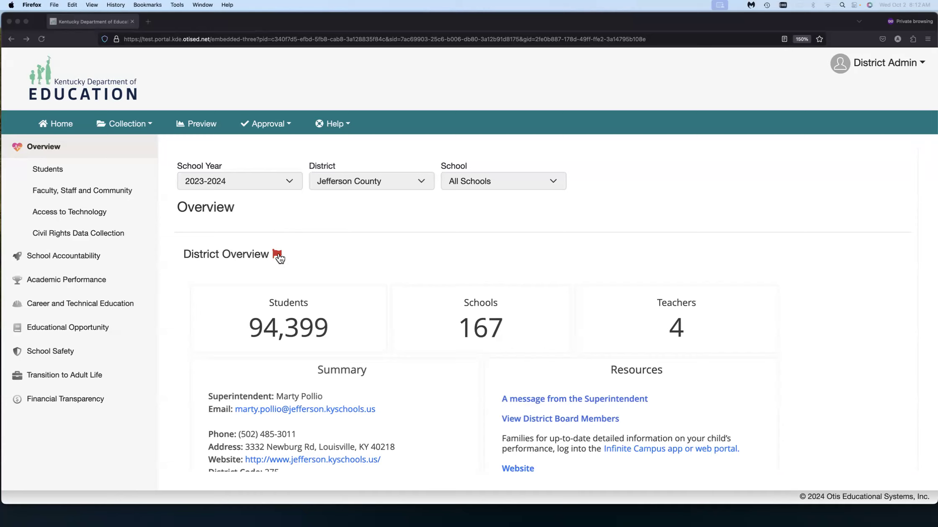
{"action": "left_click", "coordinate": [277, 254]}
{"action": "left_click", "coordinate": [277, 253]}
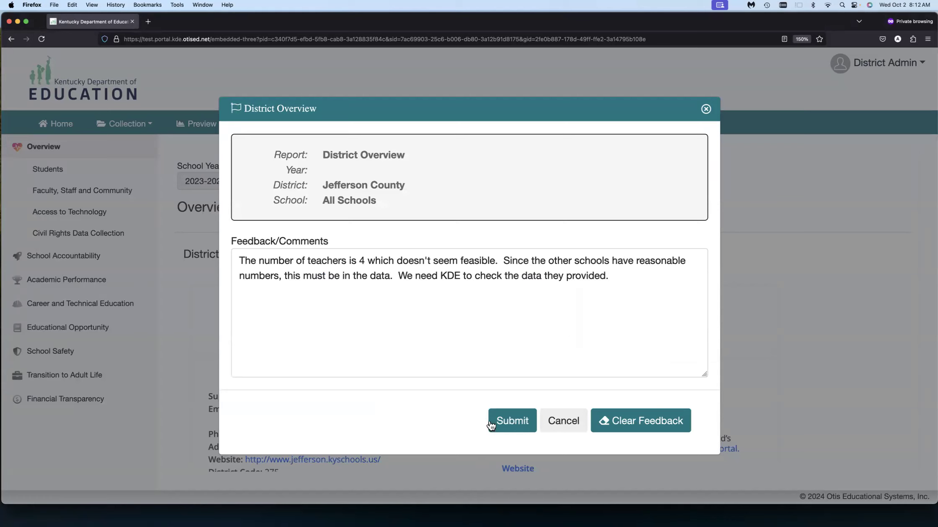
{"action": "left_click", "coordinate": [561, 426]}
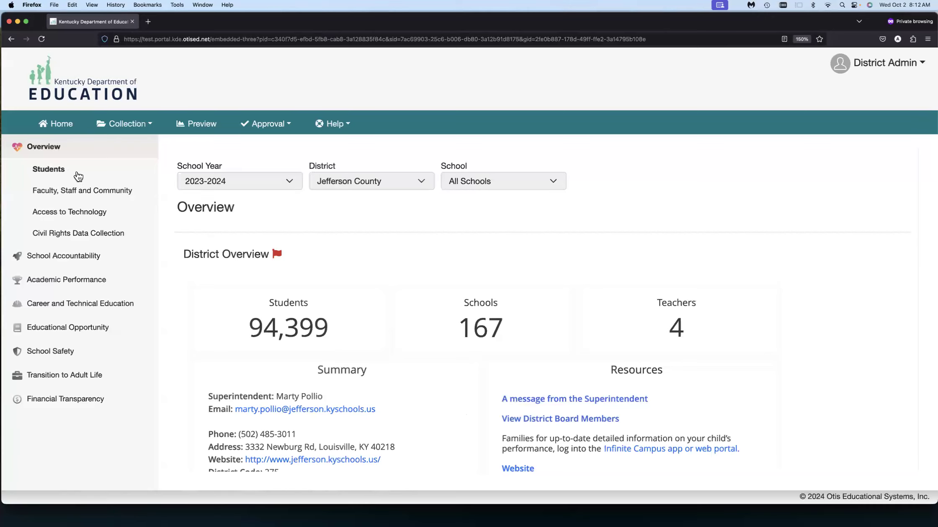
Step: Open the Students page of the Overview and bring up the Student Membership enrollment report
{"action": "left_click", "coordinate": [48, 175]}
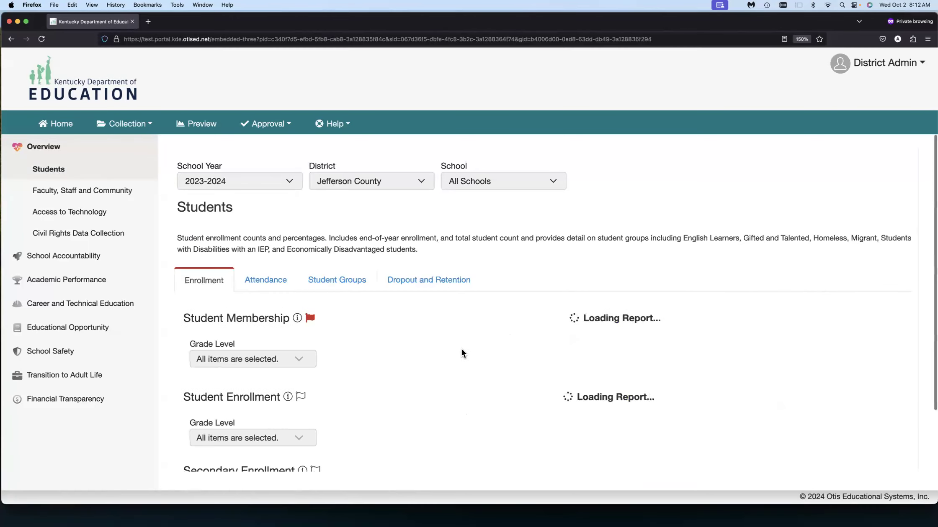
{"action": "scroll", "coordinate": [462, 350], "scroll_direction": "down", "scroll_amount": 1}
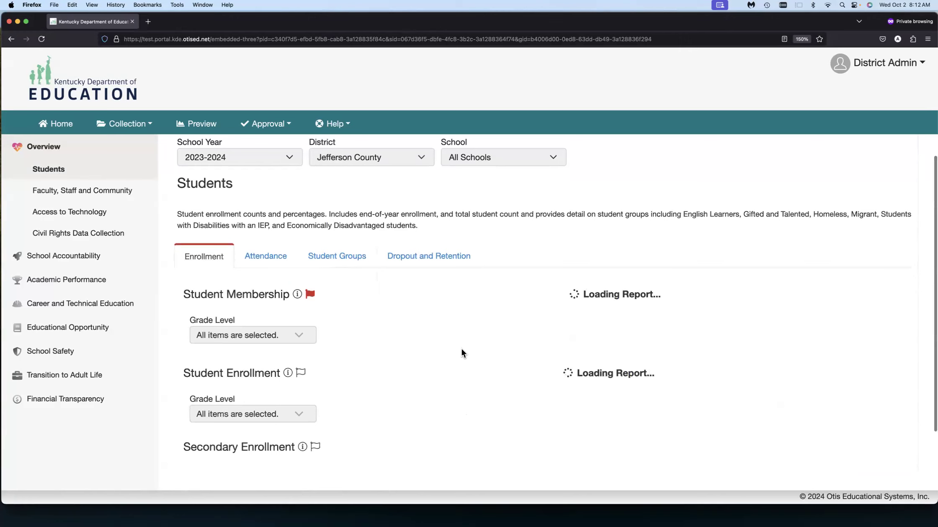
{"action": "scroll", "coordinate": [462, 351], "scroll_direction": "down", "scroll_amount": 2}
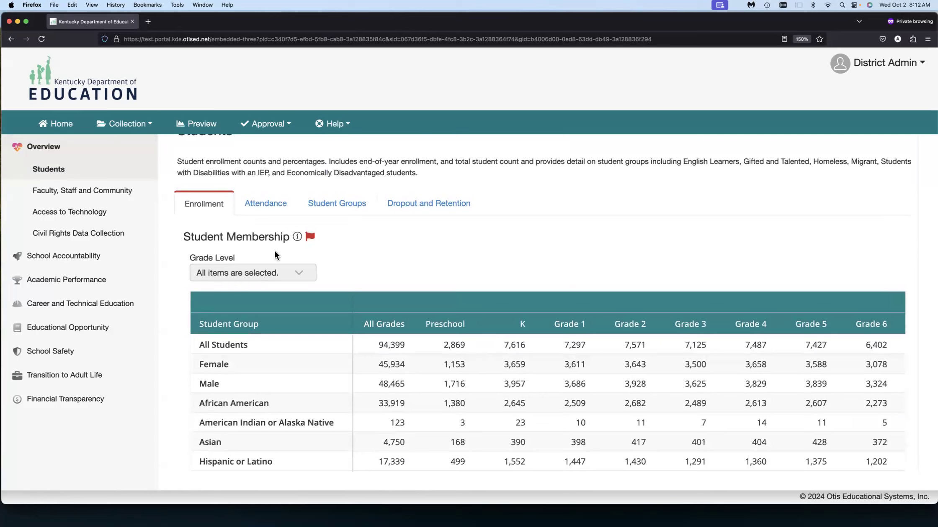
Step: Add "additional information" after a blank line to the Student Membership flag's feedback and submit it
{"action": "left_click", "coordinate": [310, 237]}
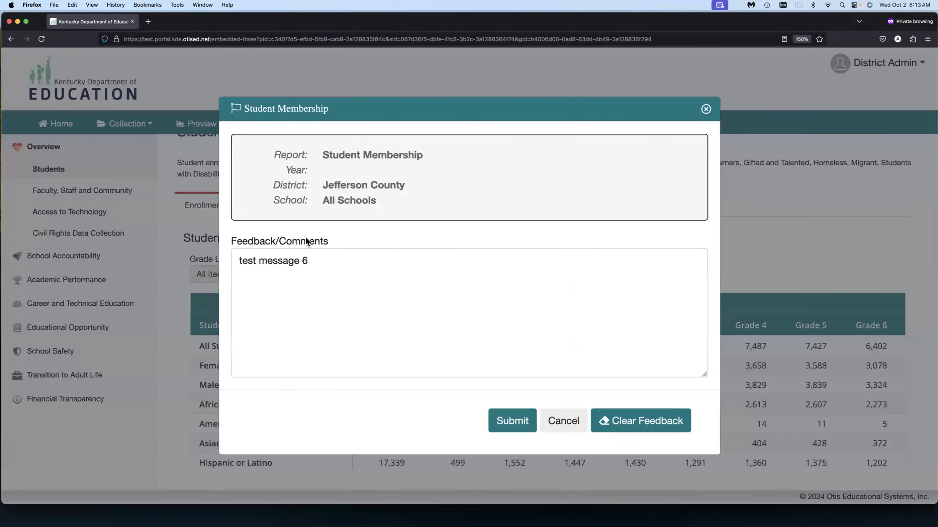
{"action": "left_click", "coordinate": [317, 262]}
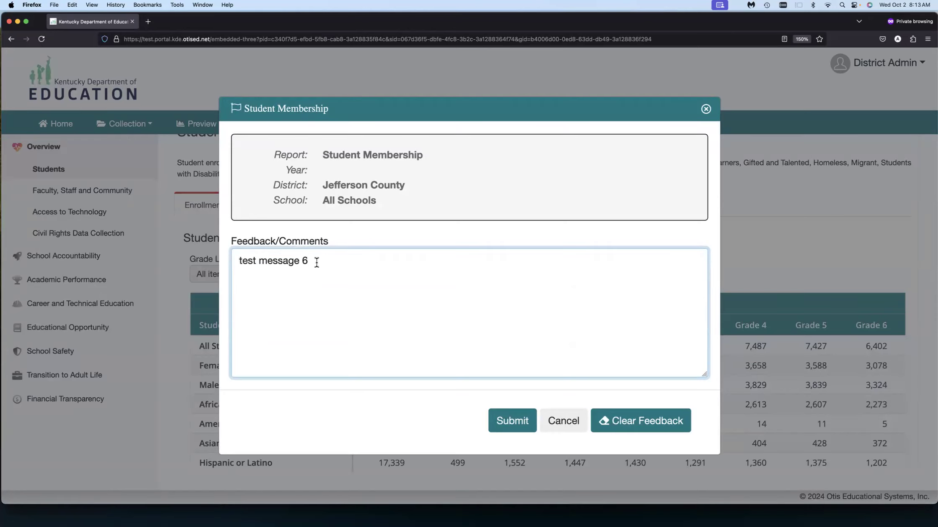
{"action": "key", "text": "Return"}
{"action": "key", "text": "Return"}
{"action": "type", "text": "additional information"}
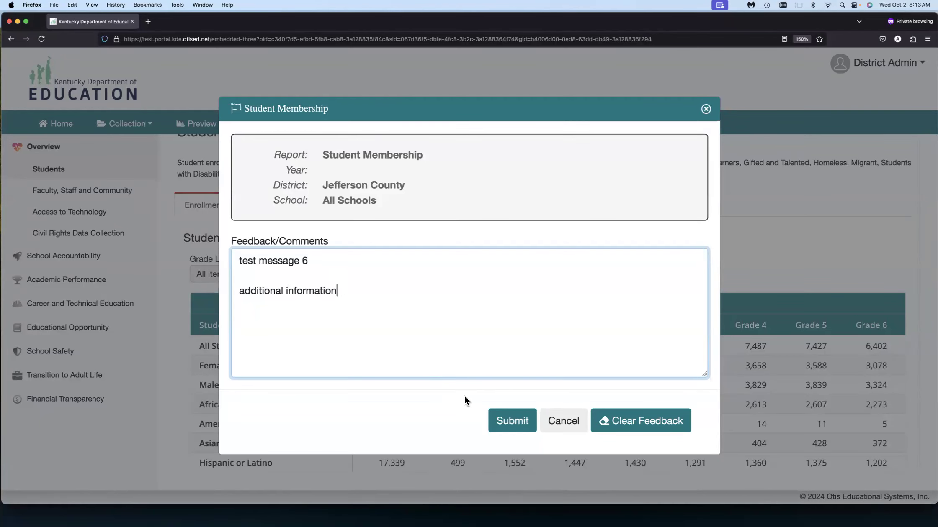
{"action": "left_click", "coordinate": [506, 421]}
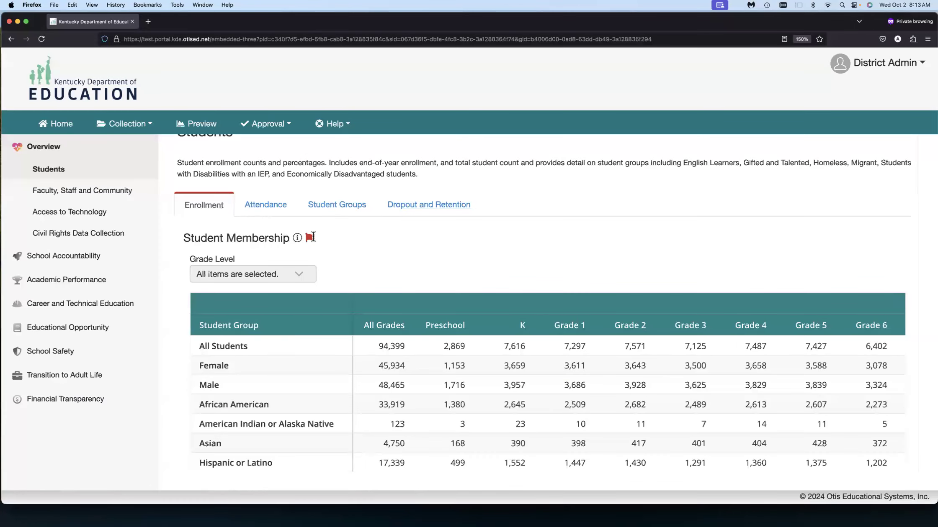
Step: Recheck the submitted feedback on the Student Membership flag and close it without changes
{"action": "left_click", "coordinate": [311, 239]}
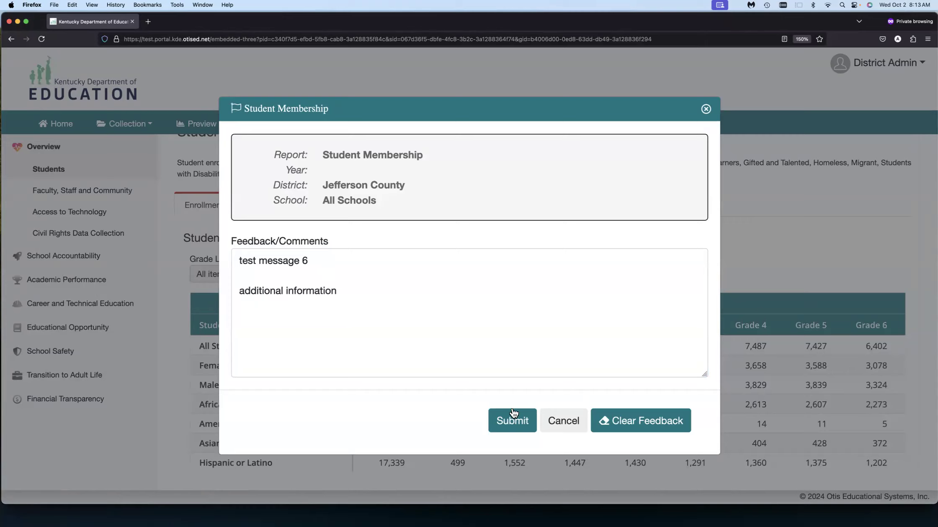
{"action": "left_click", "coordinate": [564, 422]}
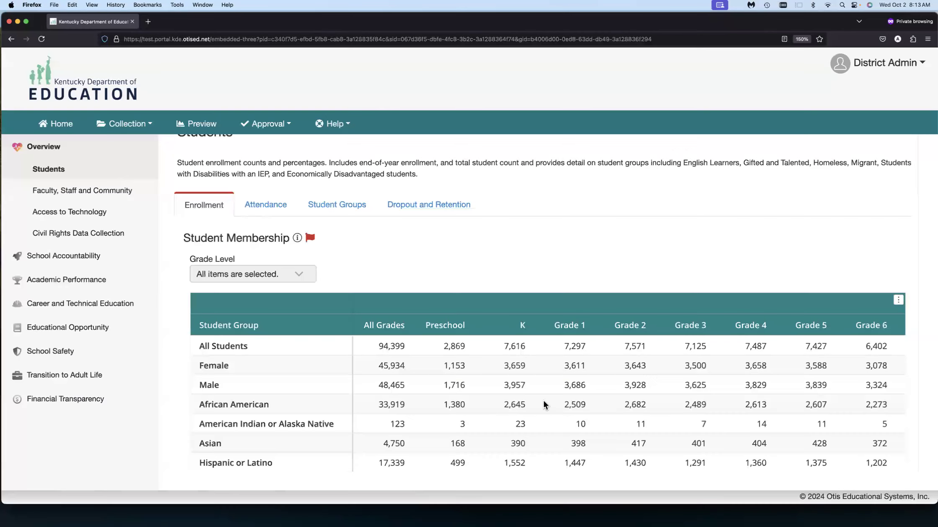
{"action": "scroll", "coordinate": [311, 238], "scroll_direction": "down", "scroll_amount": 1}
{"action": "left_click", "coordinate": [310, 237]}
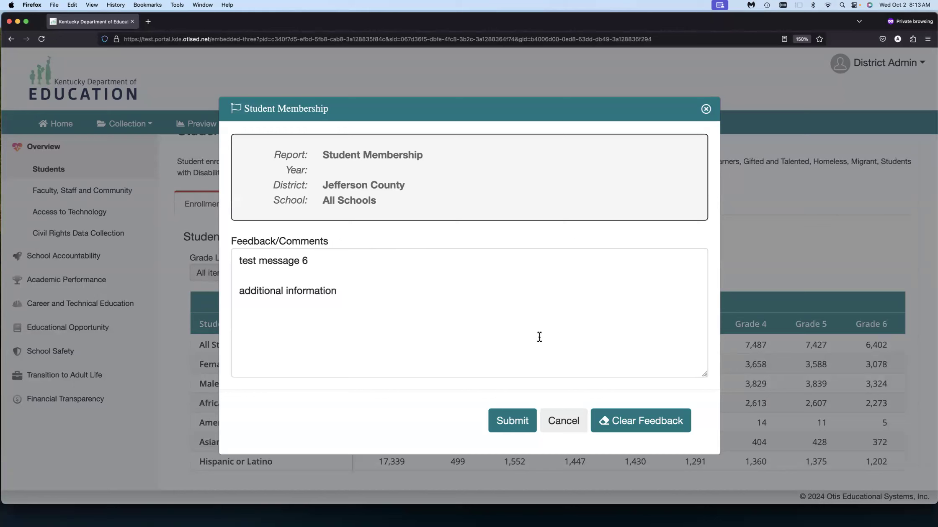
{"action": "left_click", "coordinate": [563, 420]}
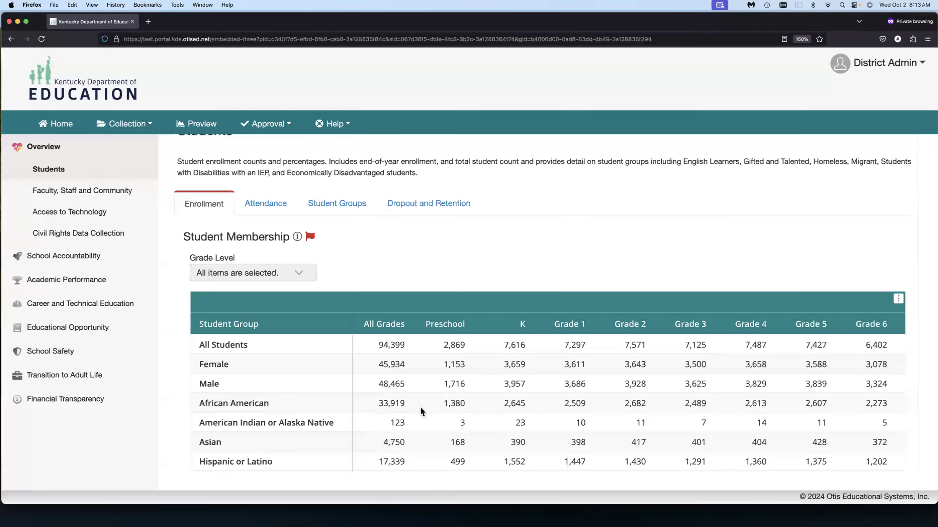
Step: Clear the feedback text on the Student Membership flag, but cancel without submitting the change
{"action": "scroll", "coordinate": [359, 361], "scroll_direction": "down", "scroll_amount": 5}
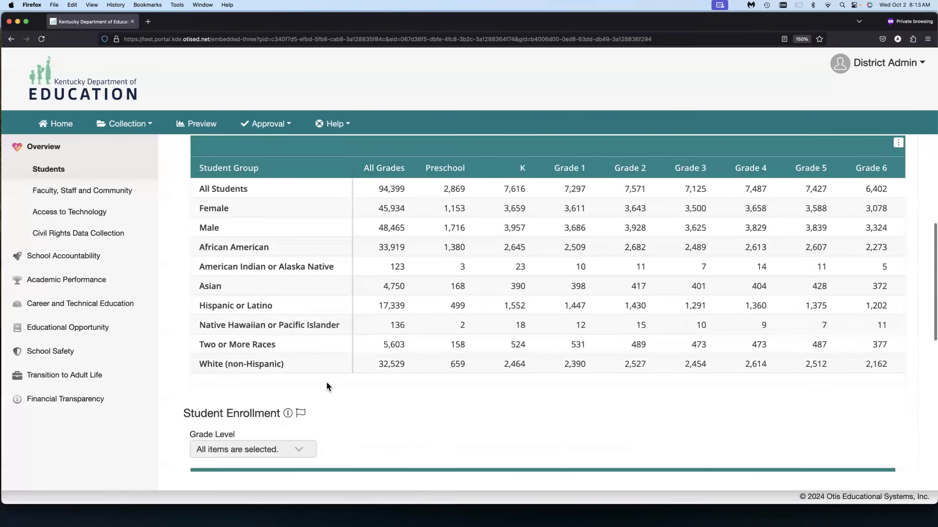
{"action": "scroll", "coordinate": [377, 354], "scroll_direction": "up", "scroll_amount": 3}
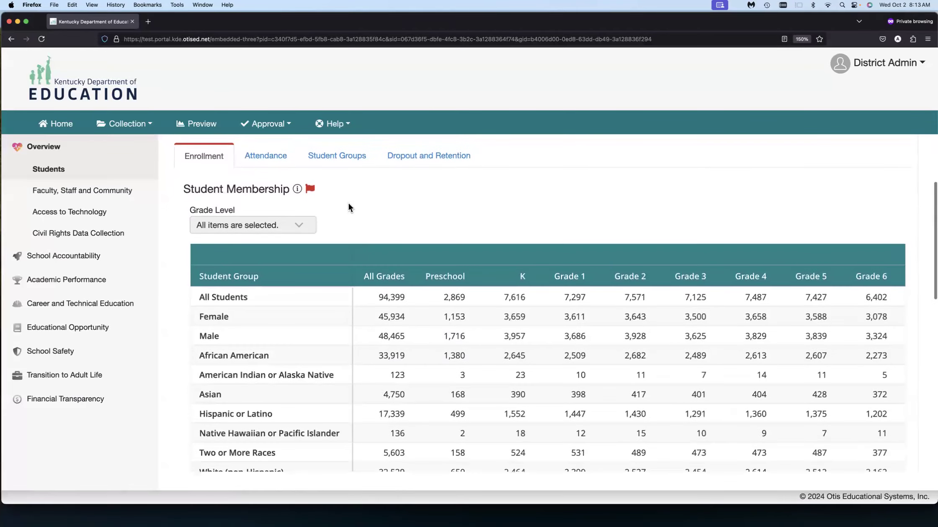
{"action": "left_click", "coordinate": [312, 190]}
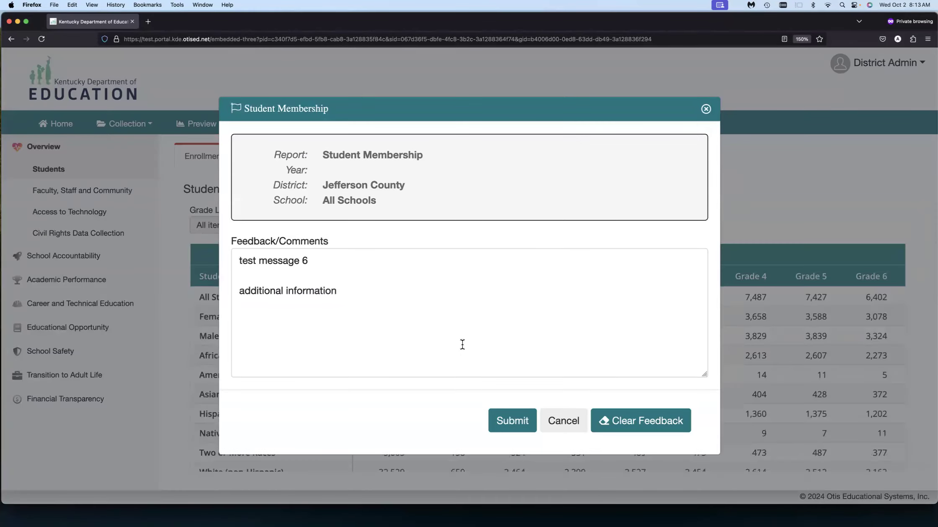
{"action": "left_click", "coordinate": [658, 424]}
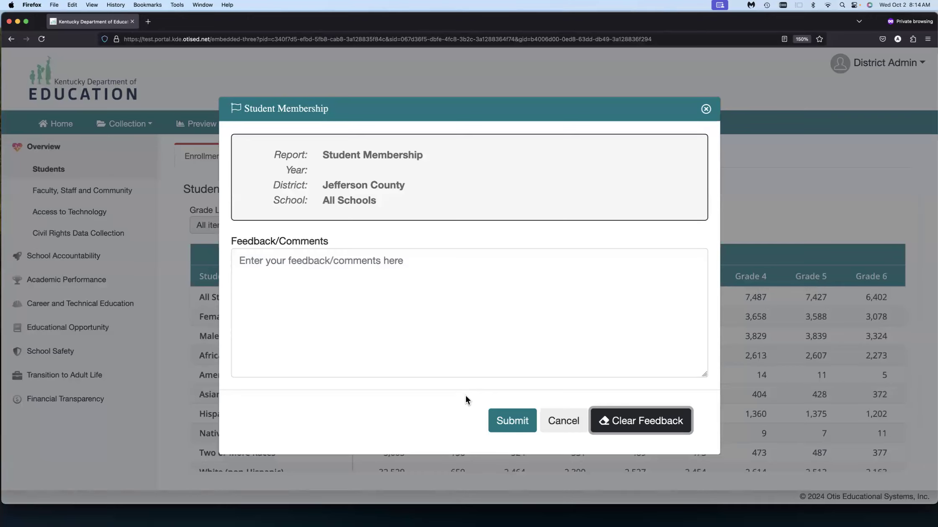
{"action": "left_click", "coordinate": [574, 422]}
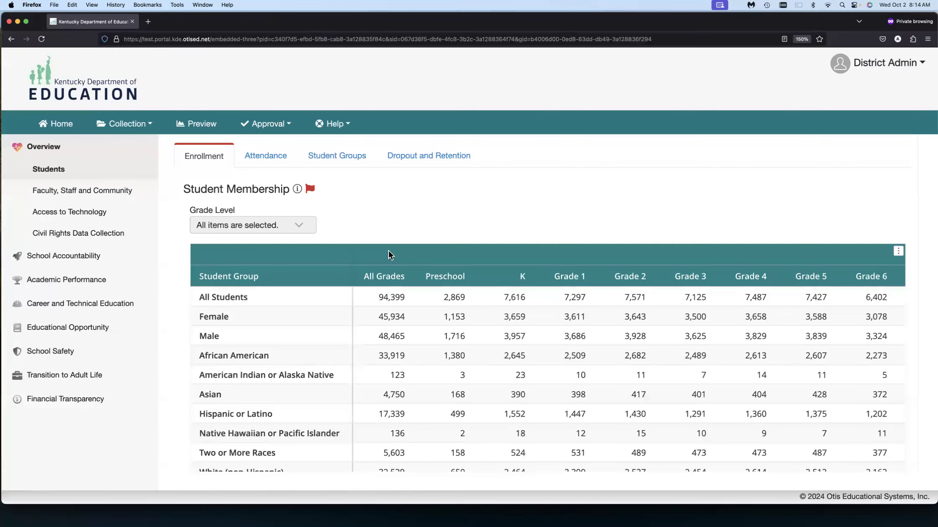
Step: Remove the Student Membership flag by clearing its feedback and submitting the empty comment
{"action": "left_click", "coordinate": [313, 192]}
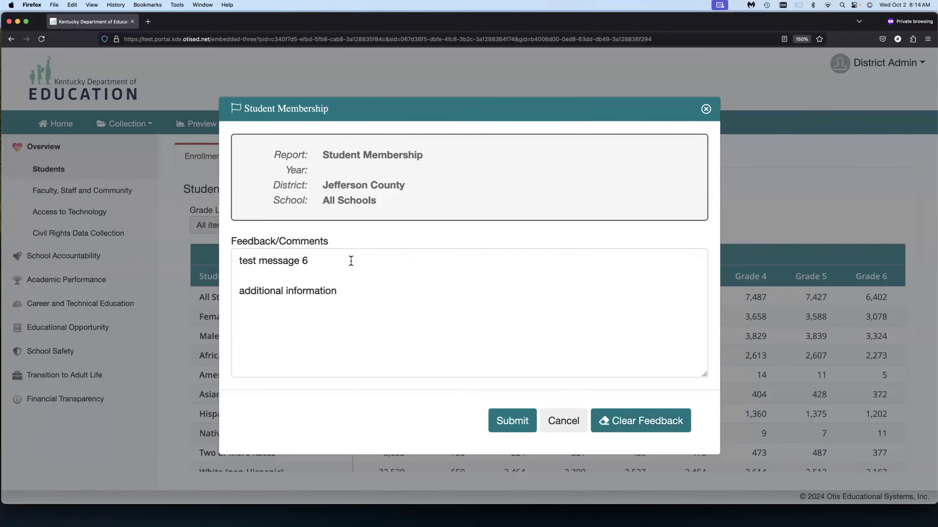
{"action": "left_click", "coordinate": [645, 425]}
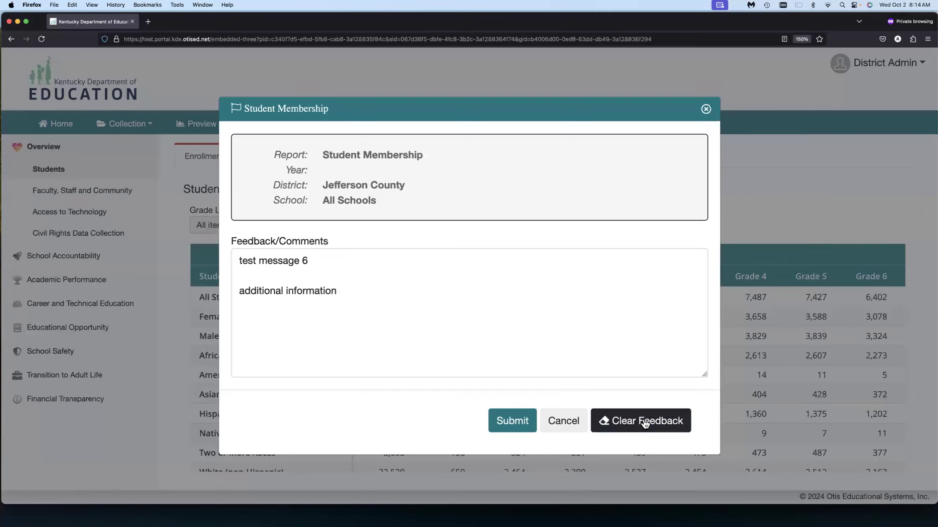
{"action": "left_click", "coordinate": [512, 420]}
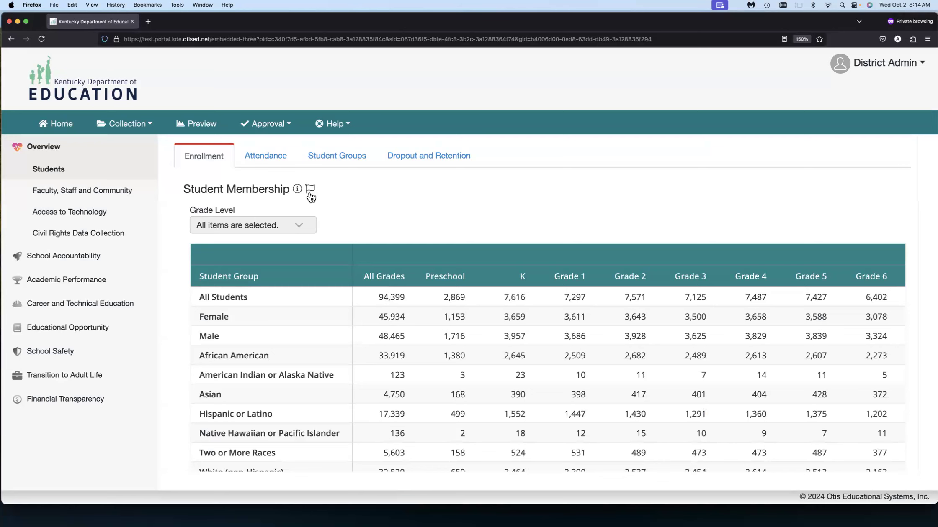
Step: Flag the Student Enrollment report with the feedback "test comment" and submit it
{"action": "scroll", "coordinate": [351, 266], "scroll_direction": "down", "scroll_amount": 5}
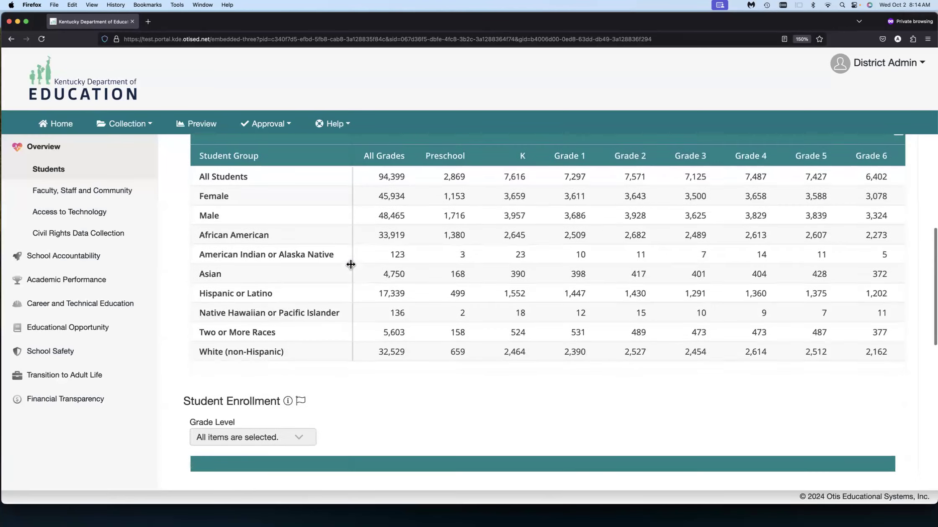
{"action": "scroll", "coordinate": [351, 265], "scroll_direction": "down", "scroll_amount": 1}
{"action": "scroll", "coordinate": [330, 342], "scroll_direction": "down", "scroll_amount": 1}
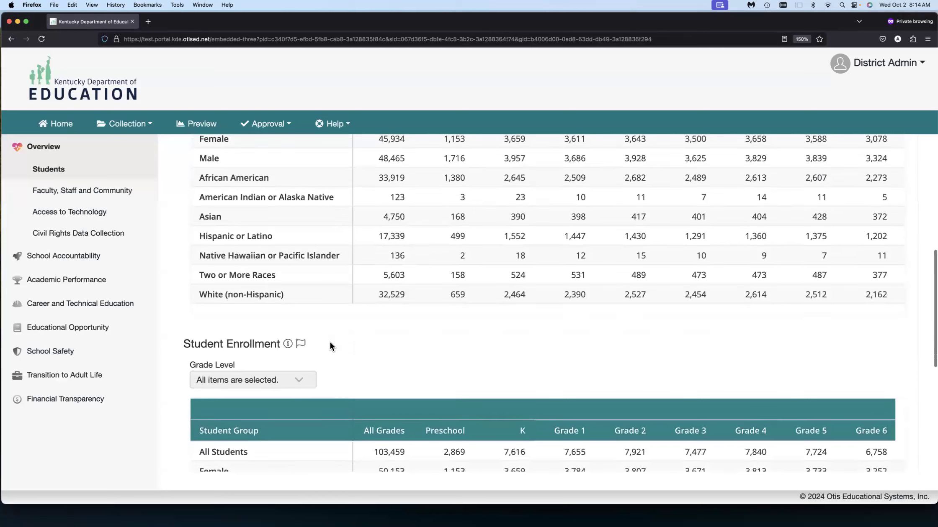
{"action": "left_click", "coordinate": [301, 344]}
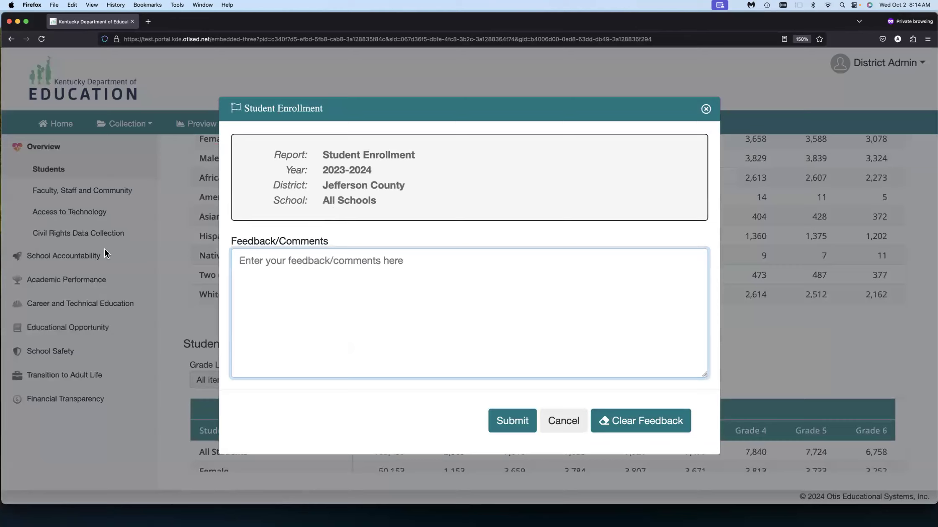
{"action": "left_click_drag", "start_coordinate": [263, 140], "coordinate": [433, 218]}
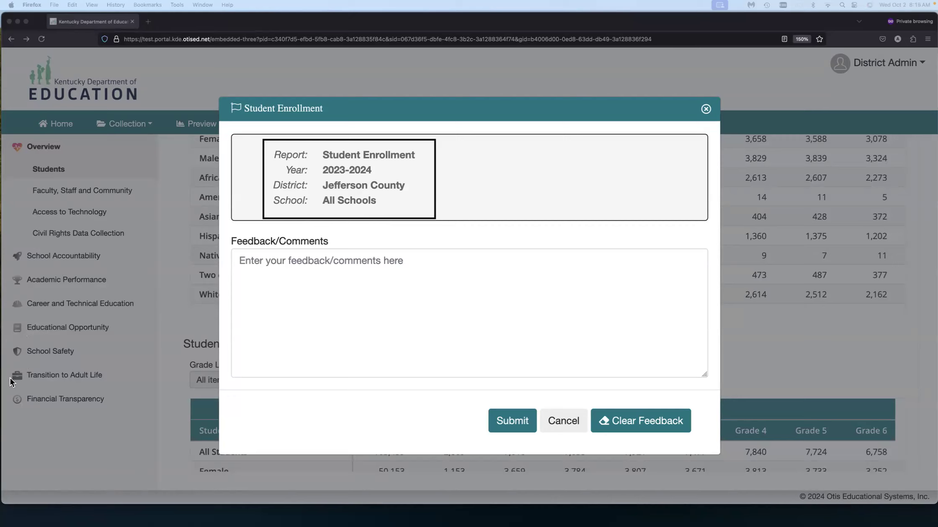
{"action": "left_click", "coordinate": [315, 292]}
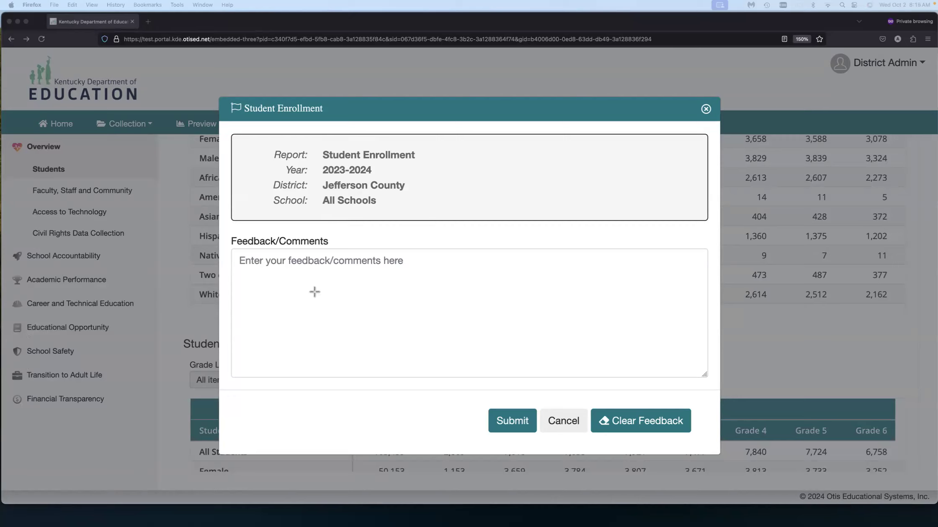
{"action": "left_click", "coordinate": [344, 274]}
{"action": "type", "text": "test comment"}
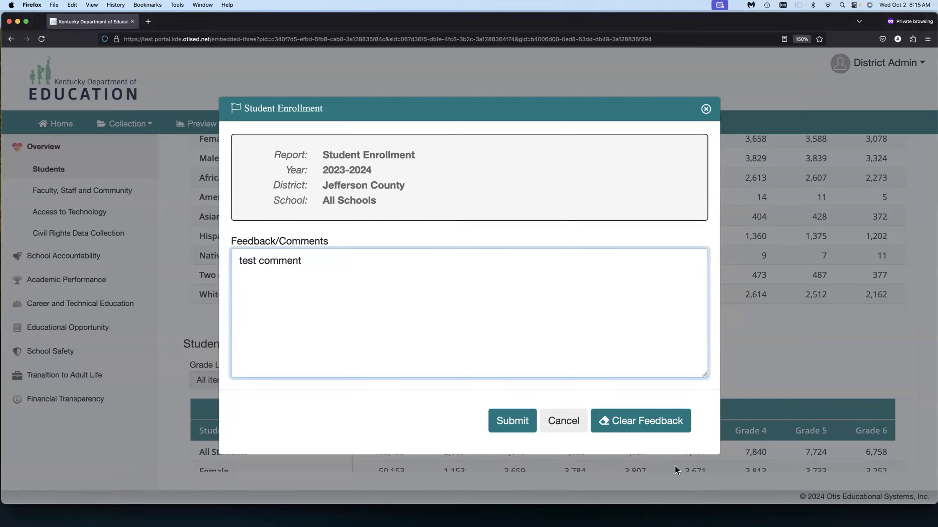
{"action": "left_click", "coordinate": [511, 422]}
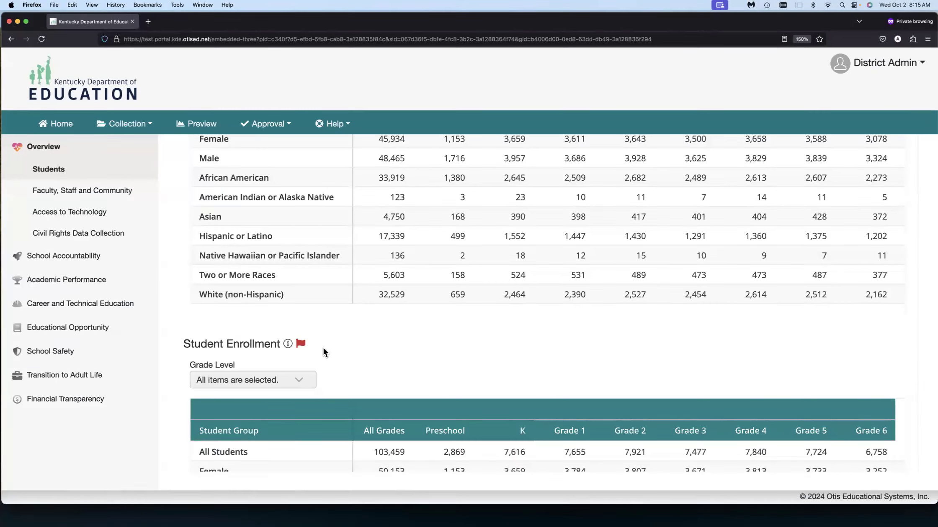
Step: Filter the Student Membership table's grade levels to only Preschool, K and Grade 1
{"action": "left_click", "coordinate": [278, 124]}
{"action": "scroll", "coordinate": [350, 317], "scroll_direction": "up", "scroll_amount": 5}
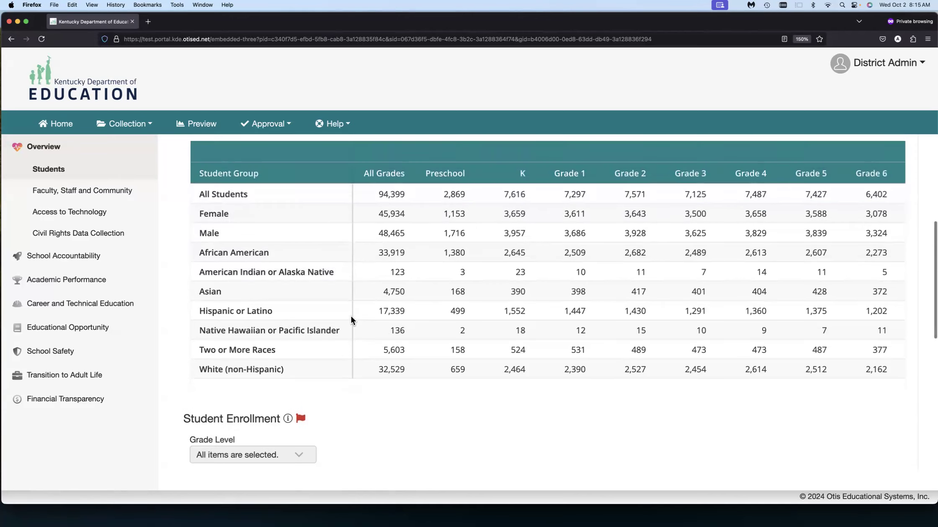
{"action": "scroll", "coordinate": [350, 315], "scroll_direction": "up", "scroll_amount": 3}
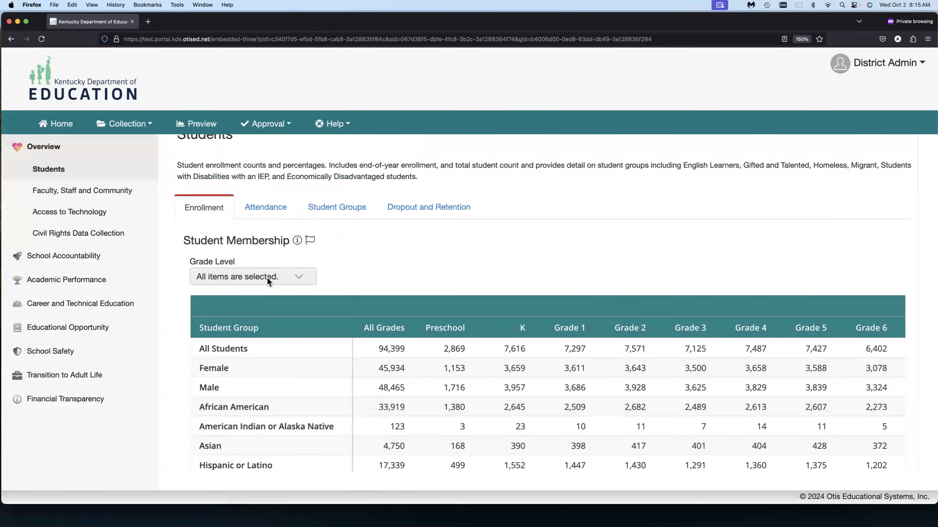
{"action": "scroll", "coordinate": [338, 240], "scroll_direction": "up", "scroll_amount": 3}
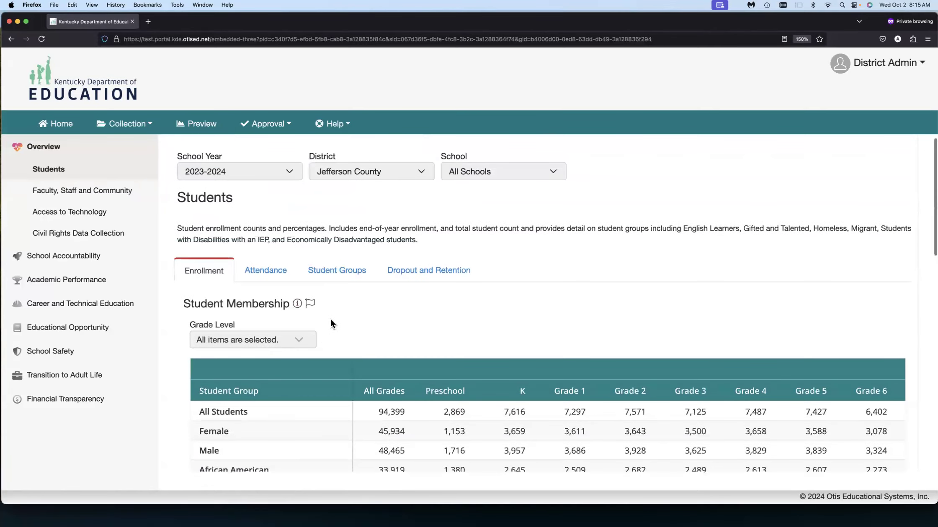
{"action": "scroll", "coordinate": [331, 323], "scroll_direction": "down", "scroll_amount": 3}
{"action": "scroll", "coordinate": [447, 355], "scroll_direction": "right", "scroll_amount": 10}
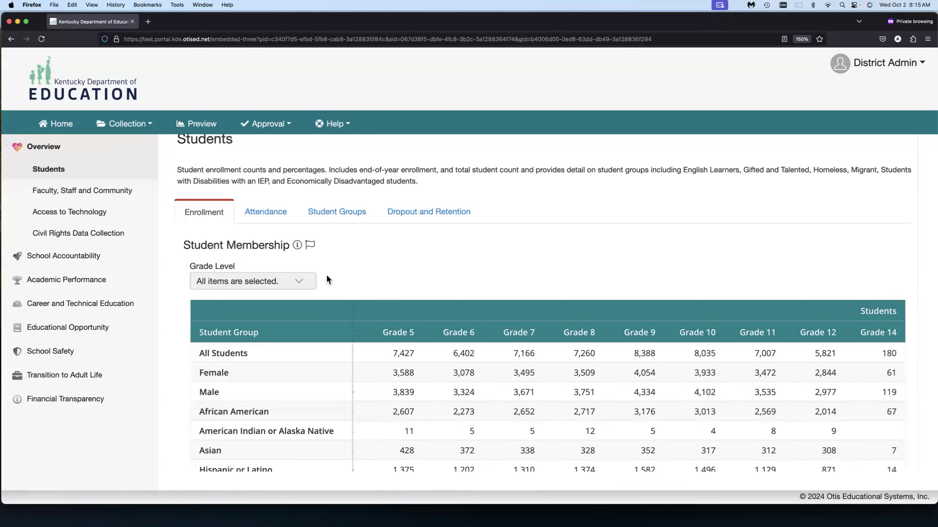
{"action": "left_click", "coordinate": [305, 282]}
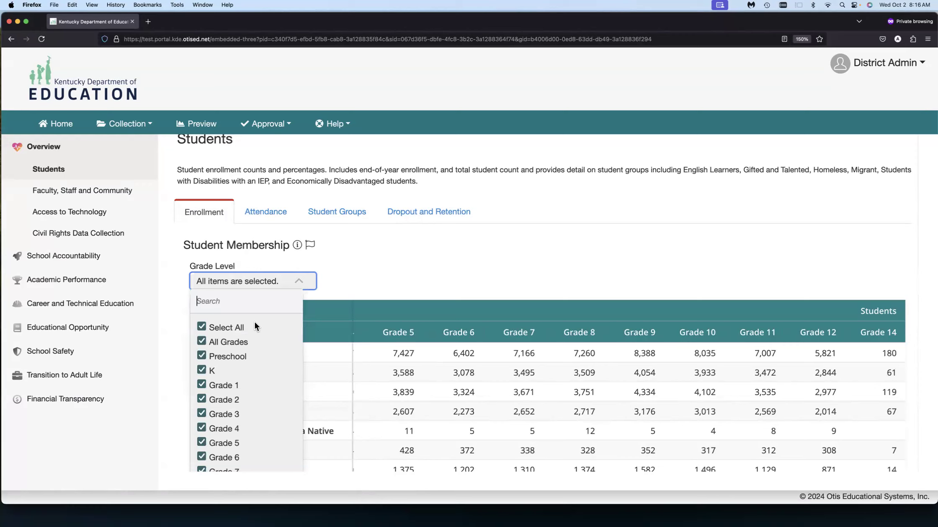
{"action": "left_click", "coordinate": [201, 326]}
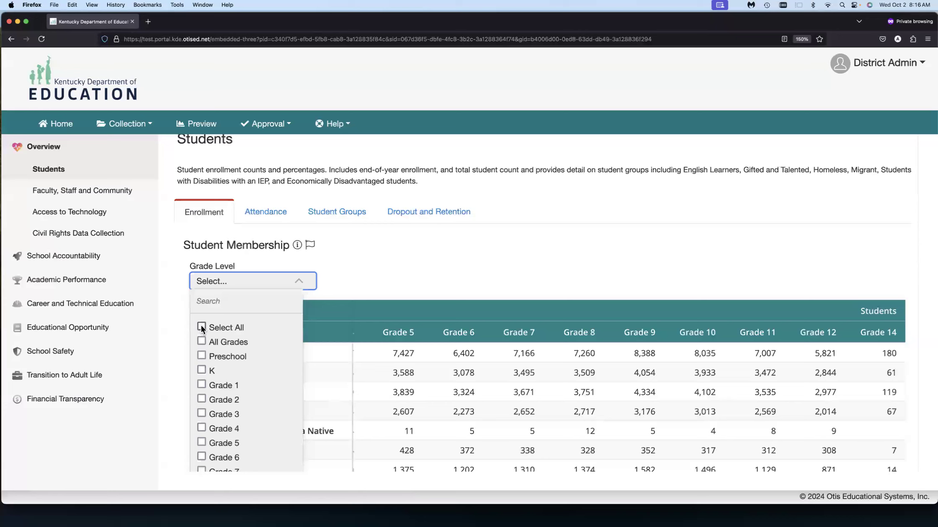
{"action": "left_click", "coordinate": [202, 355]}
{"action": "left_click", "coordinate": [201, 373]}
{"action": "left_click", "coordinate": [200, 385]}
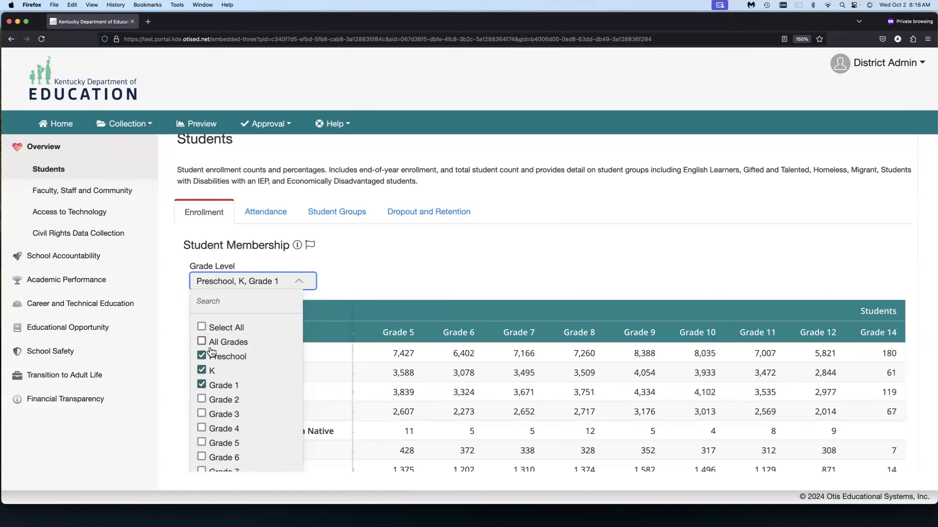
{"action": "left_click", "coordinate": [364, 294]}
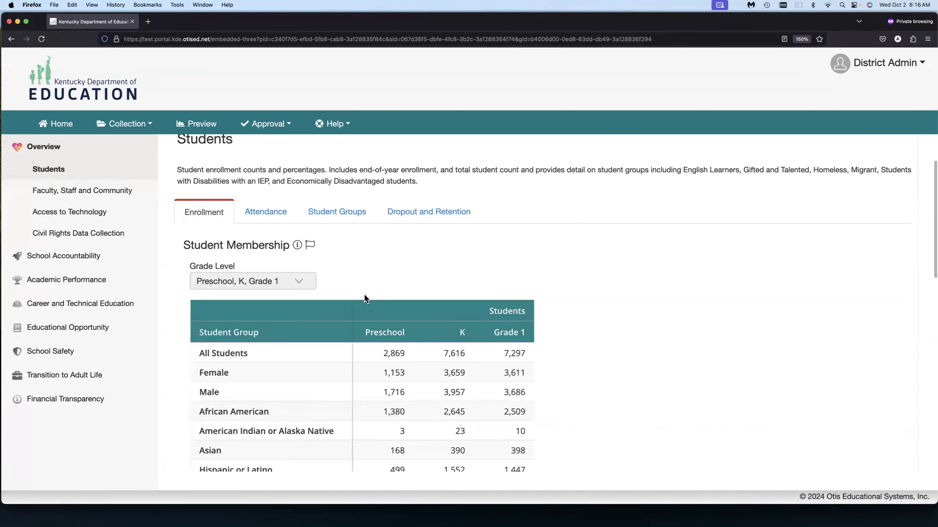
Step: Reset the Student Membership grade level filter to include all items
{"action": "scroll", "coordinate": [367, 354], "scroll_direction": "down", "scroll_amount": 2}
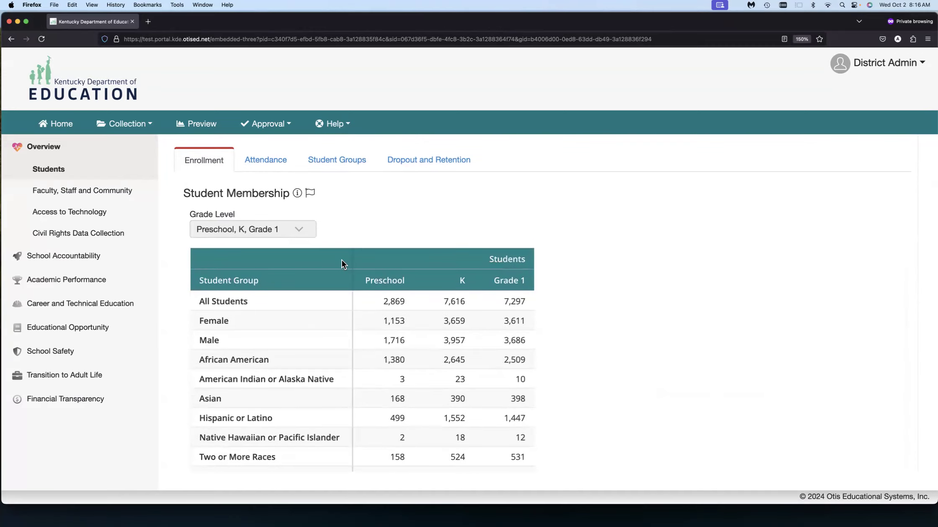
{"action": "left_click", "coordinate": [299, 230]}
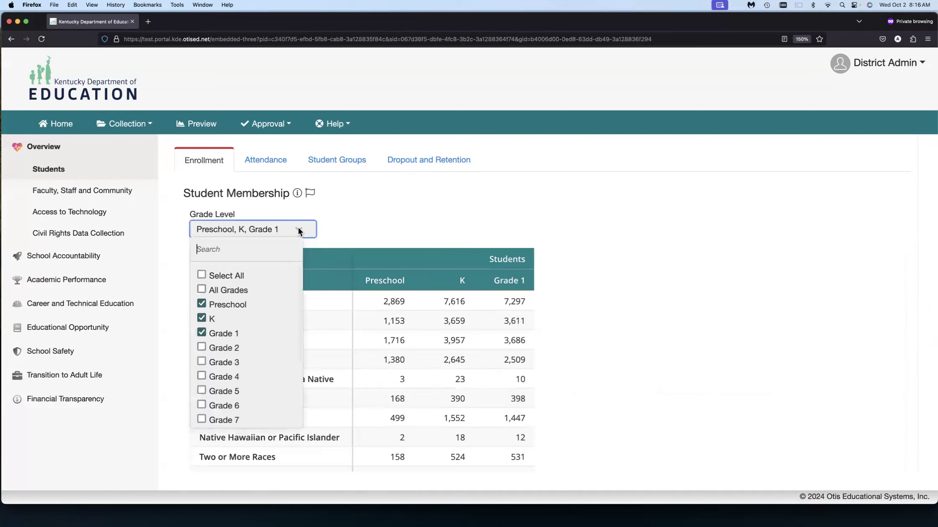
{"action": "left_click", "coordinate": [203, 274]}
{"action": "left_click", "coordinate": [383, 223]}
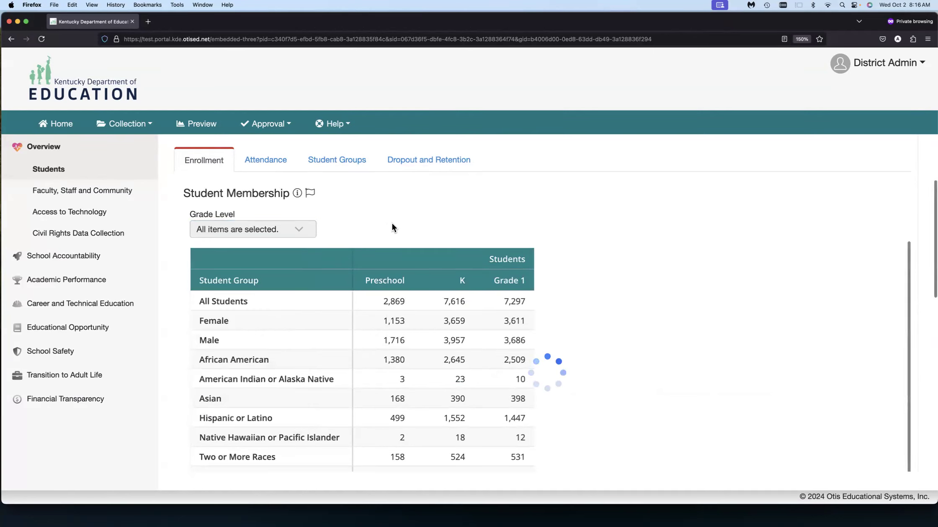
Step: Switch the Students page from all schools to Alex R. Kennedy Elementary
{"action": "scroll", "coordinate": [424, 228], "scroll_direction": "up", "scroll_amount": 1}
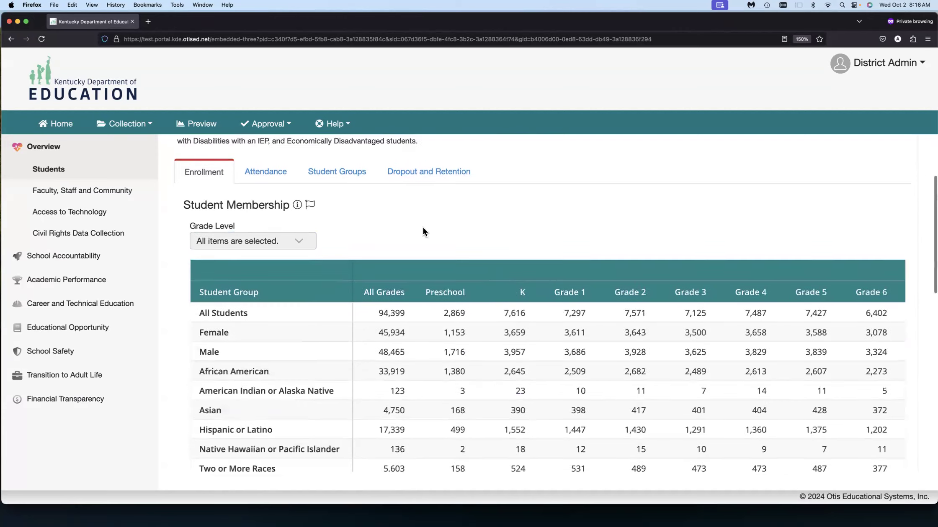
{"action": "scroll", "coordinate": [423, 230], "scroll_direction": "up", "scroll_amount": 5}
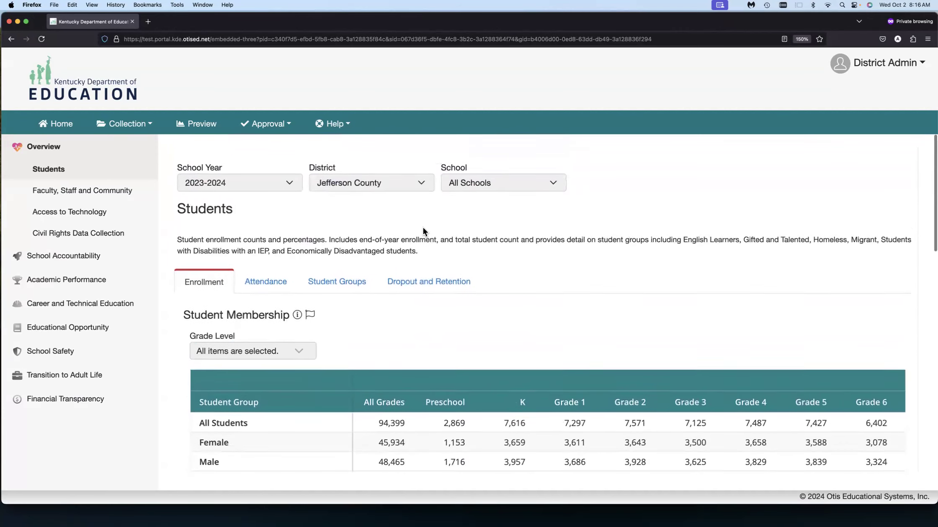
{"action": "left_click", "coordinate": [484, 178]}
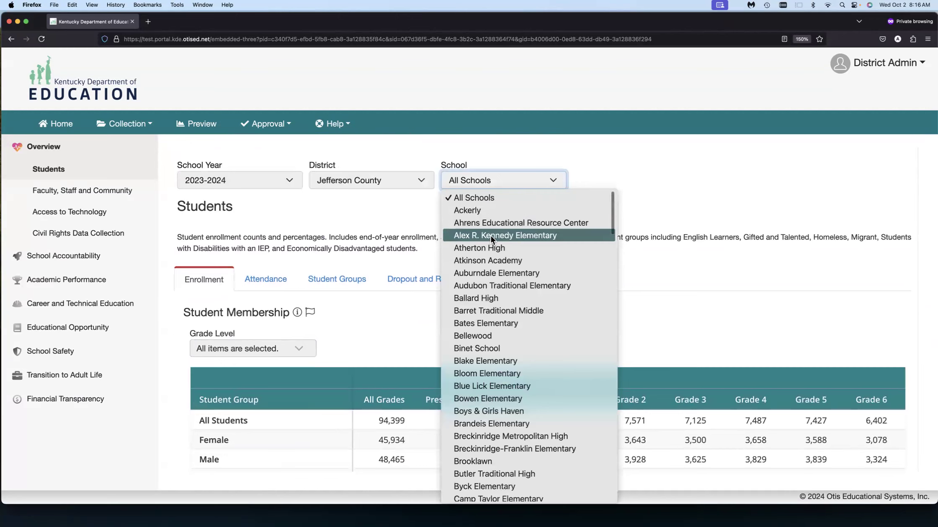
{"action": "left_click", "coordinate": [491, 236]}
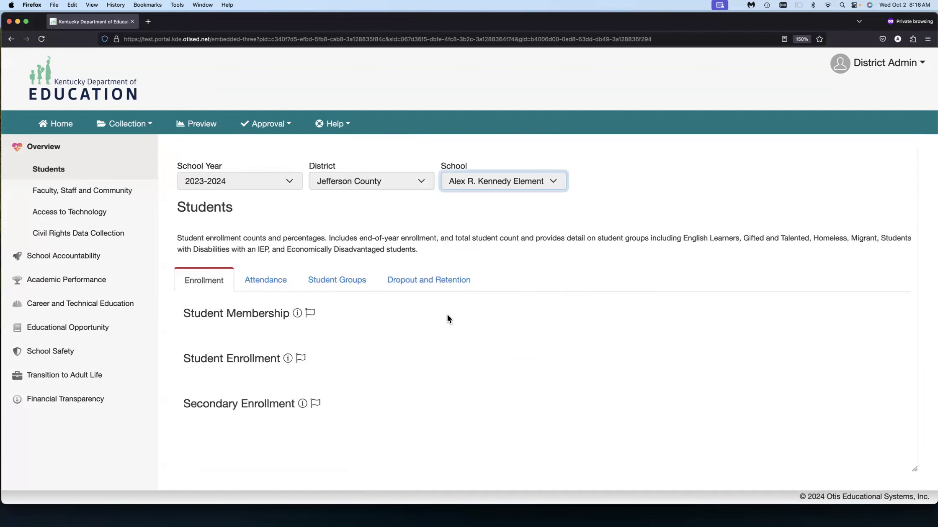
Step: Exclude All Grades, Preschool and K from the school's Student Membership grade level filter, keeping Grades 1 to 5
{"action": "scroll", "coordinate": [447, 314], "scroll_direction": "down", "scroll_amount": 3}
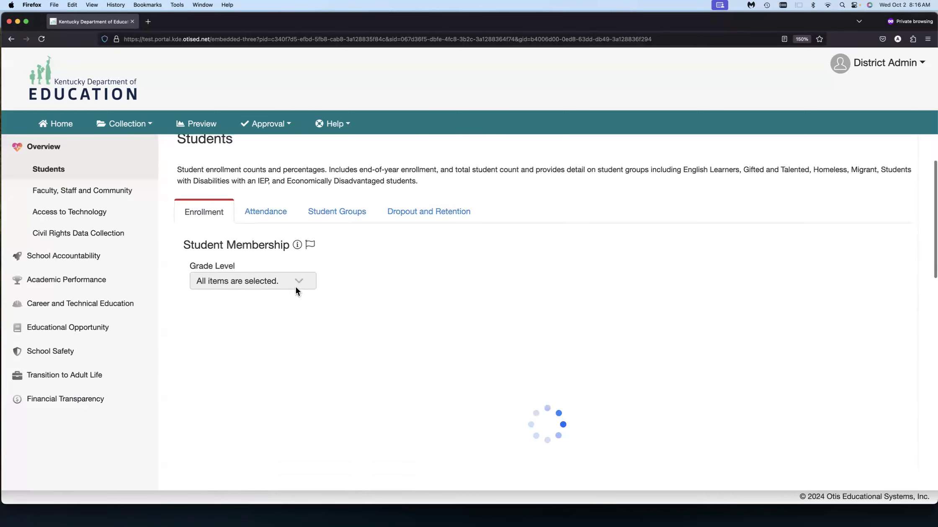
{"action": "left_click", "coordinate": [300, 281]}
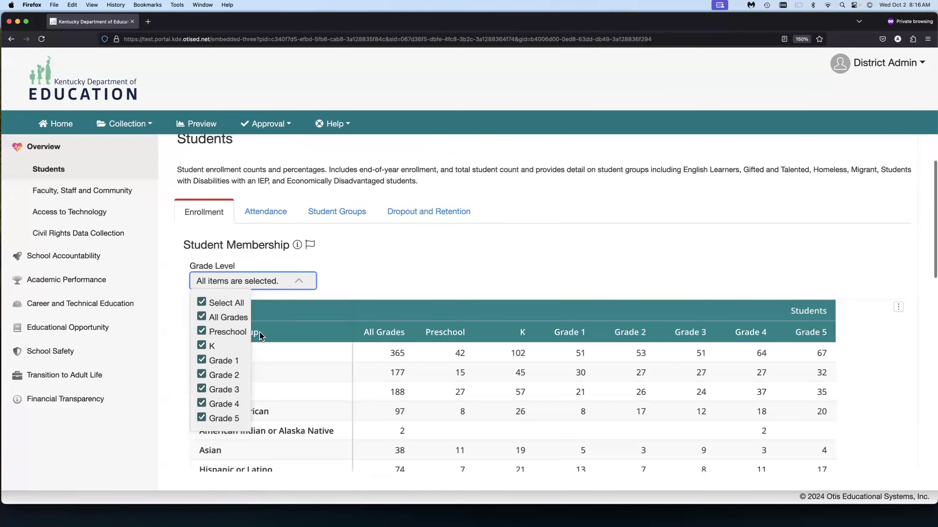
{"action": "scroll", "coordinate": [234, 349], "scroll_direction": "down", "scroll_amount": 1}
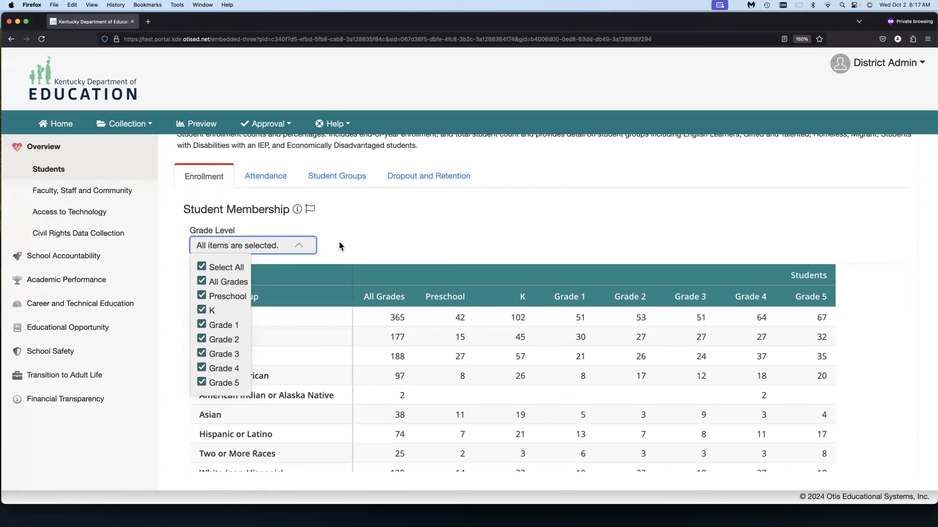
{"action": "left_click", "coordinate": [201, 281]}
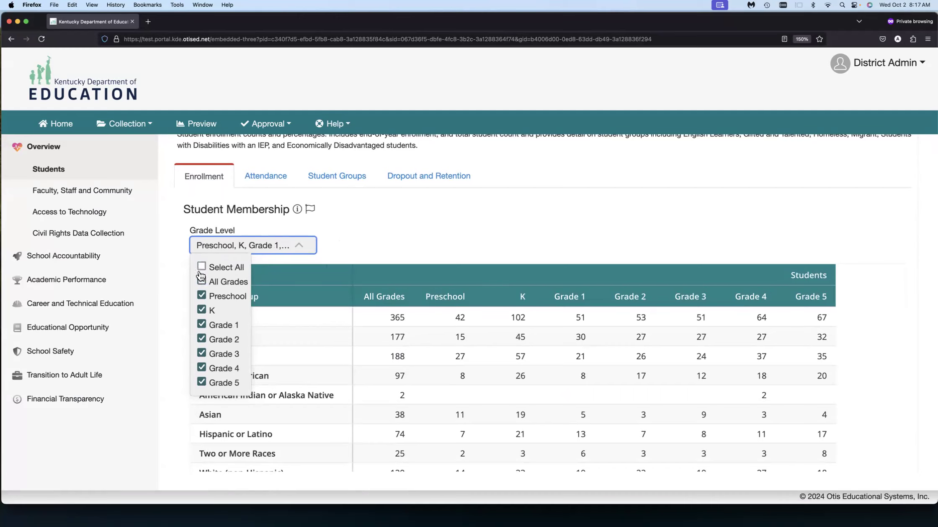
{"action": "left_click", "coordinate": [202, 310]}
{"action": "left_click", "coordinate": [201, 295]}
{"action": "left_click", "coordinate": [367, 253]}
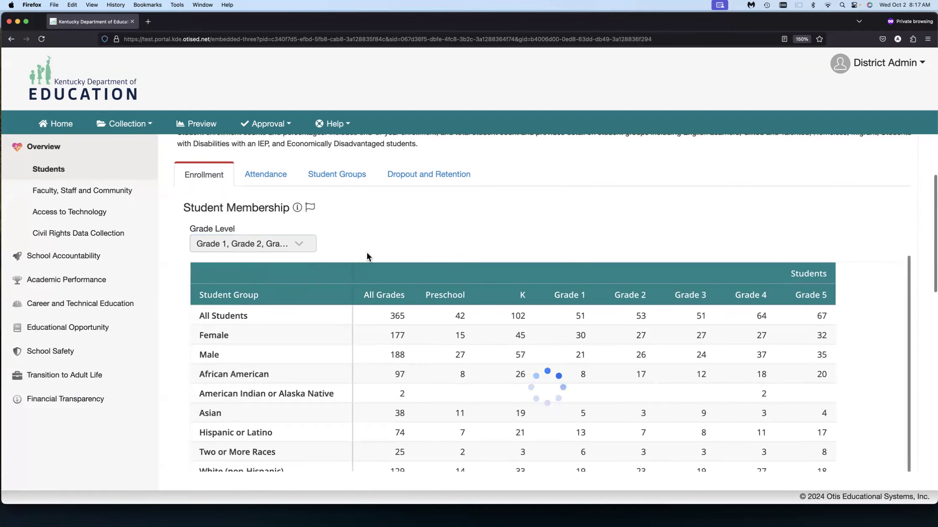
Step: Examine the Student Membership and Student Enrollment tables for Alex R. Kennedy Elementary, including the Student Enrollment grade level options
{"action": "scroll", "coordinate": [353, 268], "scroll_direction": "down", "scroll_amount": 1}
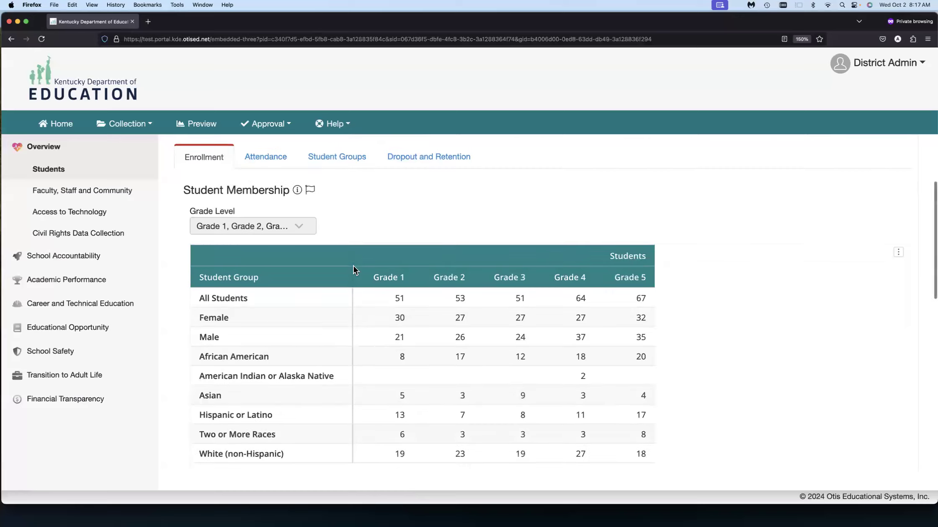
{"action": "scroll", "coordinate": [353, 268], "scroll_direction": "down", "scroll_amount": 7}
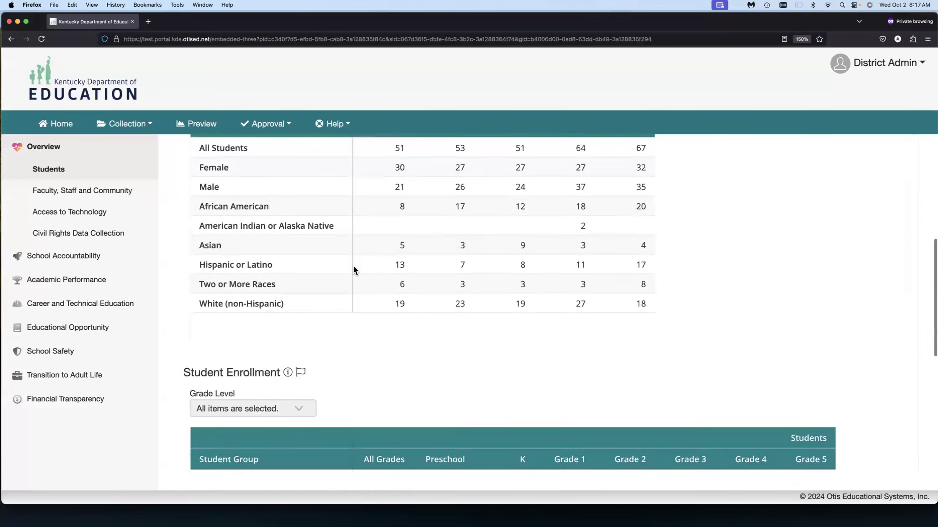
{"action": "scroll", "coordinate": [353, 266], "scroll_direction": "down", "scroll_amount": 2}
{"action": "left_click", "coordinate": [288, 231]}
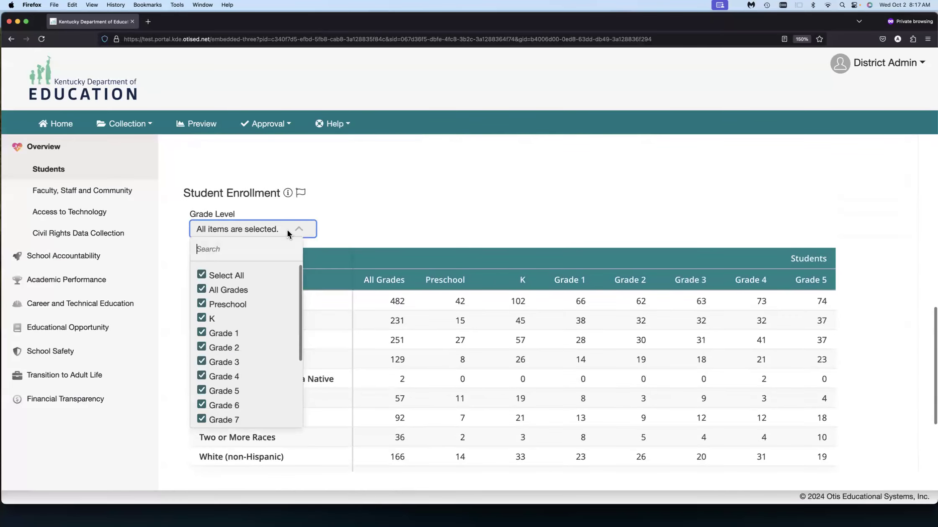
{"action": "left_click", "coordinate": [341, 225]}
{"action": "scroll", "coordinate": [340, 298], "scroll_direction": "down", "scroll_amount": 5}
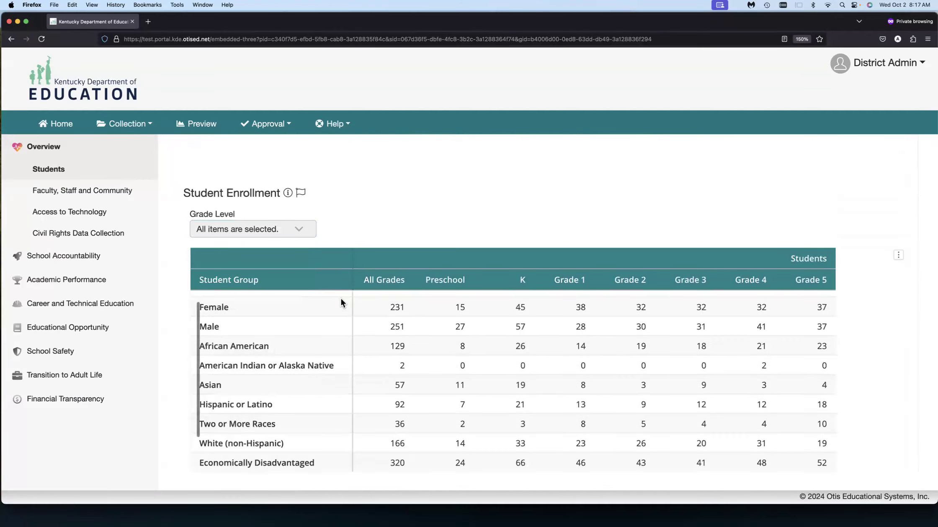
{"action": "scroll", "coordinate": [178, 370], "scroll_direction": "down", "scroll_amount": 3}
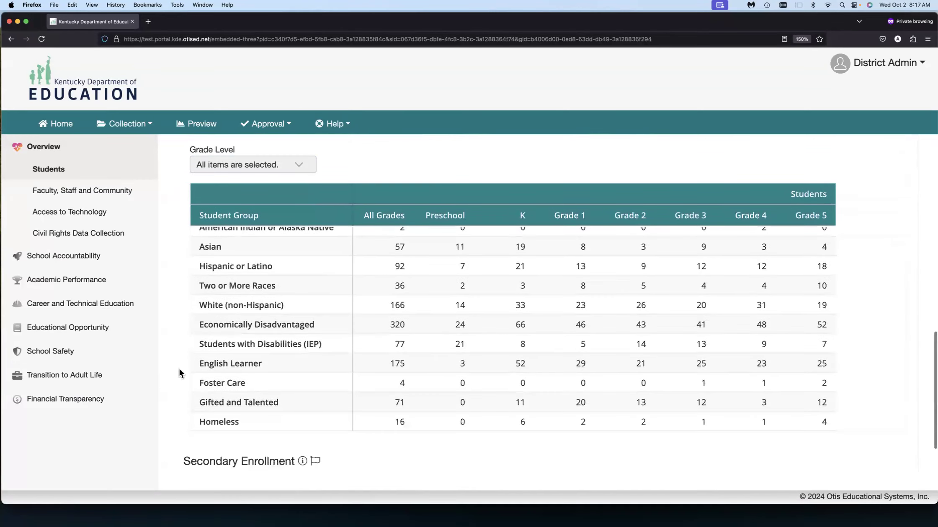
{"action": "scroll", "coordinate": [490, 385], "scroll_direction": "up", "scroll_amount": 10}
{"action": "scroll", "coordinate": [490, 385], "scroll_direction": "up", "scroll_amount": 4}
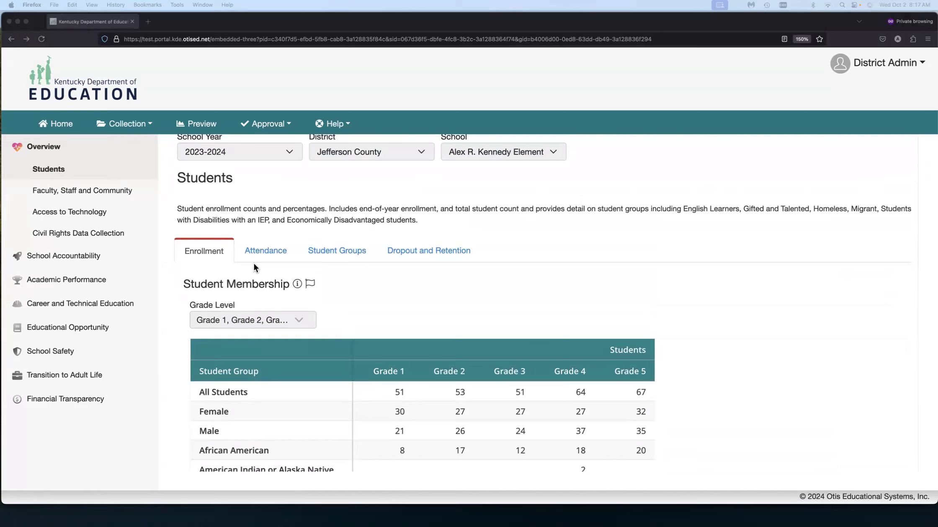
Step: Open the Student Groups reports on the Students page and set the school to All Schools
{"action": "left_click", "coordinate": [315, 250]}
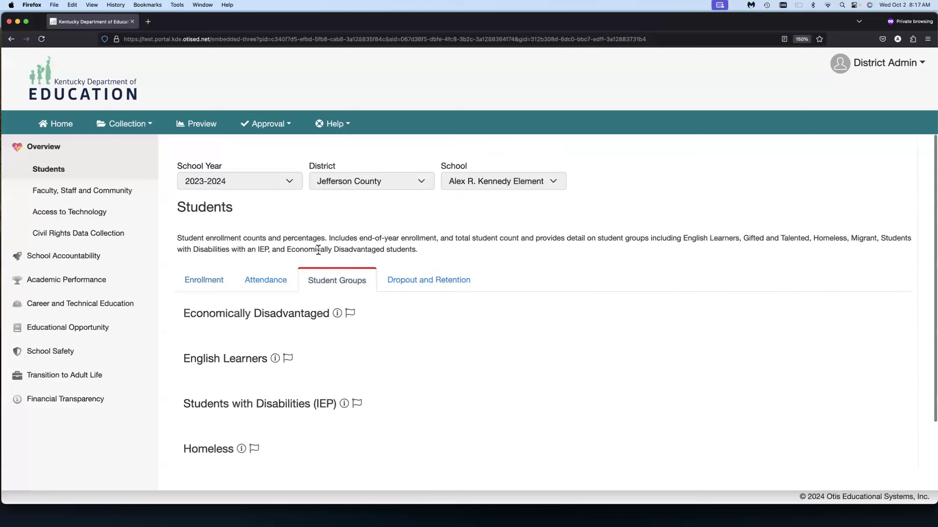
{"action": "left_click", "coordinate": [480, 186]}
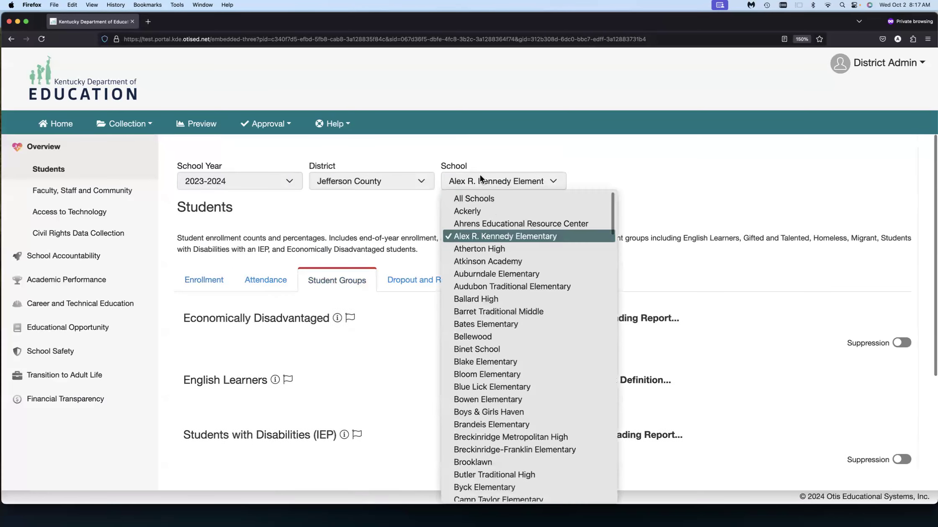
{"action": "left_click", "coordinate": [488, 200]}
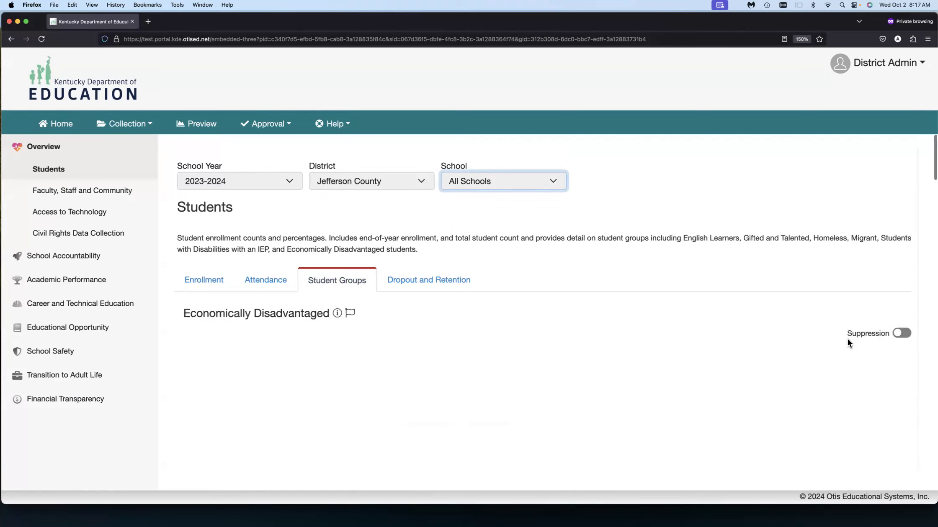
Step: Turn on suppression for the Students with Disabilities (IEP) table in the Student Groups reports
{"action": "scroll", "coordinate": [848, 338], "scroll_direction": "down", "scroll_amount": 3}
{"action": "scroll", "coordinate": [848, 341], "scroll_direction": "down", "scroll_amount": 3}
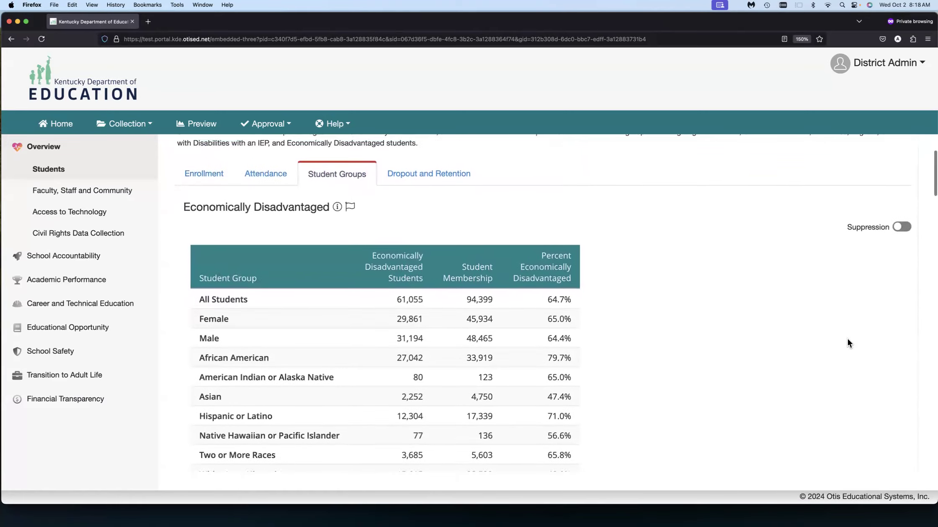
{"action": "scroll", "coordinate": [848, 341], "scroll_direction": "down", "scroll_amount": 3}
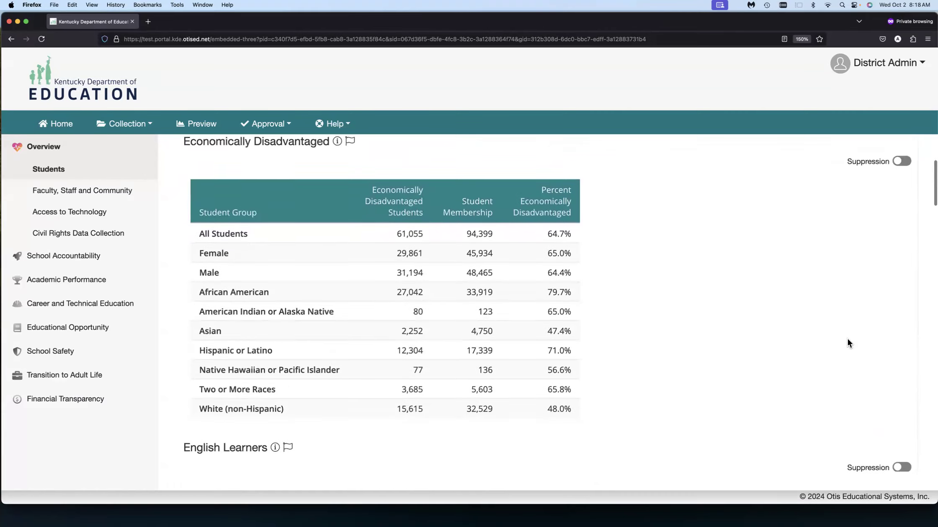
{"action": "scroll", "coordinate": [848, 342], "scroll_direction": "down", "scroll_amount": 10}
{"action": "scroll", "coordinate": [848, 342], "scroll_direction": "down", "scroll_amount": 12}
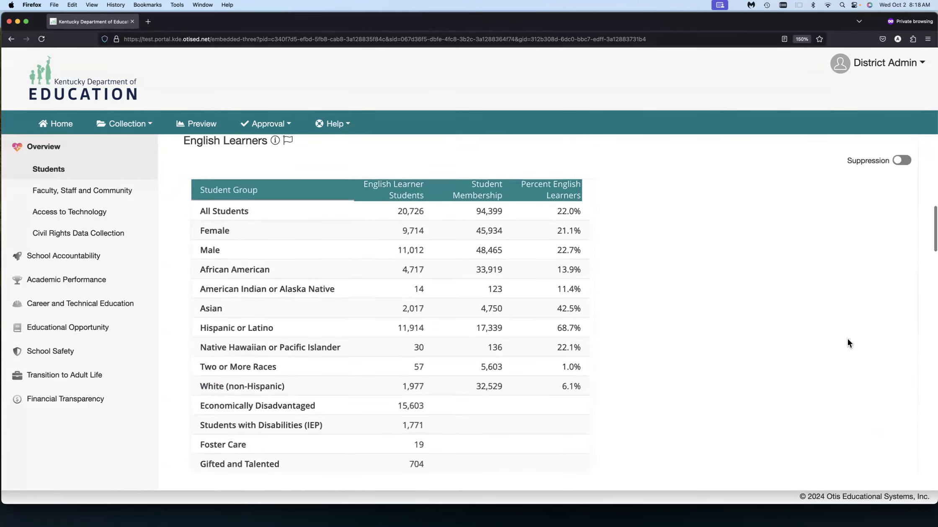
{"action": "scroll", "coordinate": [848, 341], "scroll_direction": "down", "scroll_amount": 6}
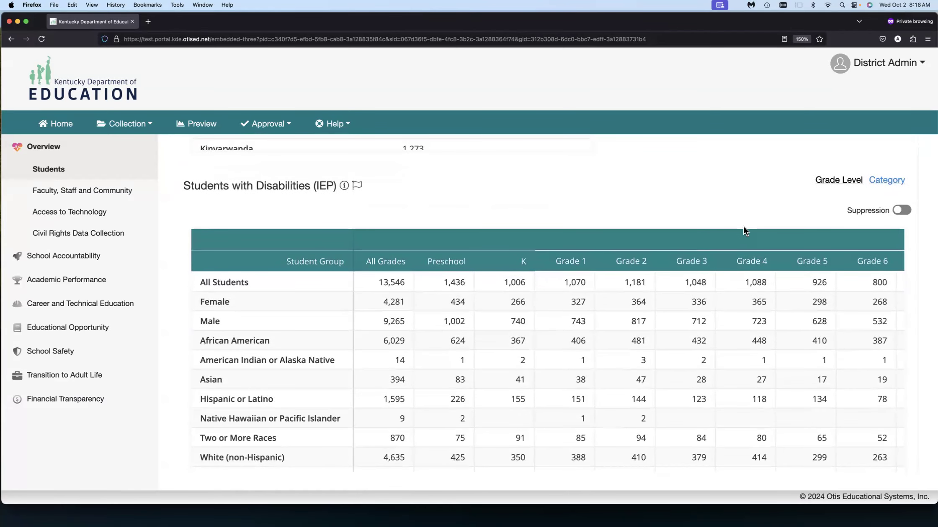
{"action": "scroll", "coordinate": [743, 231], "scroll_direction": "down", "scroll_amount": 1}
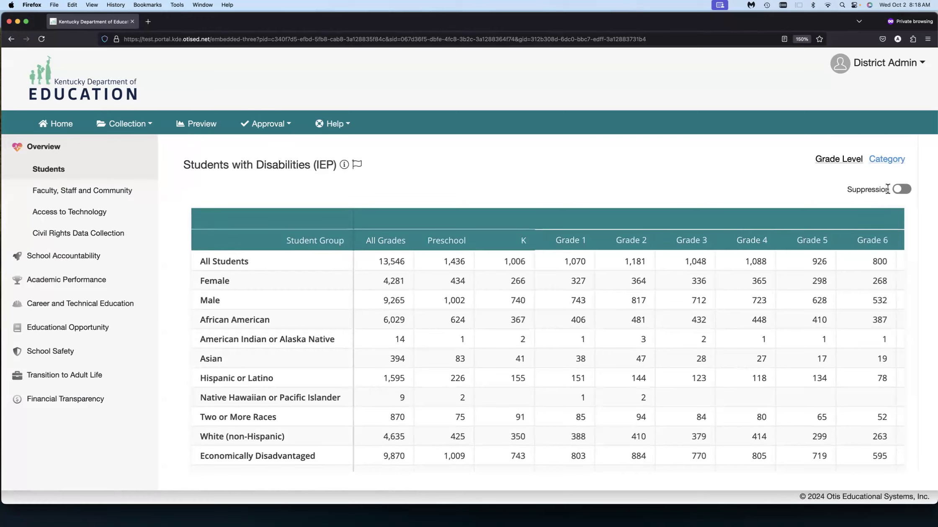
{"action": "left_click", "coordinate": [902, 190]}
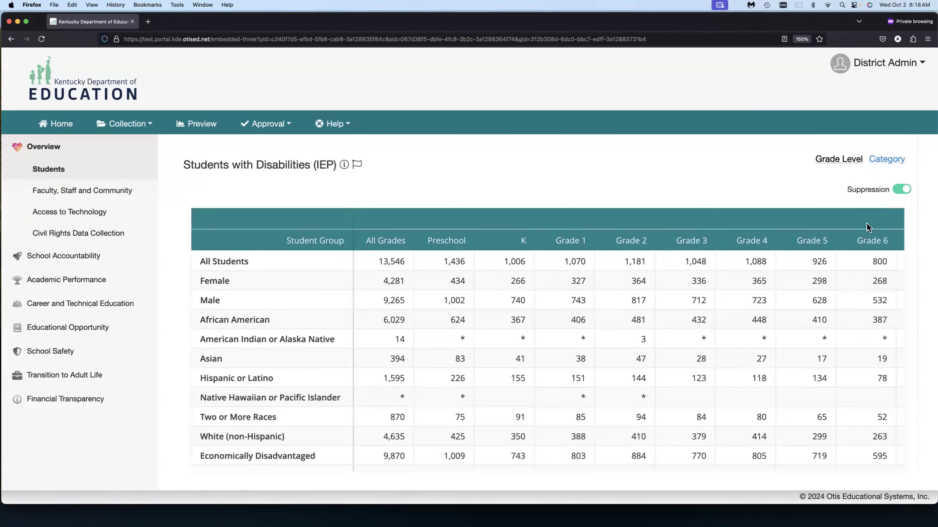
{"action": "left_click", "coordinate": [21, 326]}
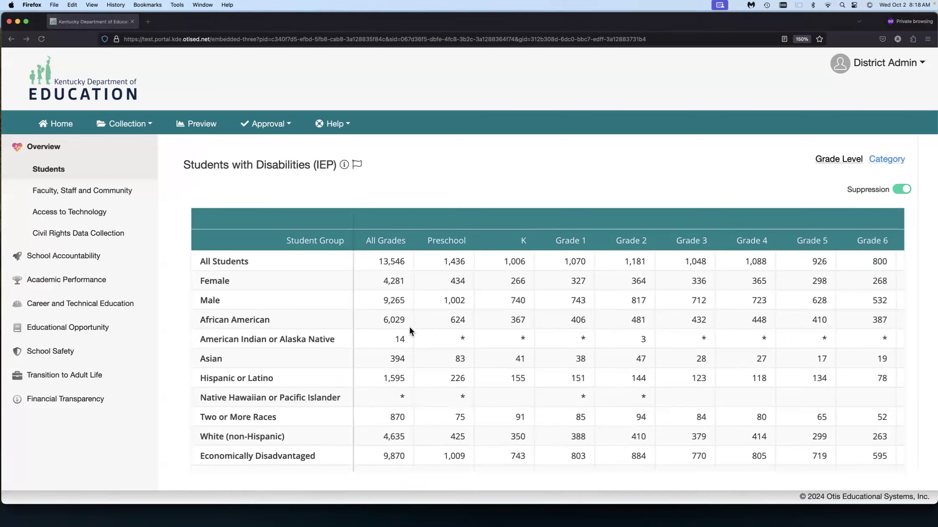
{"action": "left_click_drag", "start_coordinate": [415, 329], "coordinate": [598, 349]}
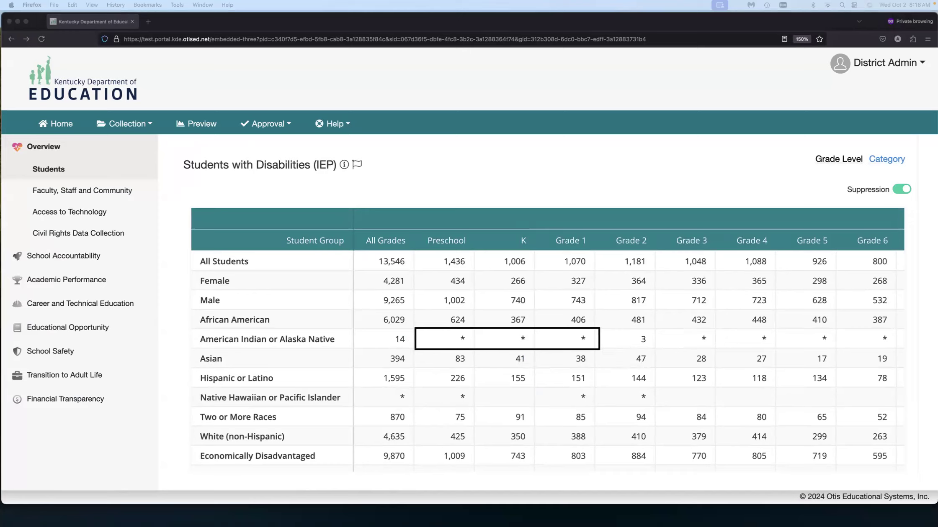
{"action": "key", "text": "super+shift+4"}
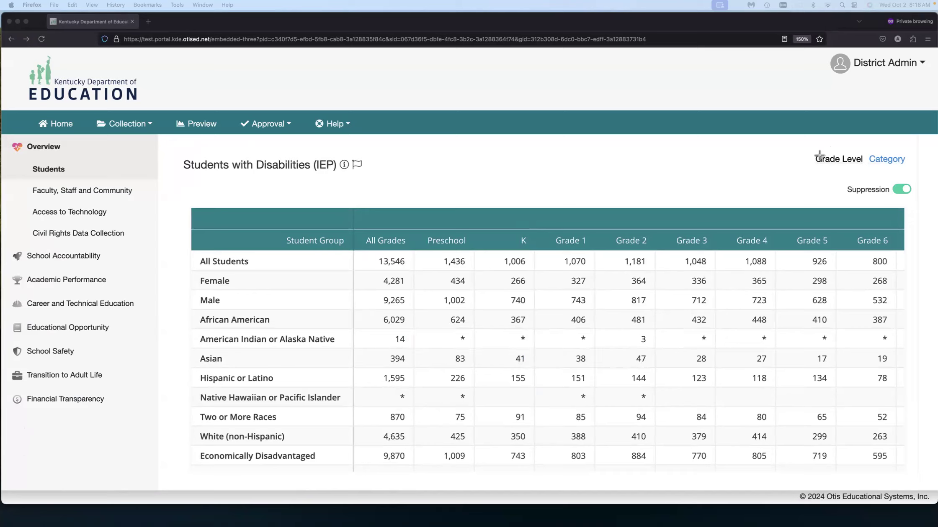
{"action": "left_click", "coordinate": [19, 279]}
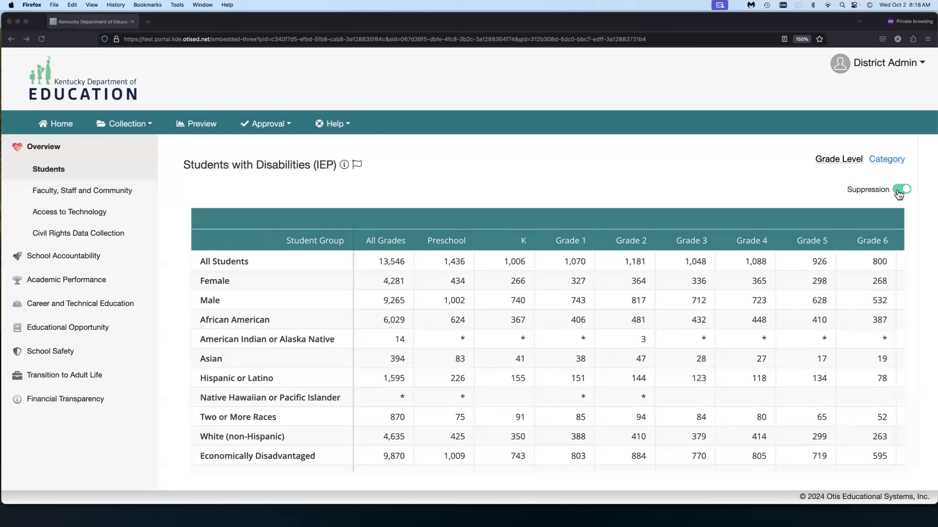
{"action": "mouse_move", "coordinate": [796, 222]}
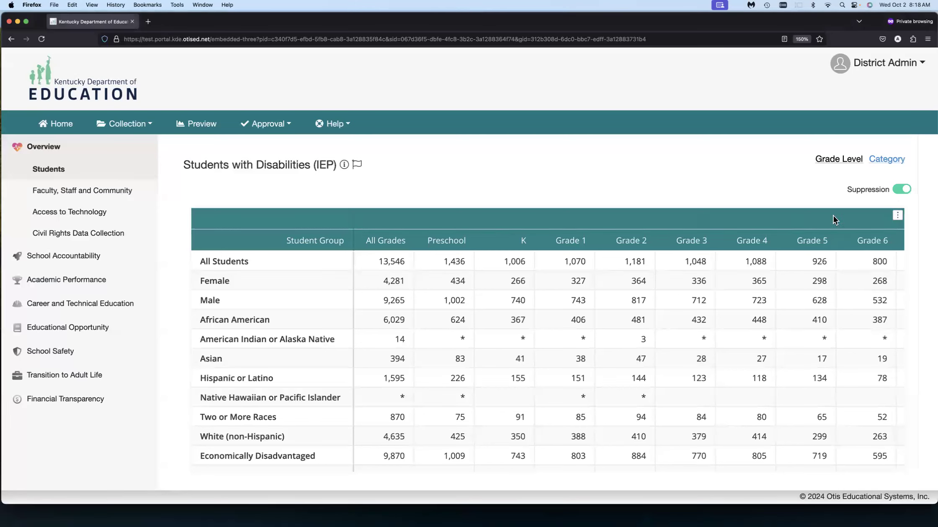
Step: Turn off suppression for the Students with Disabilities (IEP) table and show it by Category
{"action": "left_click", "coordinate": [900, 190]}
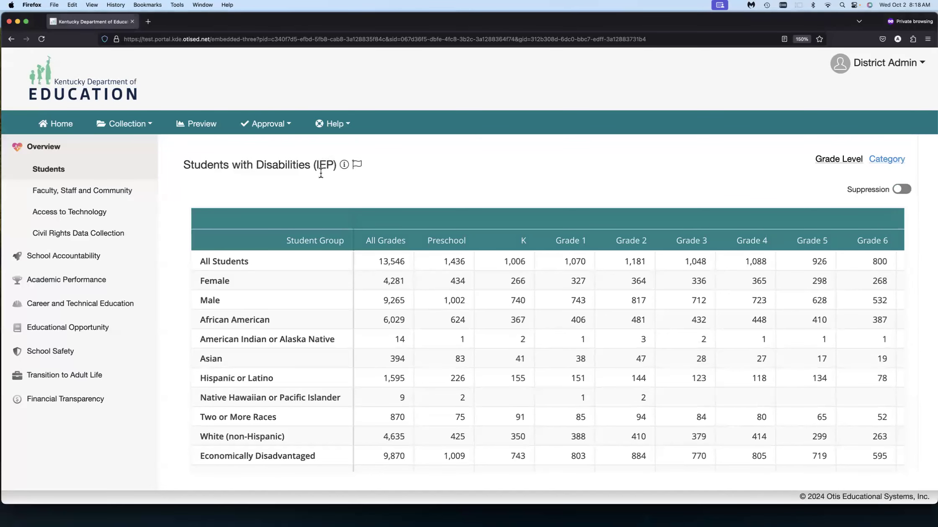
{"action": "left_click_drag", "start_coordinate": [183, 165], "coordinate": [340, 166]}
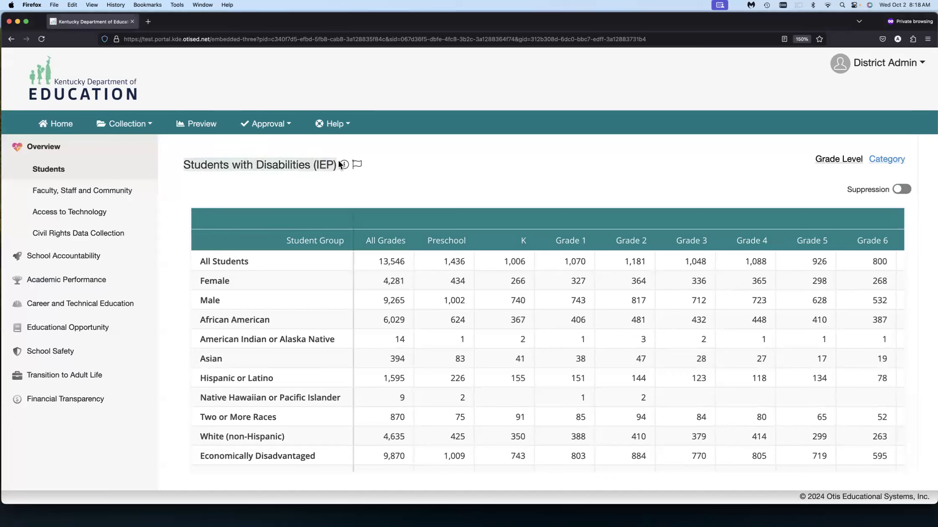
{"action": "left_click", "coordinate": [797, 165]}
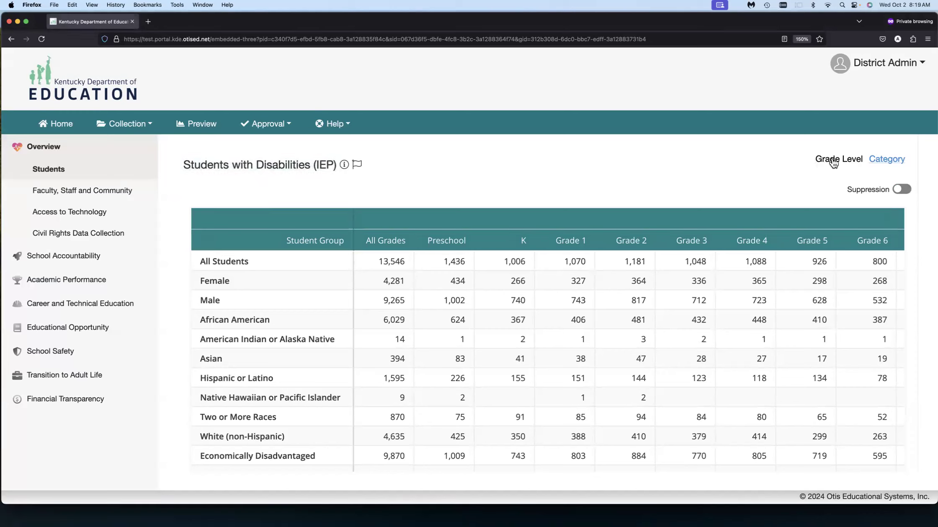
{"action": "left_click", "coordinate": [834, 163]}
{"action": "left_click", "coordinate": [886, 162]}
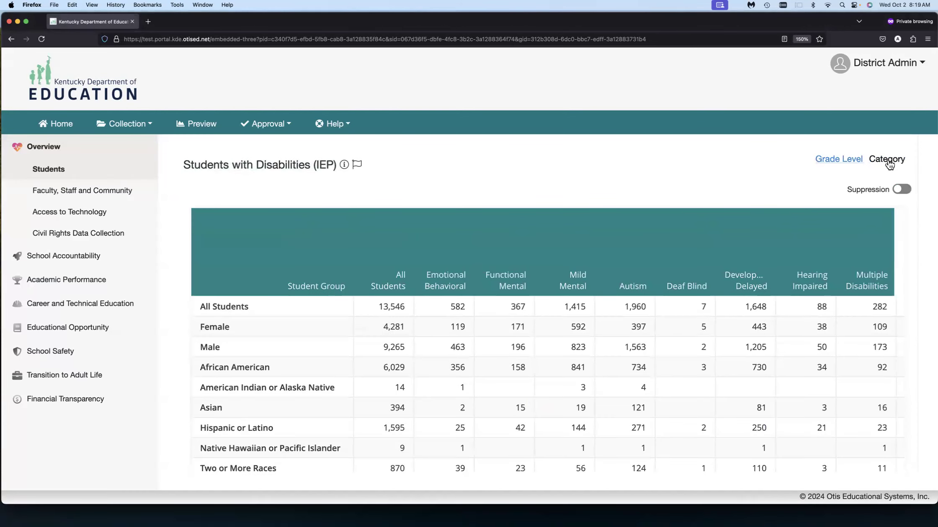
{"action": "scroll", "coordinate": [599, 245], "scroll_direction": "down", "scroll_amount": 1}
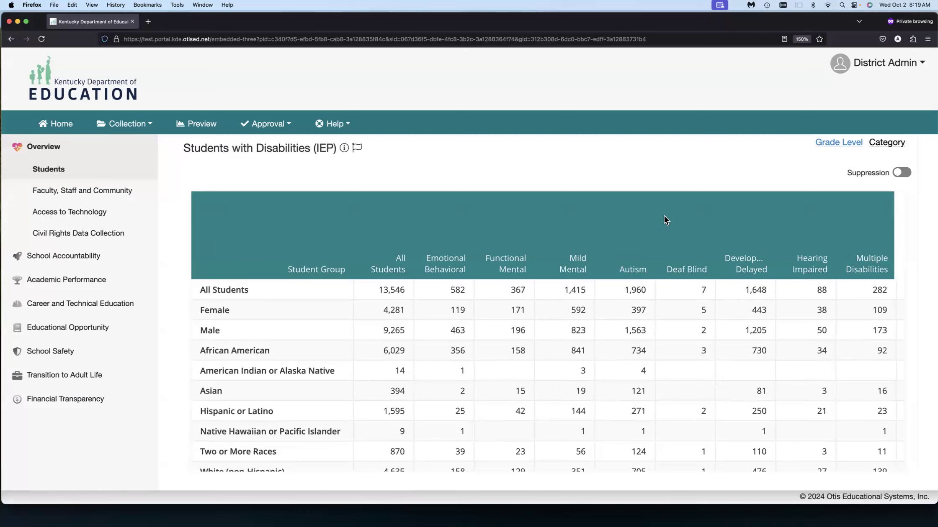
{"action": "scroll", "coordinate": [663, 216], "scroll_direction": "up", "scroll_amount": 2}
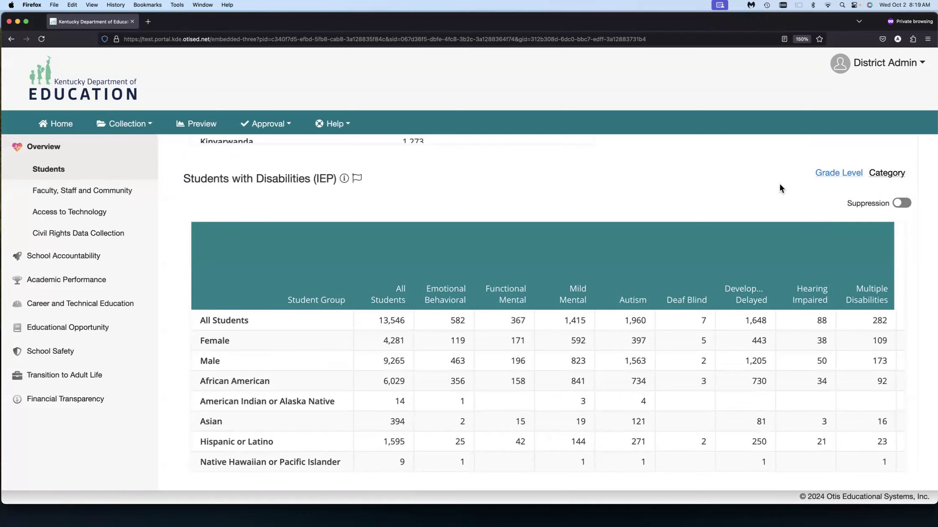
Step: Open the Parental Involvement report of the Faculty, Staff and Community section
{"action": "scroll", "coordinate": [779, 184], "scroll_direction": "up", "scroll_amount": 3}
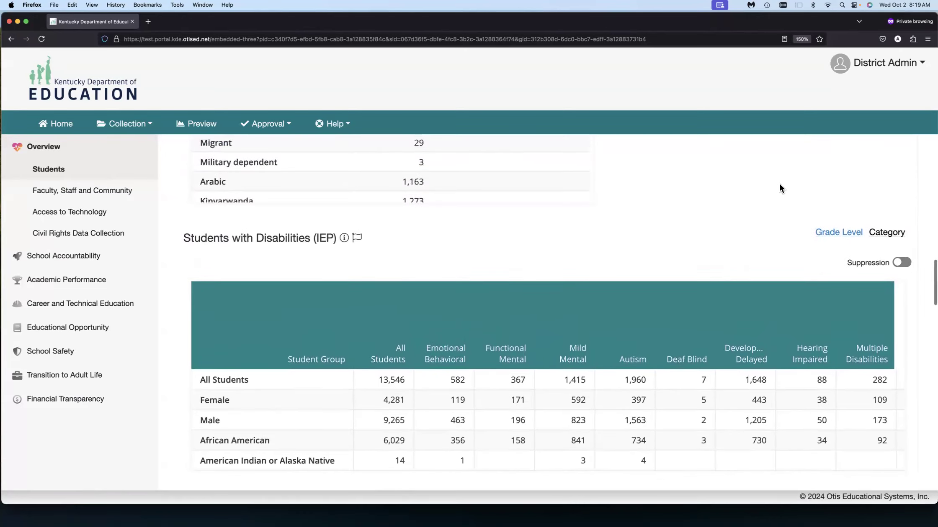
{"action": "scroll", "coordinate": [779, 185], "scroll_direction": "up", "scroll_amount": 10}
{"action": "scroll", "coordinate": [779, 183], "scroll_direction": "up", "scroll_amount": 10}
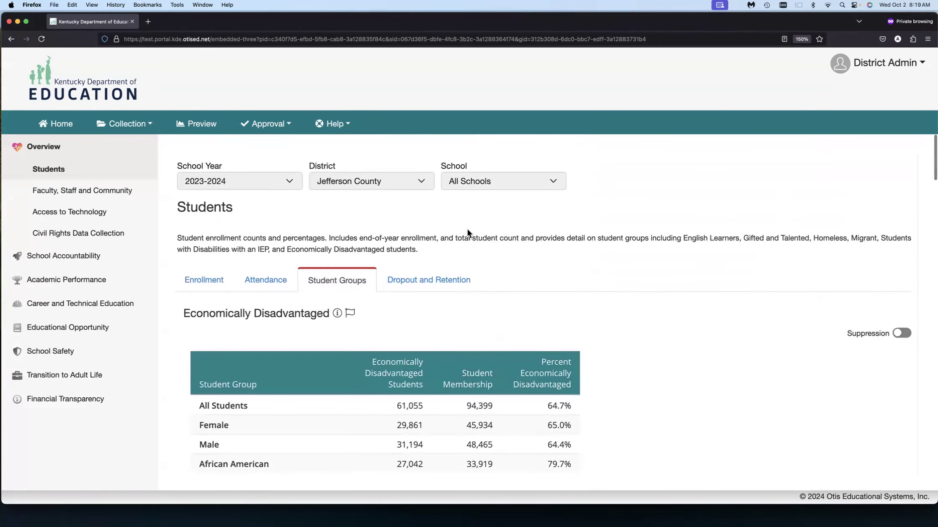
{"action": "left_click", "coordinate": [91, 193]}
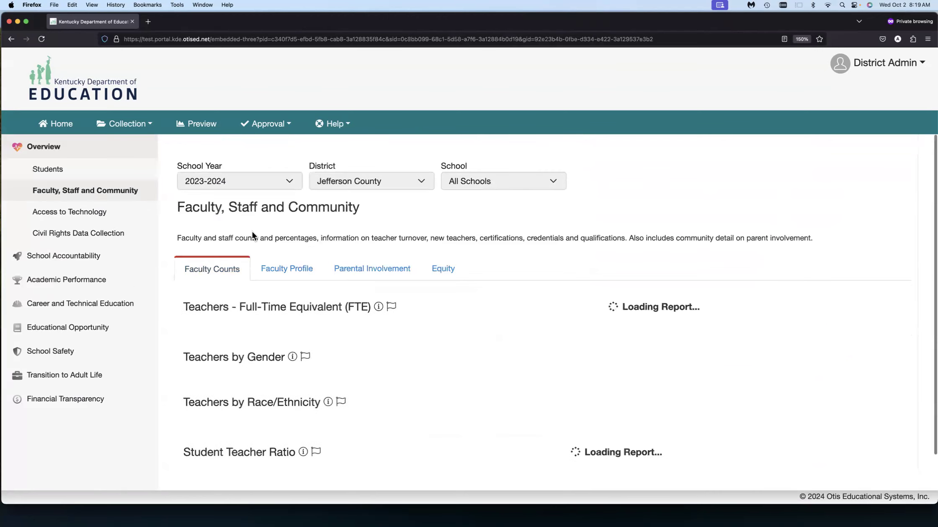
{"action": "left_click", "coordinate": [378, 270]}
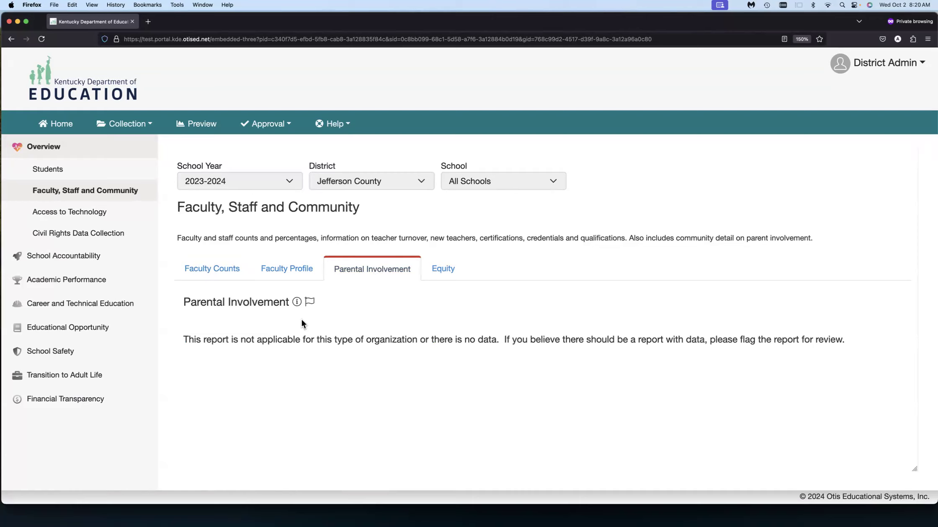
Step: Switch the Parental Involvement report to Alex R. Kennedy Elementary and review its involvement types and quantities
{"action": "left_click_drag", "start_coordinate": [179, 335], "coordinate": [230, 340]}
{"action": "left_click_drag", "start_coordinate": [379, 357], "coordinate": [331, 361]}
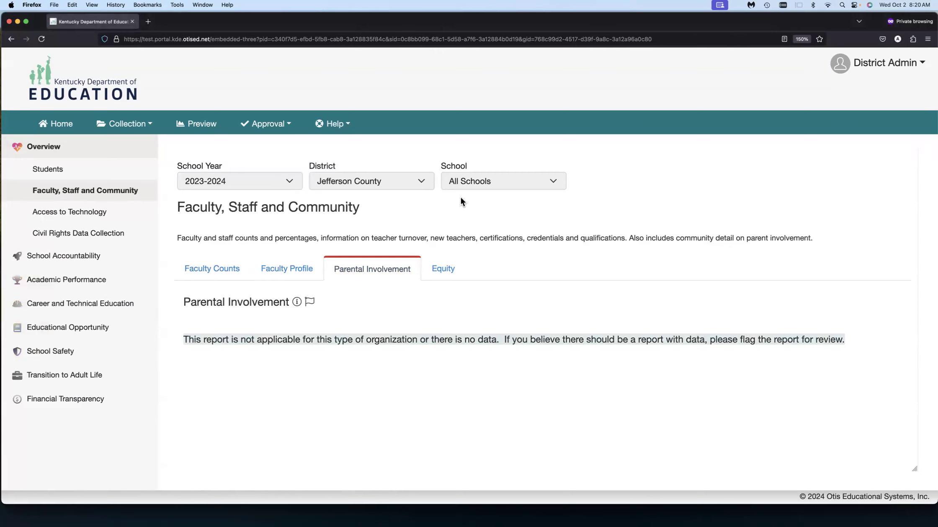
{"action": "left_click", "coordinate": [474, 187]}
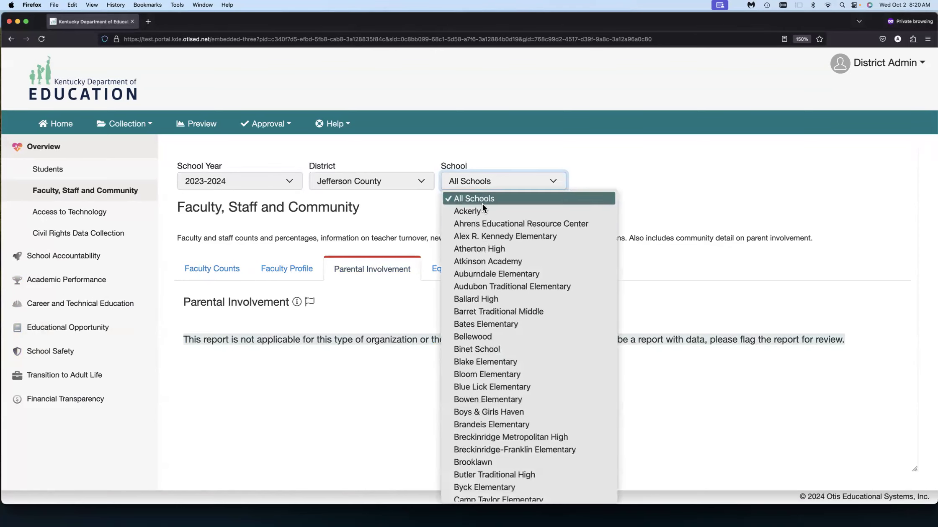
{"action": "left_click", "coordinate": [488, 236]}
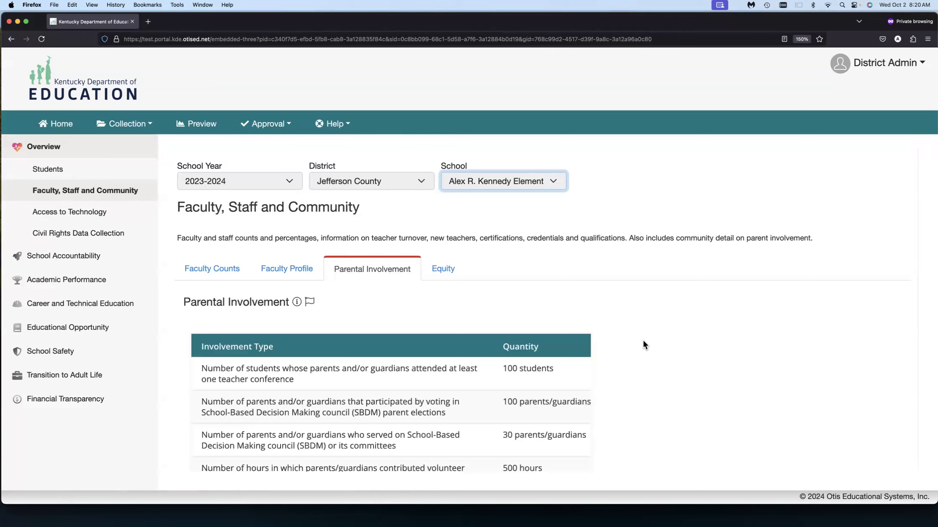
{"action": "scroll", "coordinate": [174, 372], "scroll_direction": "down", "scroll_amount": 2}
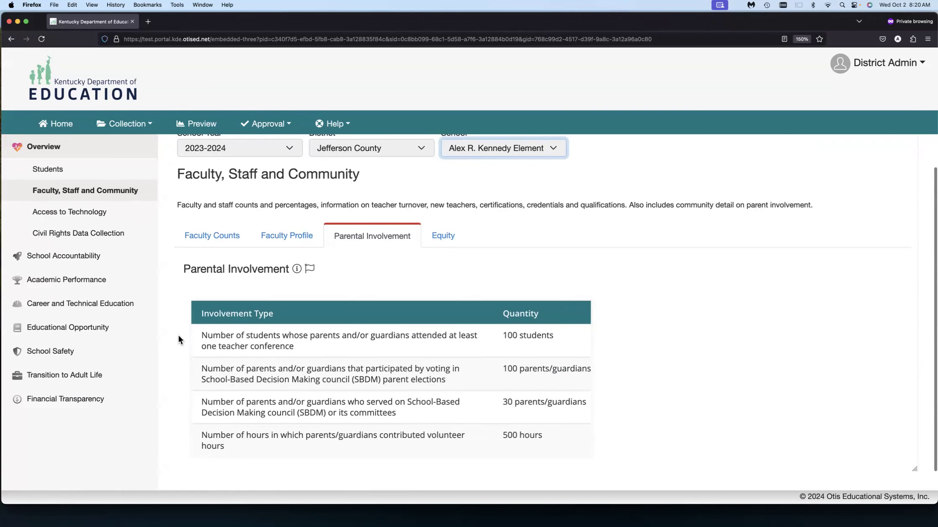
{"action": "scroll", "coordinate": [178, 338], "scroll_direction": "up", "scroll_amount": 2}
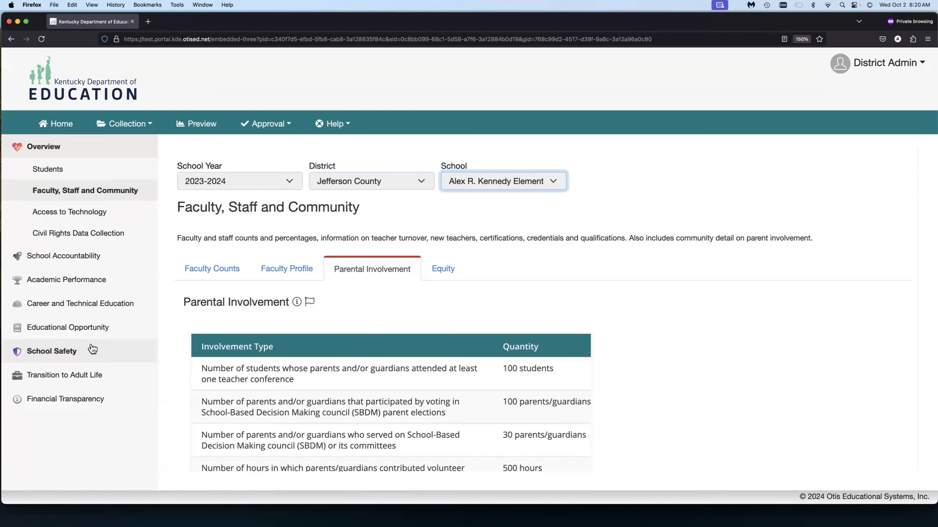
Step: Open the School Safety report and review its behavior events and discipline resolutions charts for Alex R. Kennedy Elementary
{"action": "left_click", "coordinate": [67, 352]}
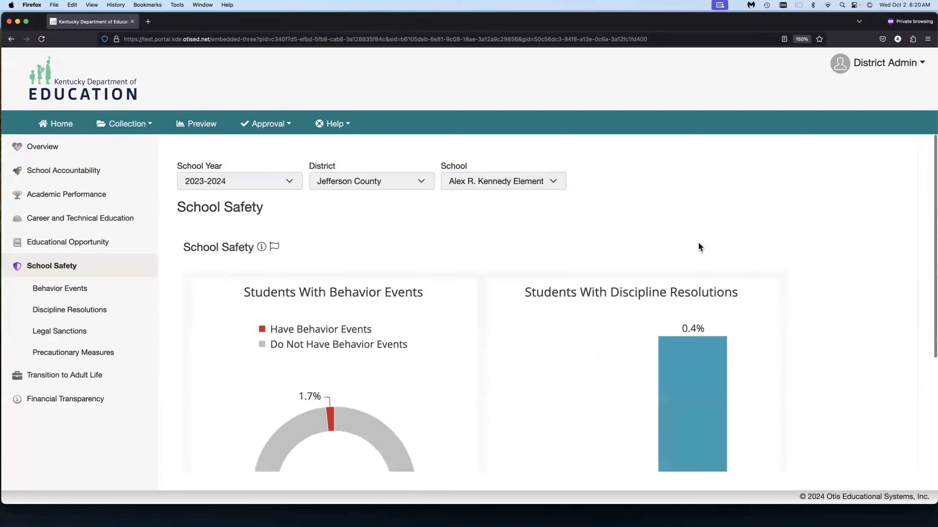
{"action": "scroll", "coordinate": [787, 293], "scroll_direction": "down", "scroll_amount": 5}
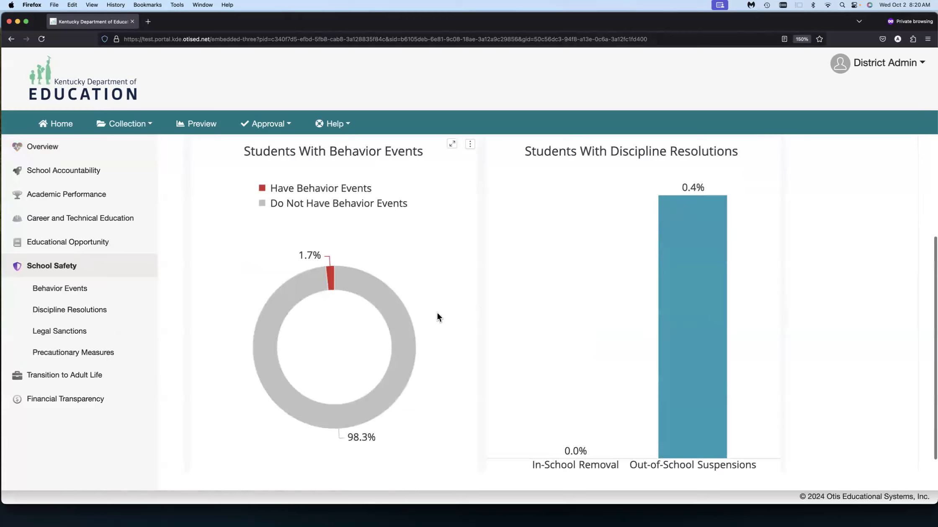
{"action": "mouse_move", "coordinate": [397, 317]}
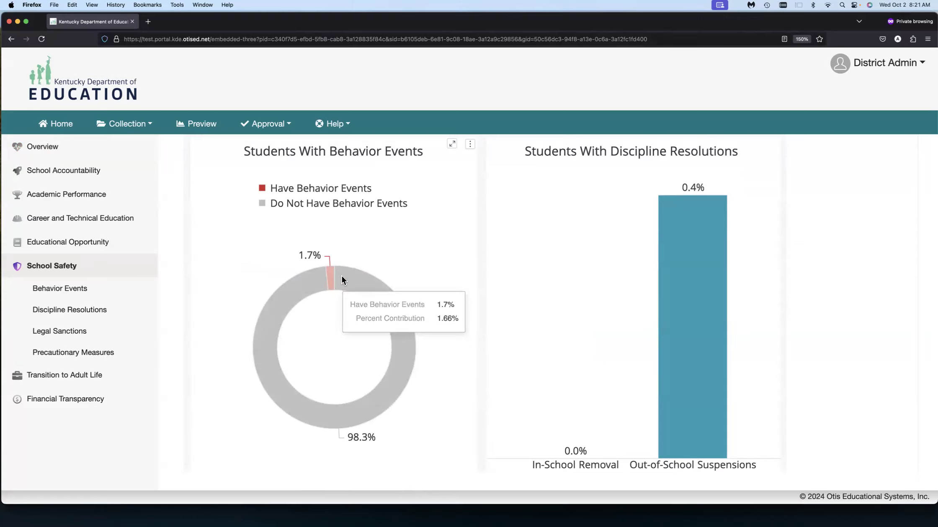
{"action": "scroll", "coordinate": [481, 284], "scroll_direction": "up", "scroll_amount": 1}
{"action": "scroll", "coordinate": [481, 285], "scroll_direction": "up", "scroll_amount": 2}
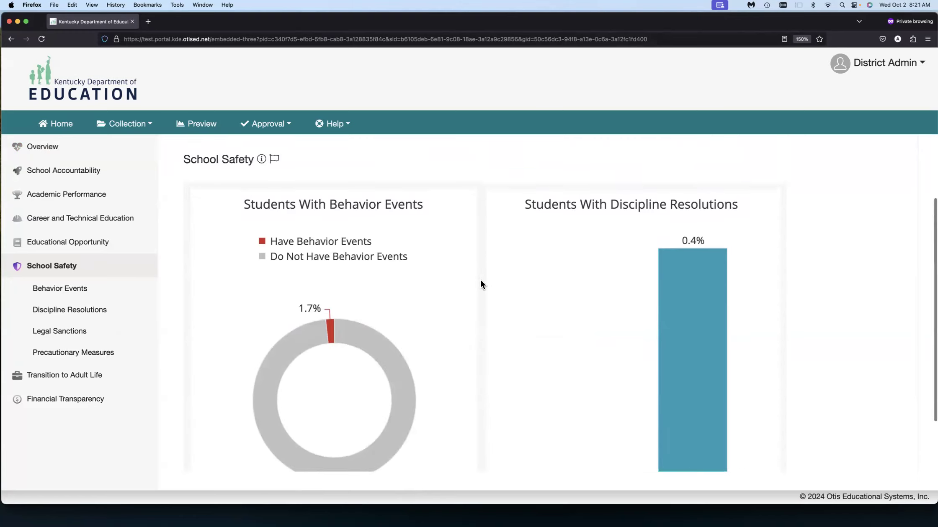
{"action": "scroll", "coordinate": [480, 284], "scroll_direction": "up", "scroll_amount": 3}
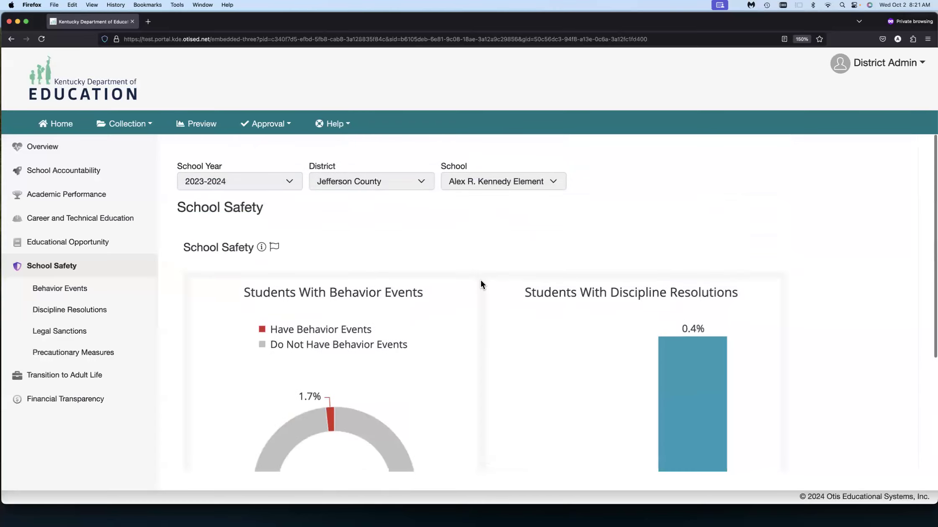
Step: Switch the School Safety report to All Schools and examine the behavior events and discipline resolutions charts
{"action": "left_click", "coordinate": [503, 186]}
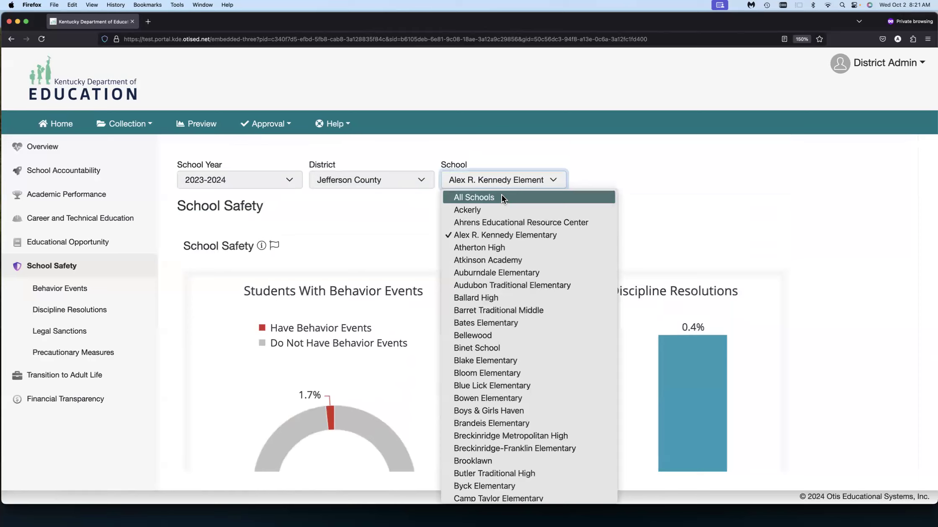
{"action": "left_click", "coordinate": [502, 197]}
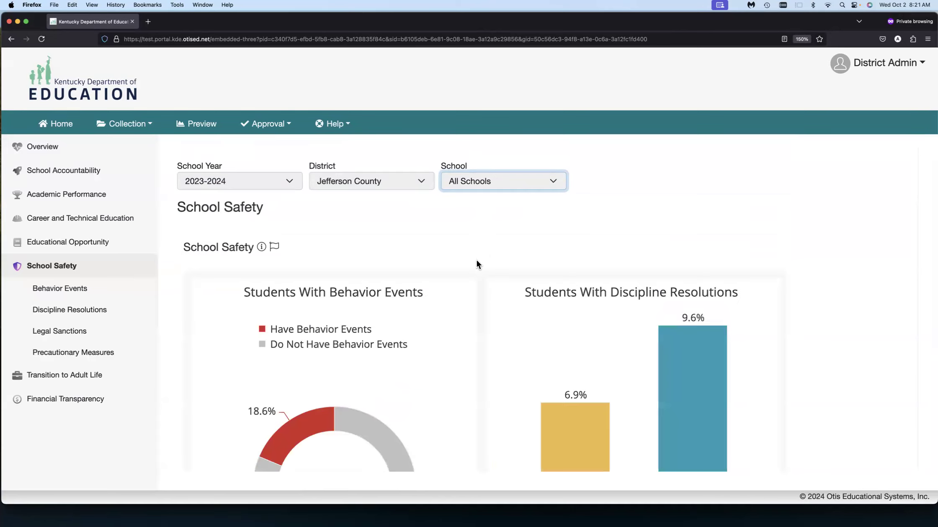
{"action": "scroll", "coordinate": [477, 260], "scroll_direction": "down", "scroll_amount": 2}
{"action": "scroll", "coordinate": [477, 260], "scroll_direction": "down", "scroll_amount": 2}
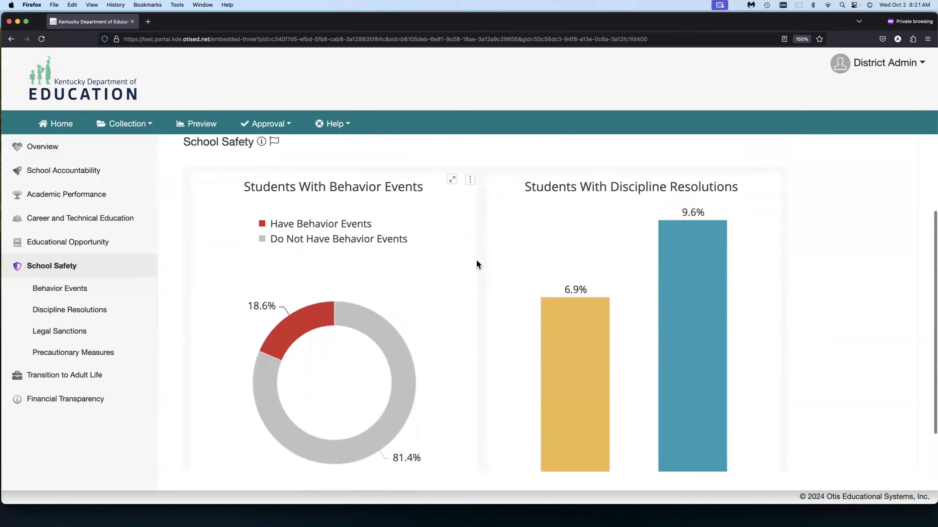
{"action": "scroll", "coordinate": [476, 261], "scroll_direction": "down", "scroll_amount": 1}
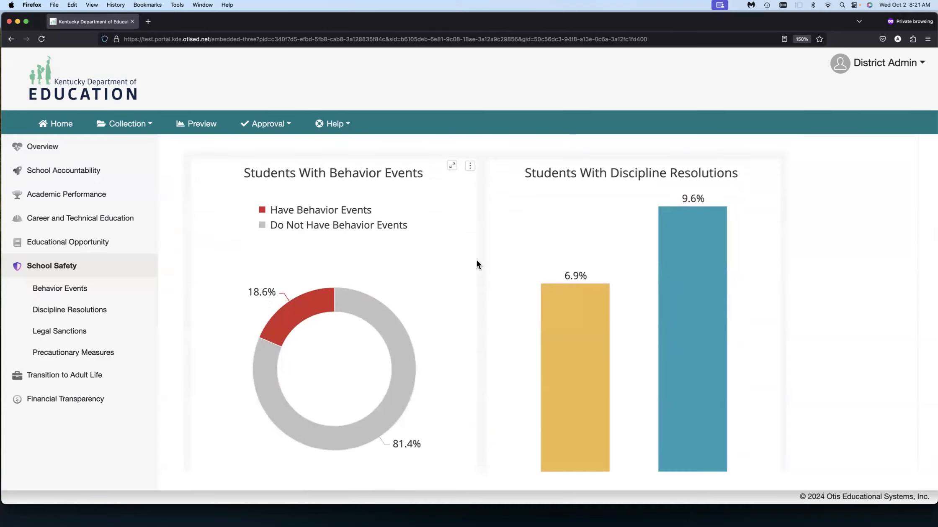
{"action": "scroll", "coordinate": [476, 260], "scroll_direction": "down", "scroll_amount": 2}
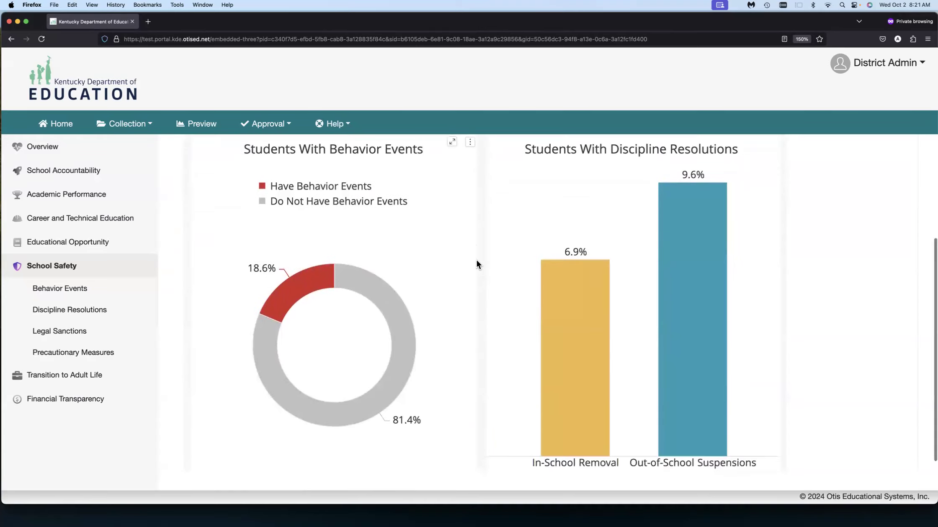
{"action": "mouse_move", "coordinate": [572, 297]}
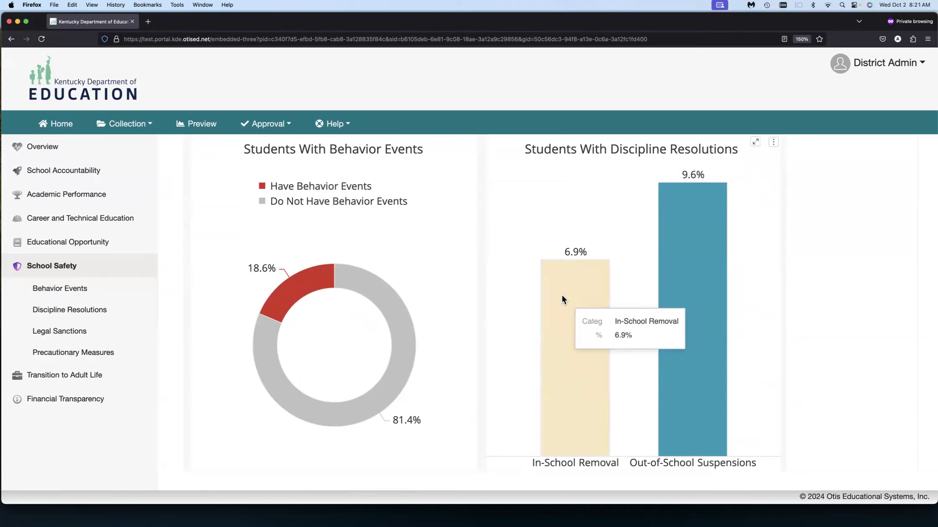
{"action": "scroll", "coordinate": [496, 296], "scroll_direction": "up", "scroll_amount": 1}
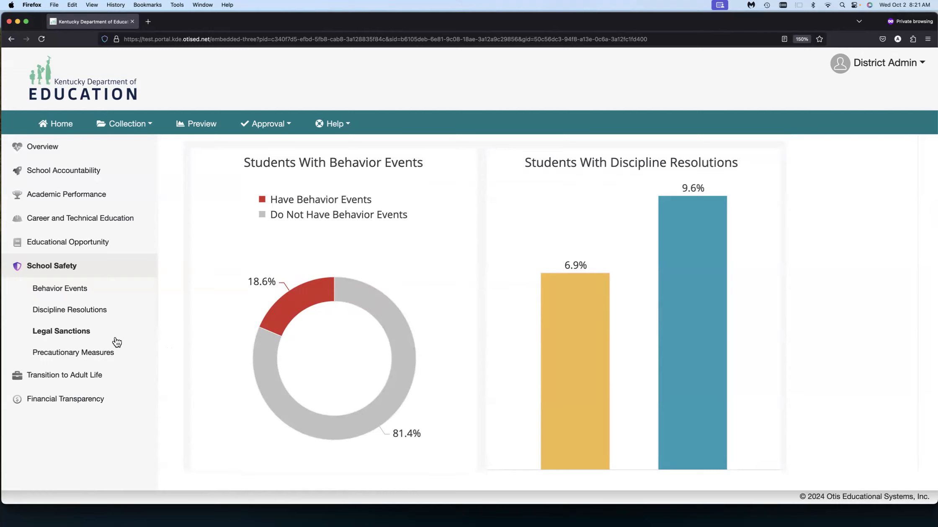
Step: Open Review Flagged Reports from the approval functions and look through the comments and responses listed for Jefferson County
{"action": "left_click", "coordinate": [267, 123]}
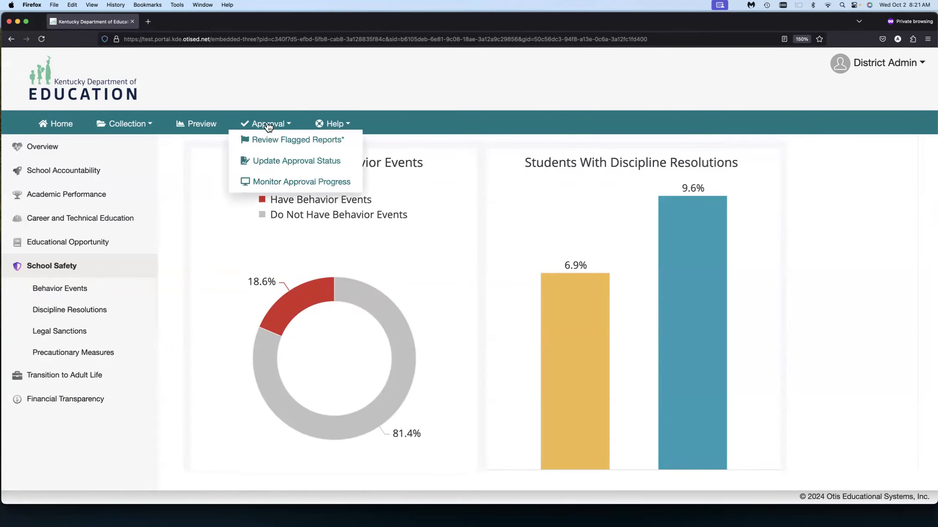
{"action": "left_click", "coordinate": [269, 139]}
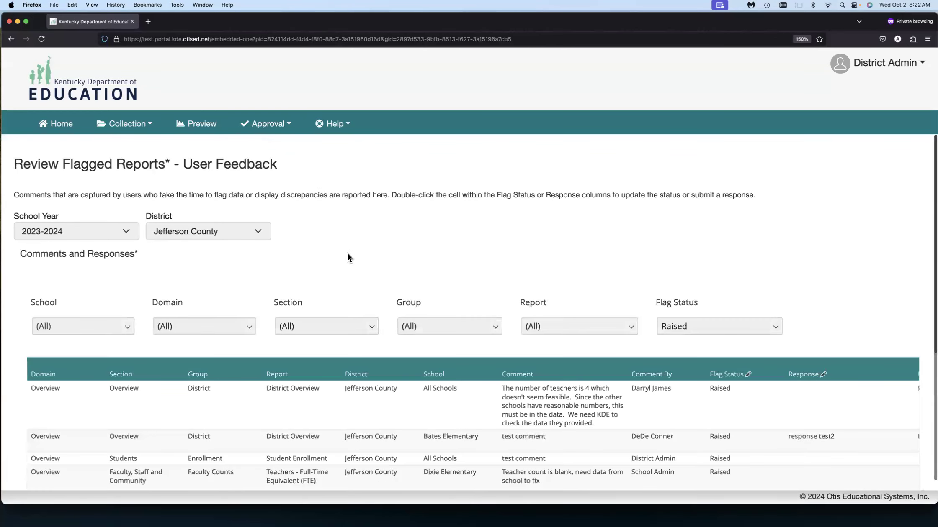
{"action": "scroll", "coordinate": [348, 255], "scroll_direction": "down", "scroll_amount": 1}
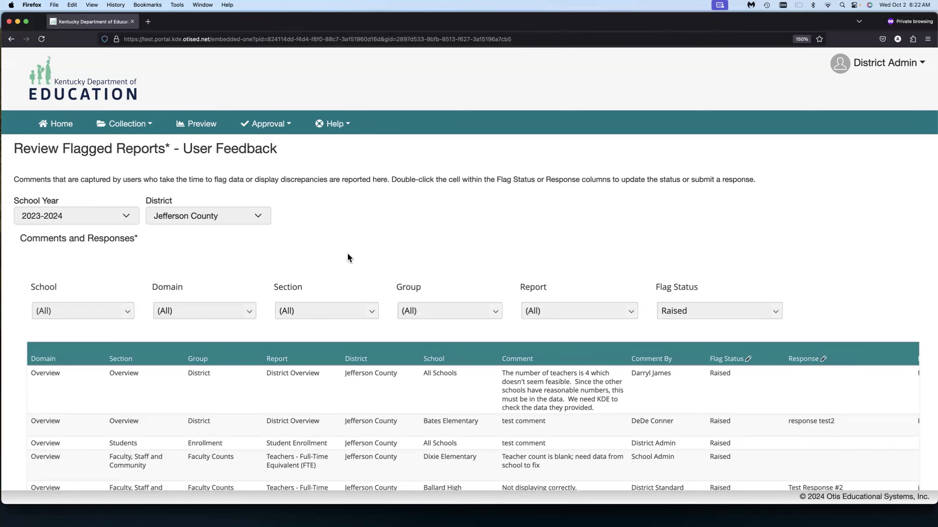
{"action": "scroll", "coordinate": [347, 254], "scroll_direction": "down", "scroll_amount": 4}
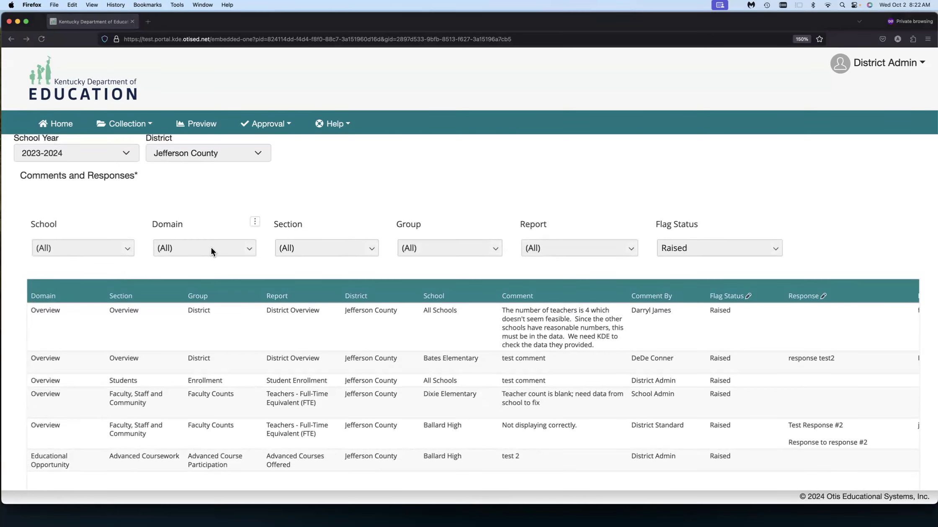
{"action": "scroll", "coordinate": [213, 246], "scroll_direction": "up", "scroll_amount": 1}
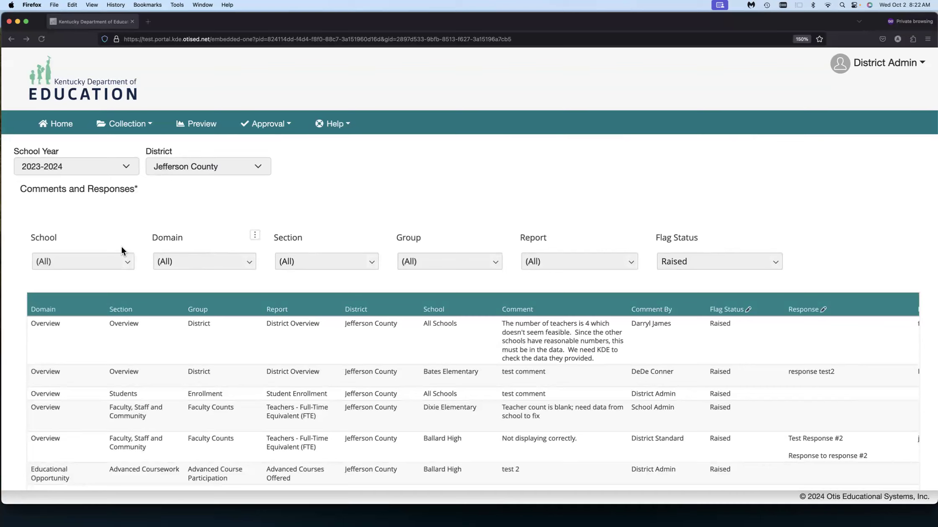
Step: Filter the flagged report comments to only the Overview domain
{"action": "left_click", "coordinate": [174, 261]}
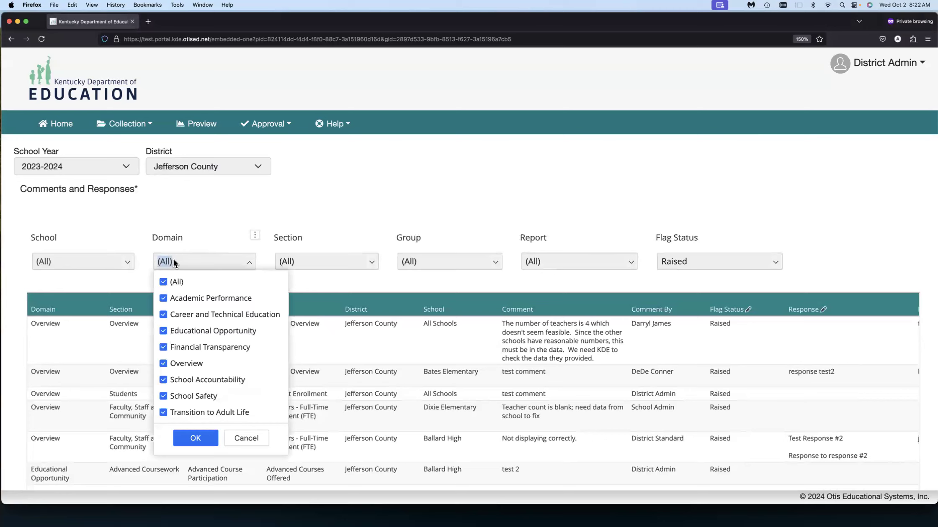
{"action": "left_click", "coordinate": [163, 282]}
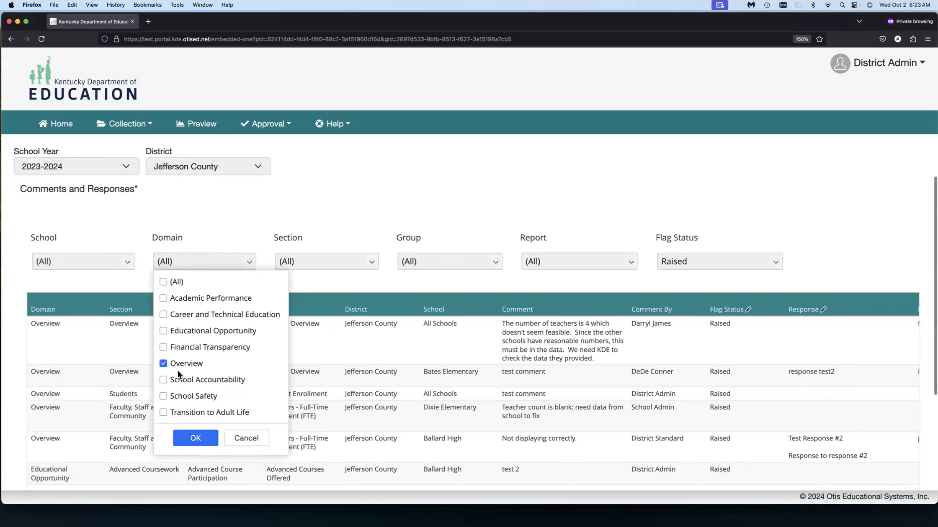
{"action": "left_click", "coordinate": [189, 438]}
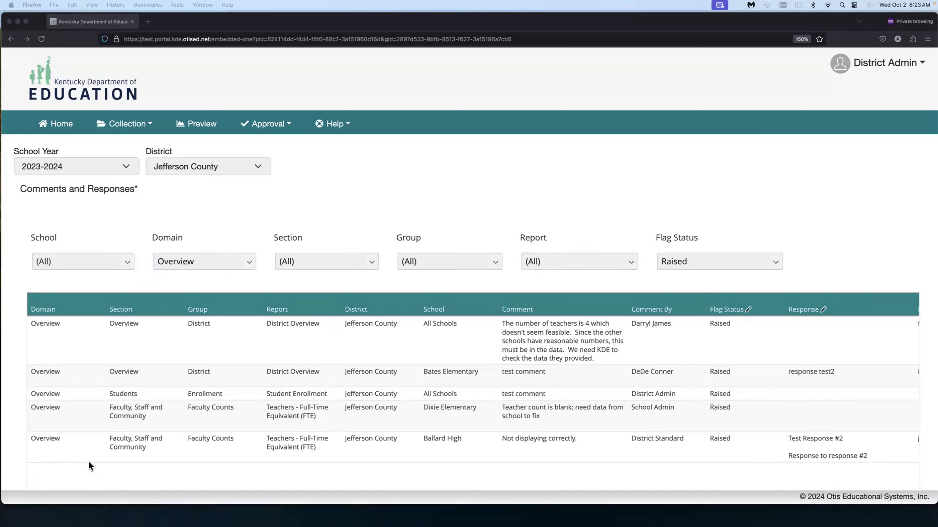
{"action": "left_click_drag", "start_coordinate": [92, 465], "coordinate": [13, 291]}
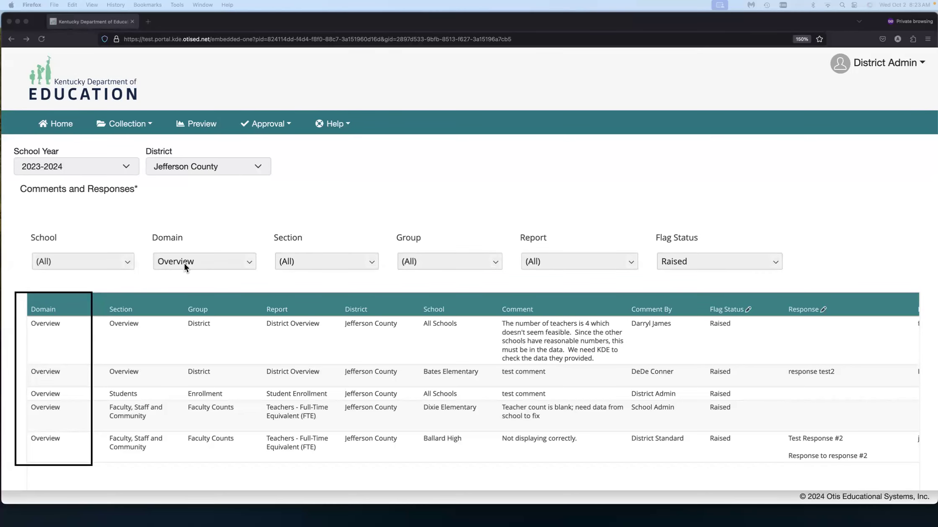
Step: Narrow the flagged report comments to only the Faculty, Staff and Community section
{"action": "left_click", "coordinate": [339, 260]}
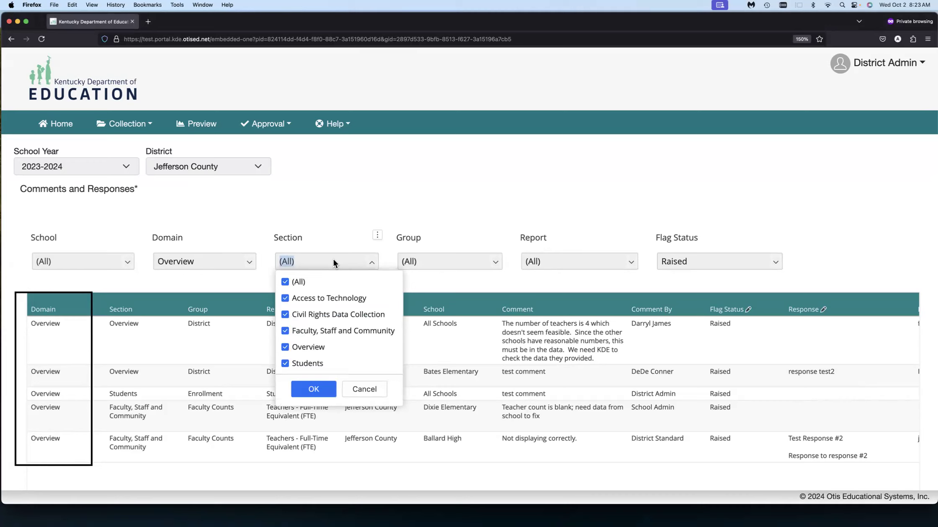
{"action": "left_click", "coordinate": [286, 282]}
{"action": "left_click", "coordinate": [285, 331]}
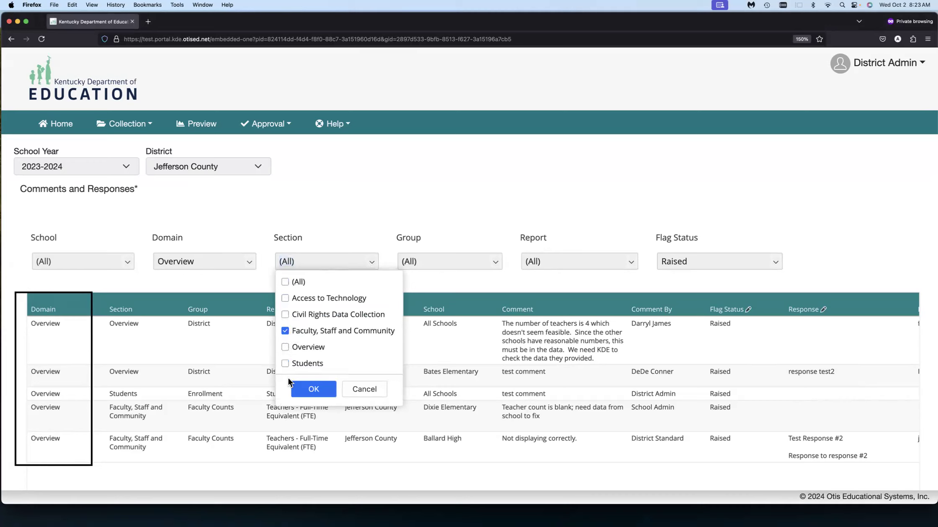
{"action": "left_click", "coordinate": [311, 392]}
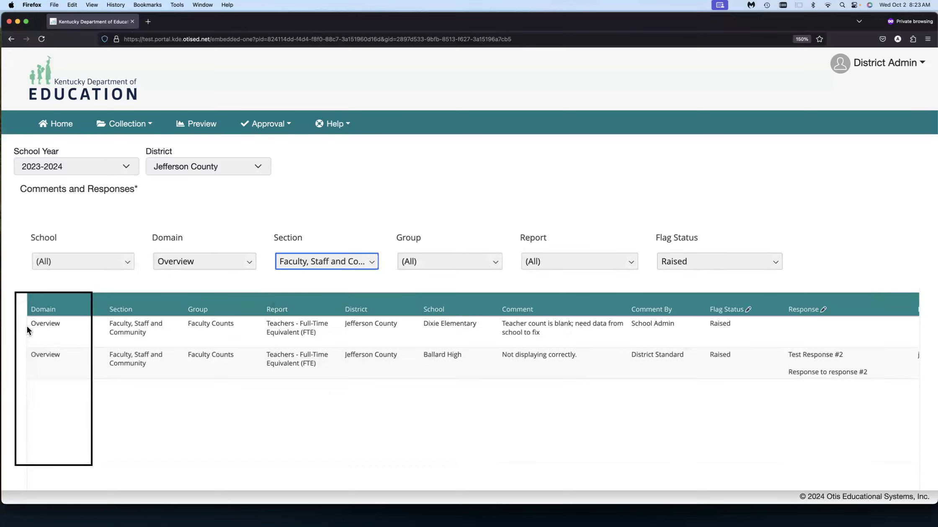
{"action": "mouse_move", "coordinate": [180, 378]}
{"action": "left_mouse_down"}
{"action": "mouse_move", "coordinate": [142, 320]}
{"action": "mouse_move", "coordinate": [95, 292]}
{"action": "left_mouse_up"}
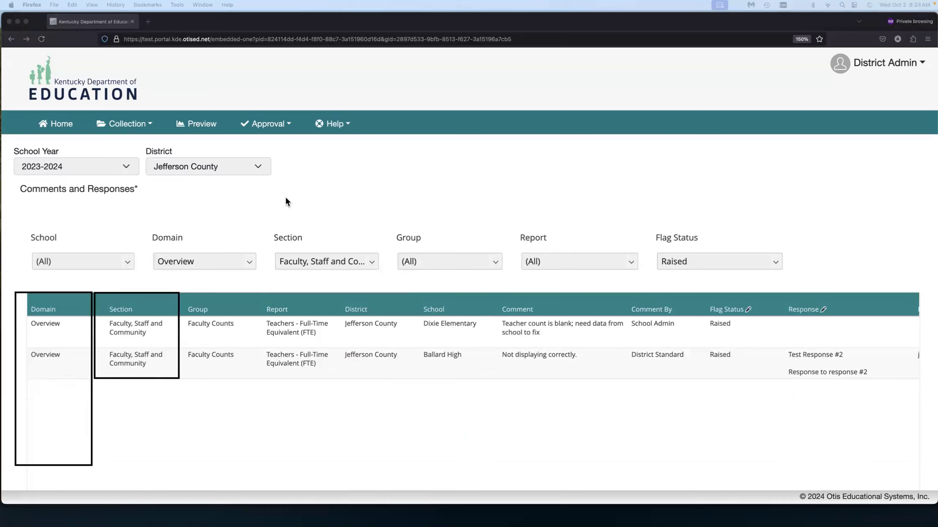
{"action": "mouse_move", "coordinate": [416, 299]}
{"action": "left_mouse_down"}
{"action": "mouse_move", "coordinate": [461, 390]}
{"action": "mouse_move", "coordinate": [485, 383]}
{"action": "left_mouse_up"}
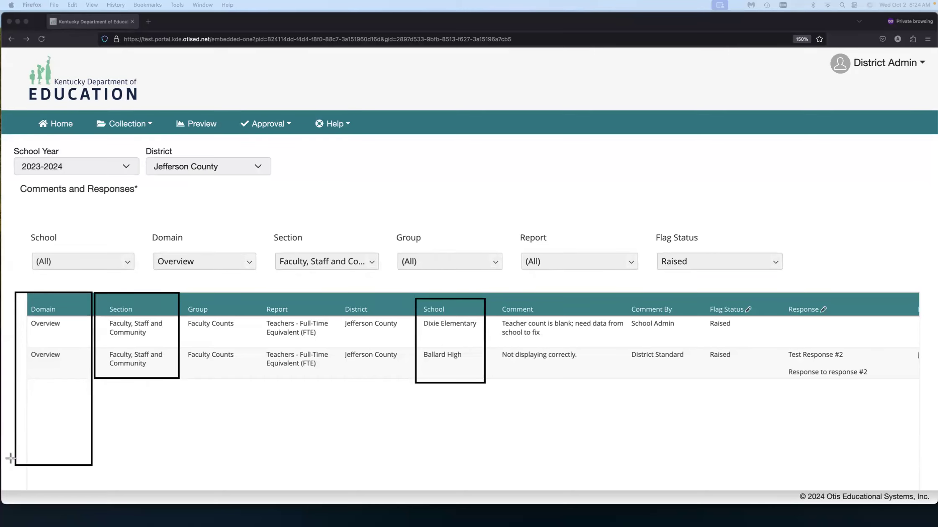
{"action": "key", "text": "Delete"}
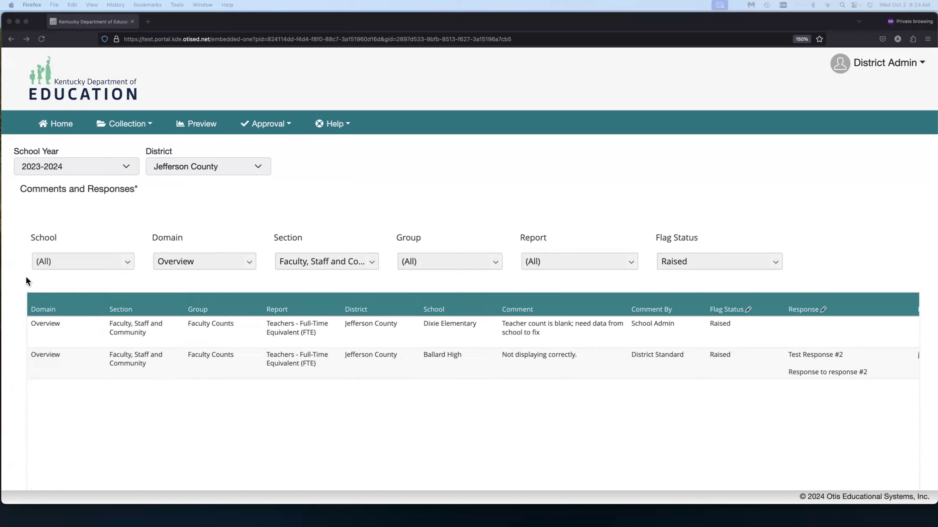
Step: Check which options the Flag Status filter offers, and close it
{"action": "left_click", "coordinate": [718, 261]}
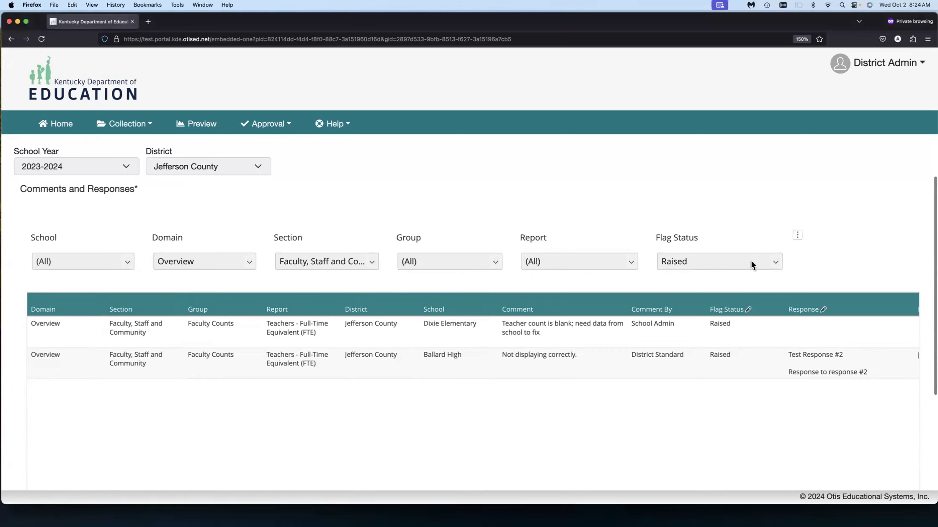
{"action": "left_click", "coordinate": [775, 261]}
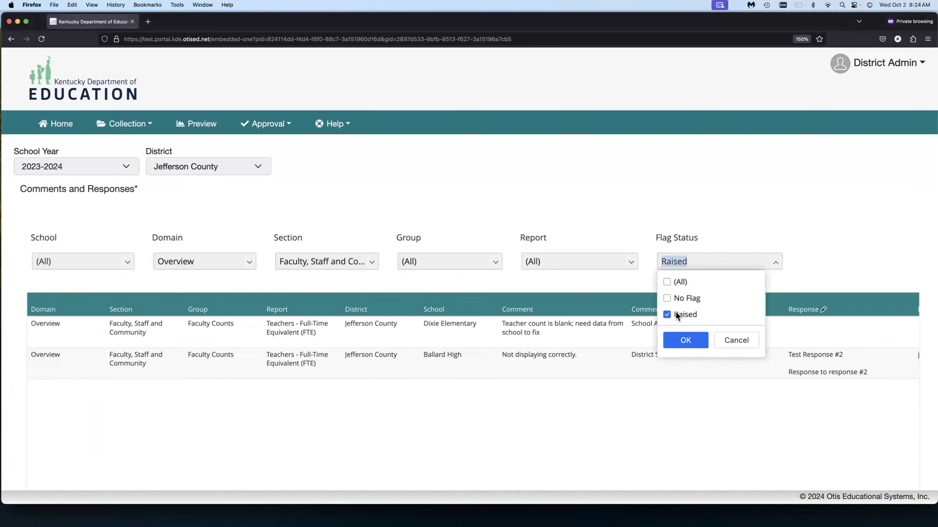
{"action": "scroll", "coordinate": [665, 306], "scroll_direction": "up", "scroll_amount": 1}
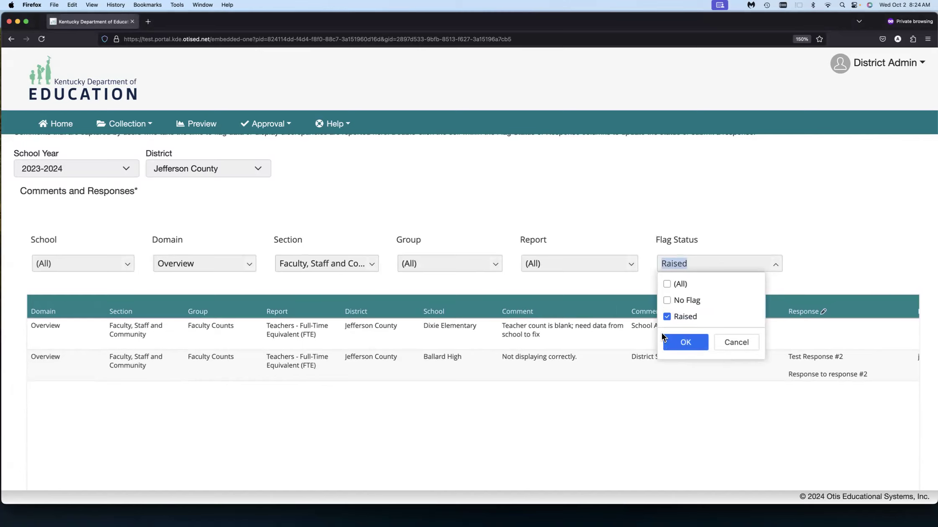
{"action": "left_click", "coordinate": [729, 342]}
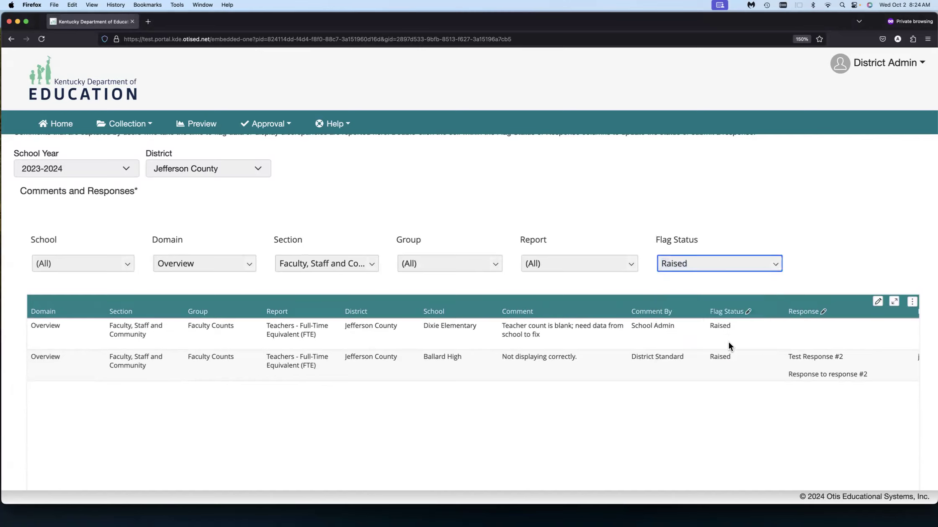
Step: Reset the Section and Domain filters of the flagged report comments to (All)
{"action": "left_click", "coordinate": [356, 263]}
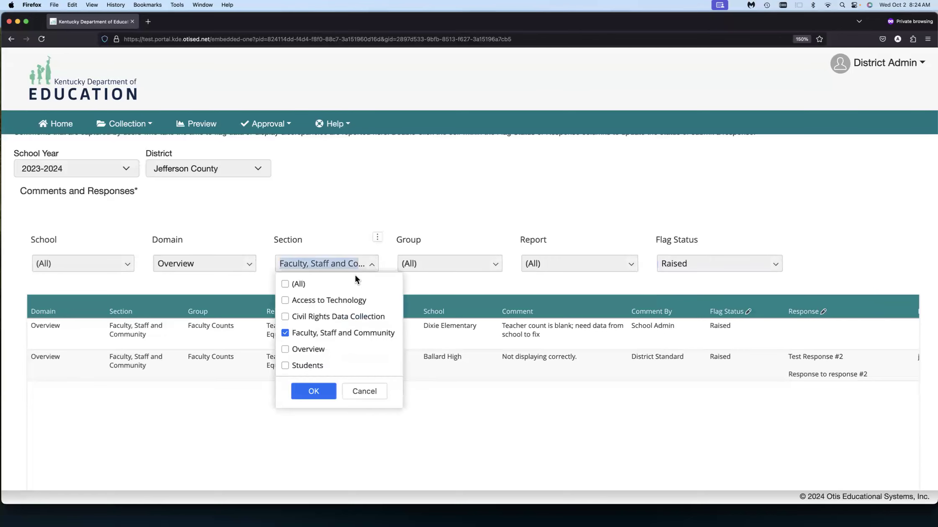
{"action": "left_click", "coordinate": [291, 283]}
{"action": "left_click", "coordinate": [314, 391]}
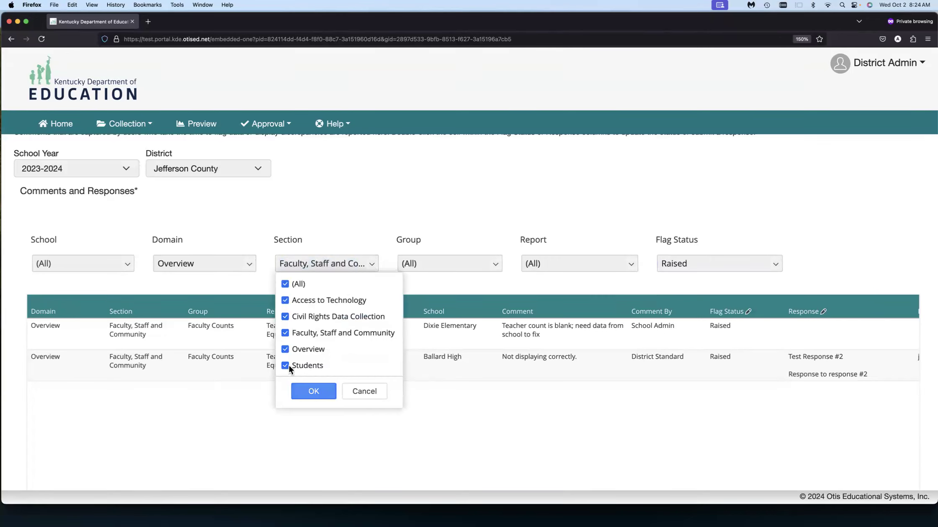
{"action": "left_click", "coordinate": [247, 262]}
{"action": "left_click", "coordinate": [168, 281]}
{"action": "left_click", "coordinate": [194, 441]}
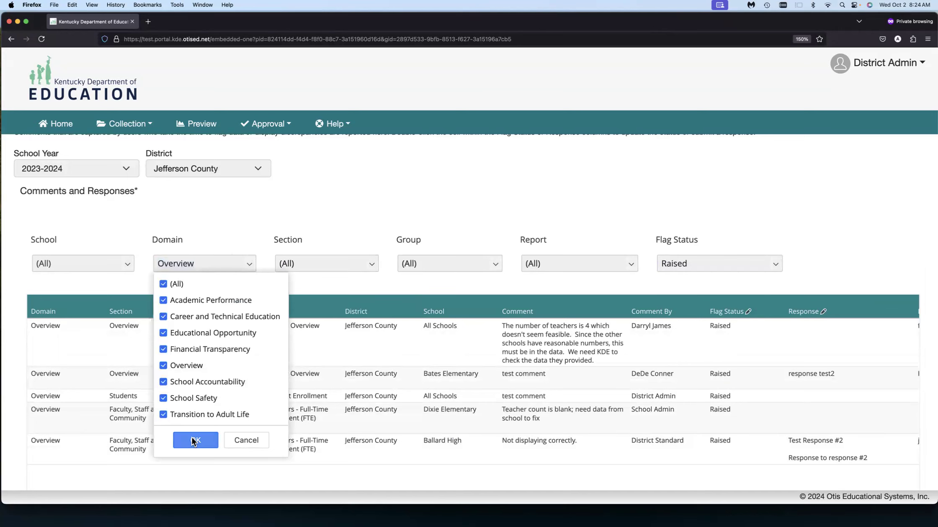
Step: Review the status choices in the Flag Status filter and close it without changing the selection
{"action": "left_click", "coordinate": [774, 264]}
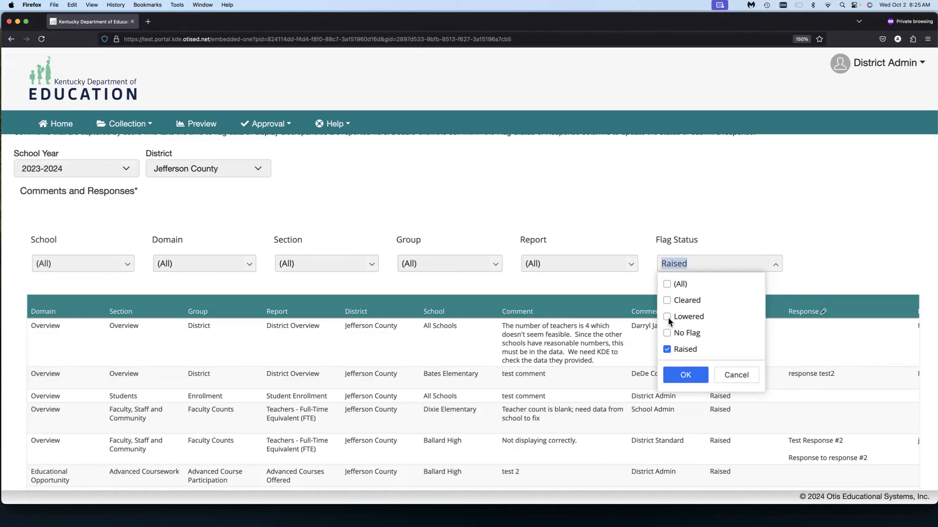
{"action": "scroll", "coordinate": [733, 379], "scroll_direction": "up", "scroll_amount": 1}
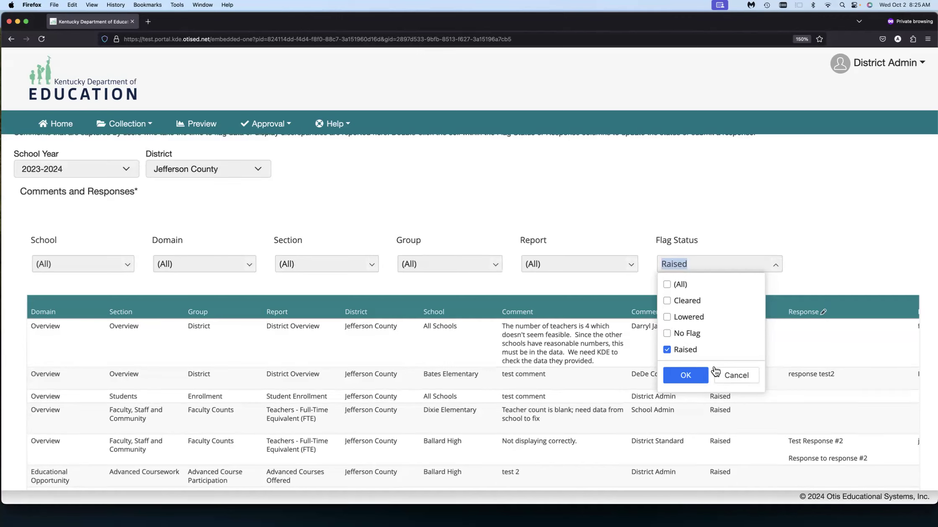
{"action": "scroll", "coordinate": [689, 352], "scroll_direction": "down", "scroll_amount": 1}
{"action": "left_click", "coordinate": [734, 376]}
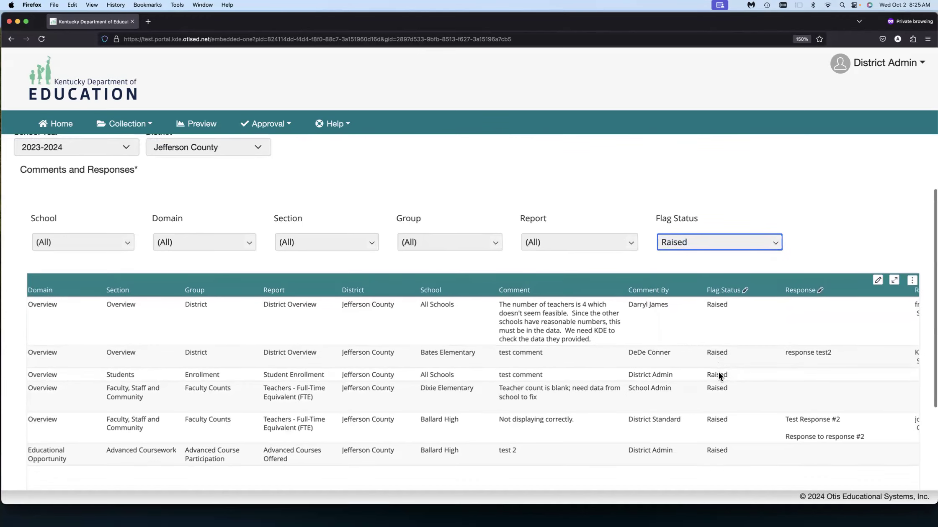
{"action": "scroll", "coordinate": [718, 374], "scroll_direction": "down", "scroll_amount": 2}
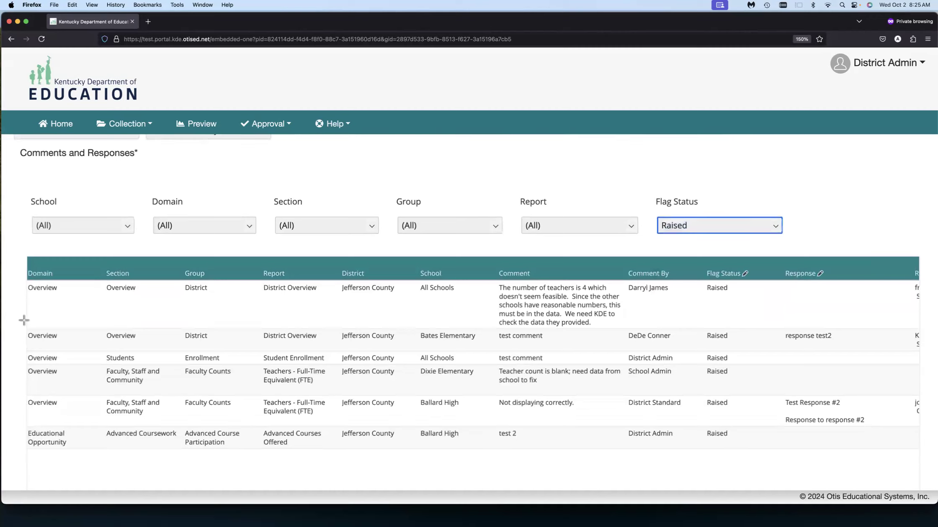
{"action": "left_click_drag", "start_coordinate": [693, 254], "coordinate": [838, 286]}
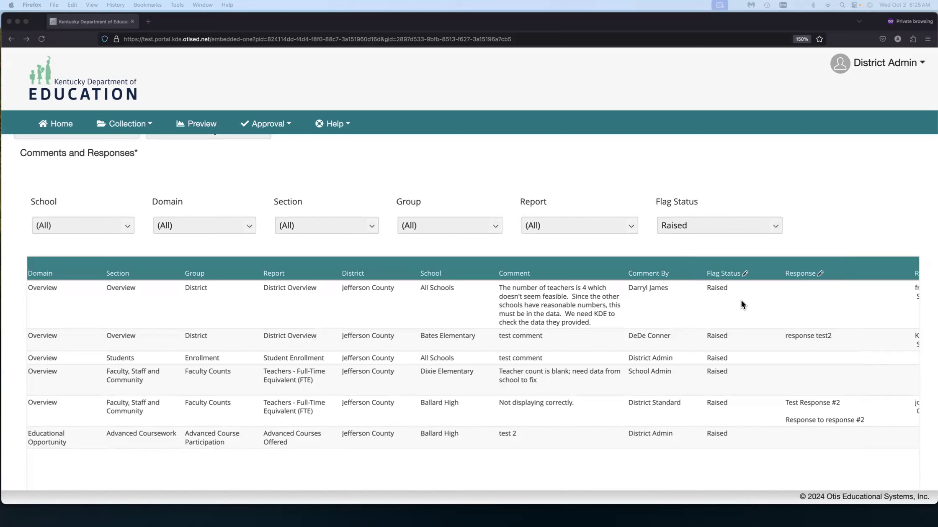
{"action": "left_click", "coordinate": [799, 289]}
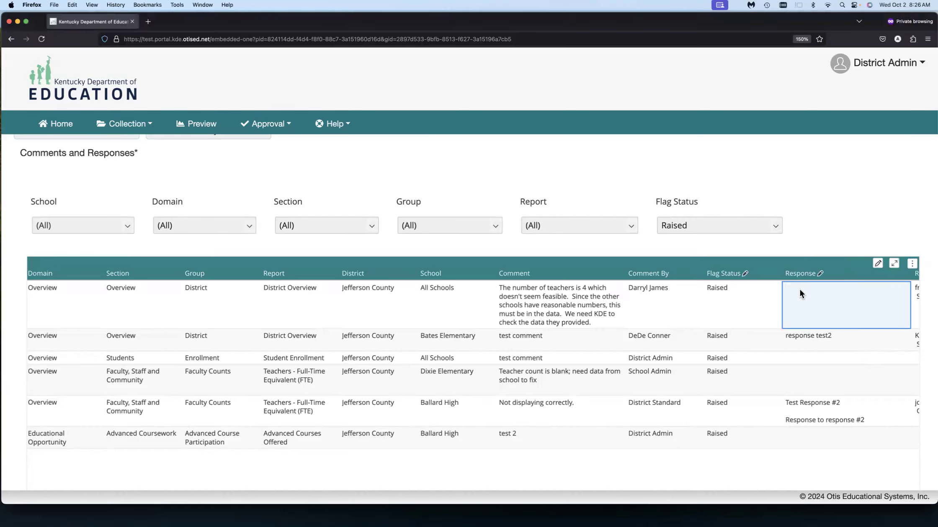
{"action": "left_click", "coordinate": [804, 294]}
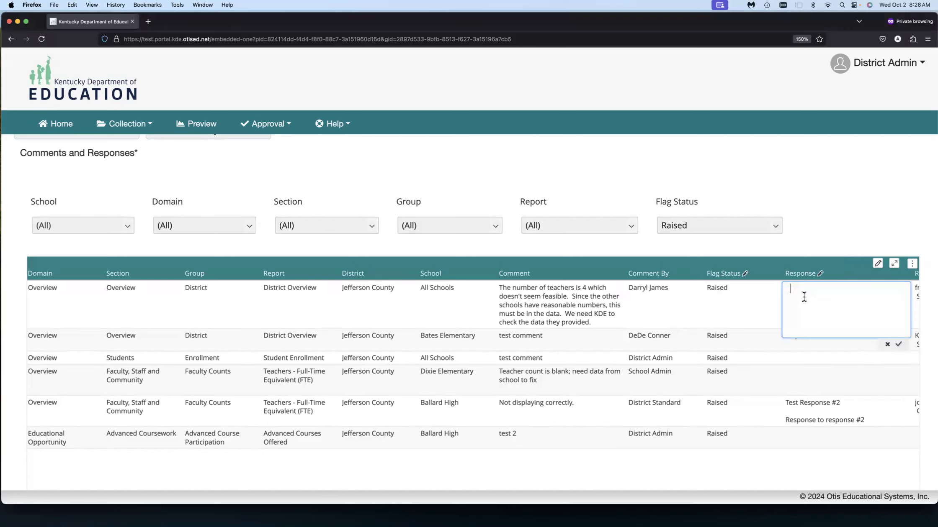
{"action": "type", "text": "response 1"}
{"action": "left_click", "coordinate": [886, 344]}
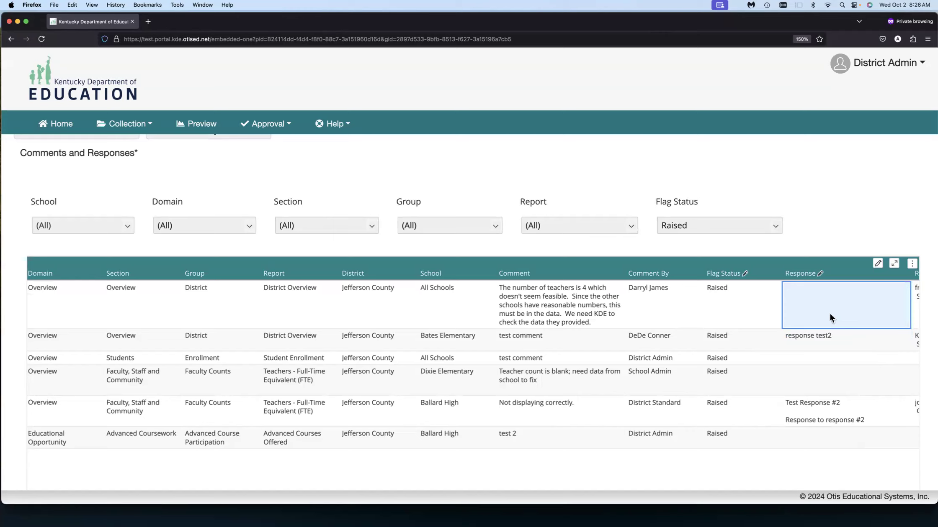
Step: Submit "response 1" as the response to the All Schools District Overview comment about the number of teachers
{"action": "left_click", "coordinate": [811, 307]}
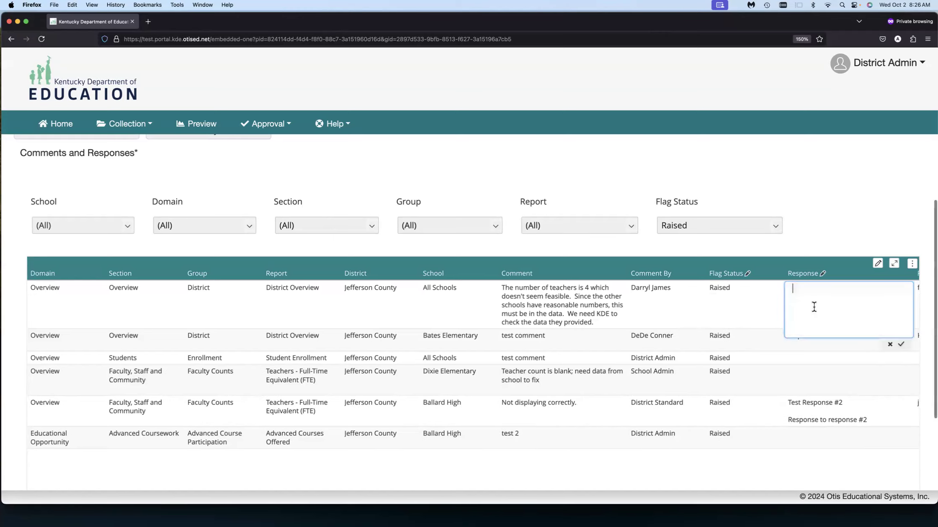
{"action": "type", "text": "response 1"}
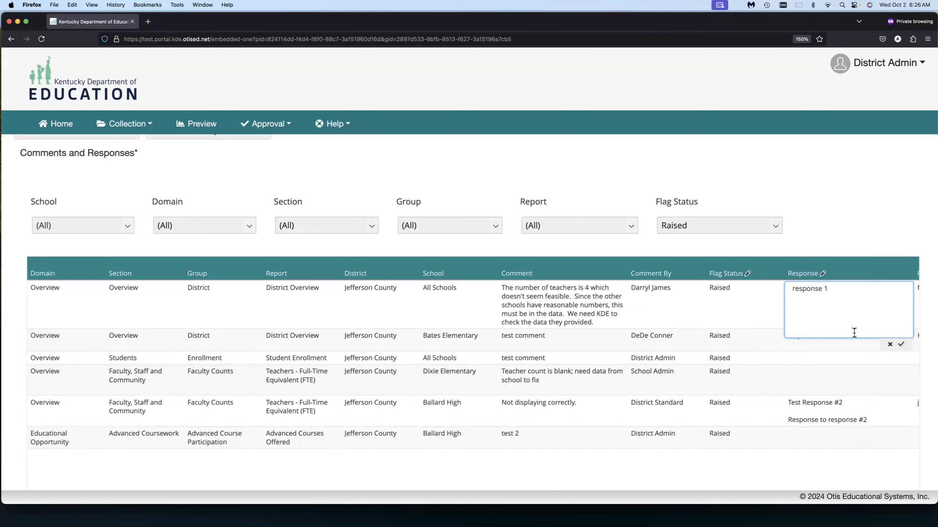
{"action": "left_click", "coordinate": [900, 344]}
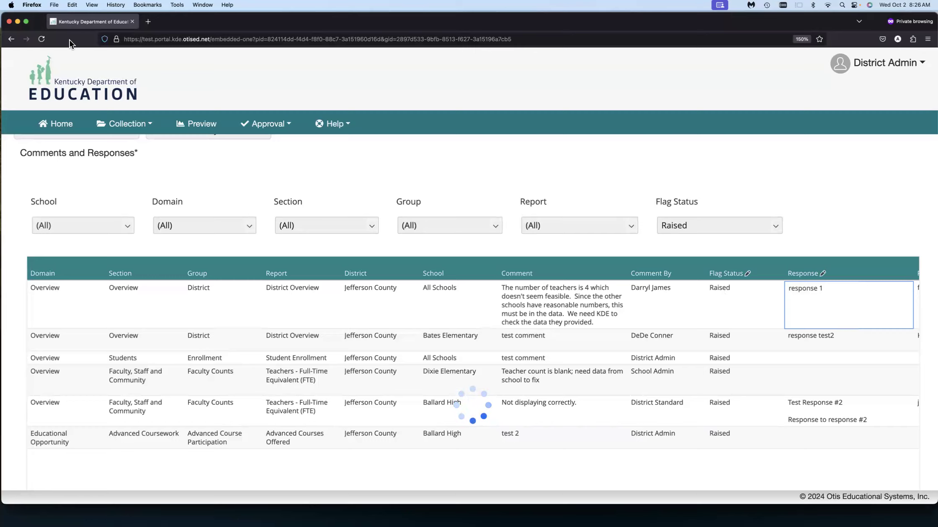
Step: Reload the page and check the Flag Status, Response and Response By columns for the All Schools District Overview comment
{"action": "left_click", "coordinate": [41, 39]}
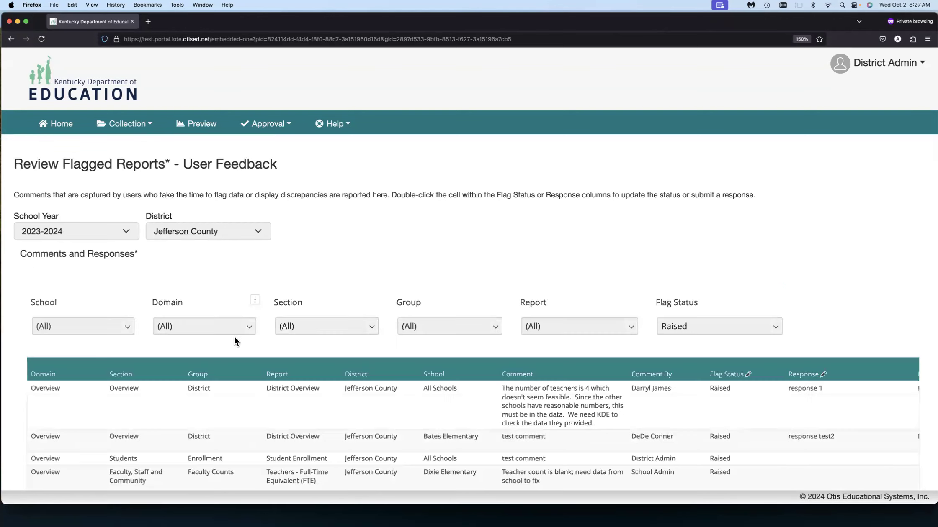
{"action": "scroll", "coordinate": [728, 414], "scroll_direction": "right", "scroll_amount": 3}
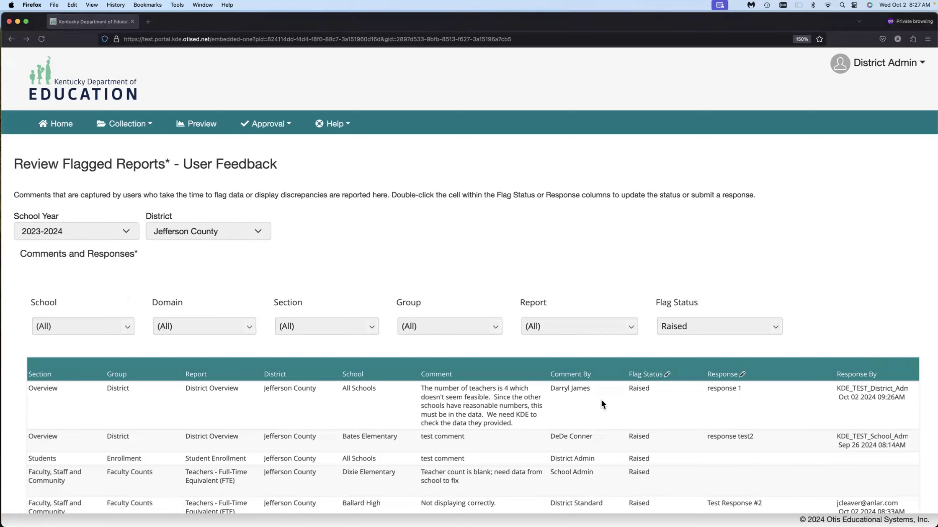
{"action": "left_click_drag", "start_coordinate": [615, 357], "coordinate": [775, 428]}
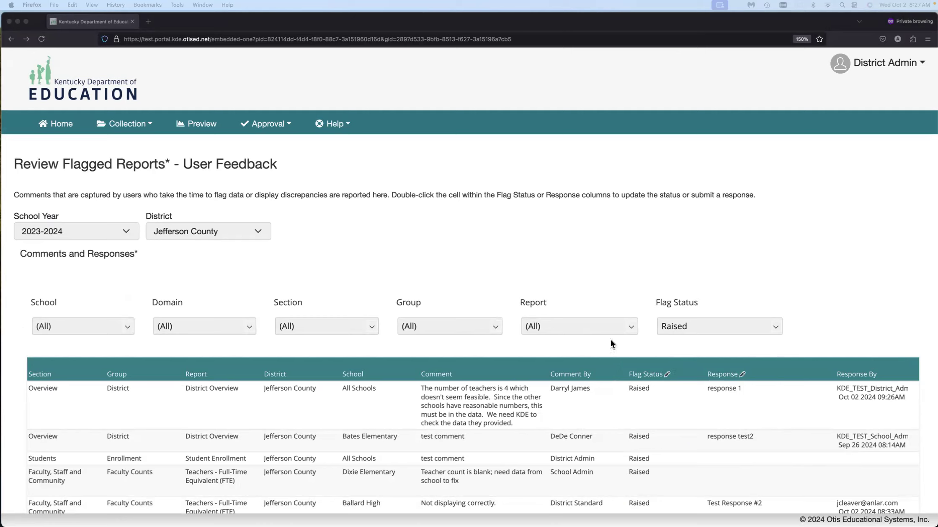
Step: Filter the flagged report comments to only the Lowered flag status, excluding Raised
{"action": "left_click", "coordinate": [684, 330]}
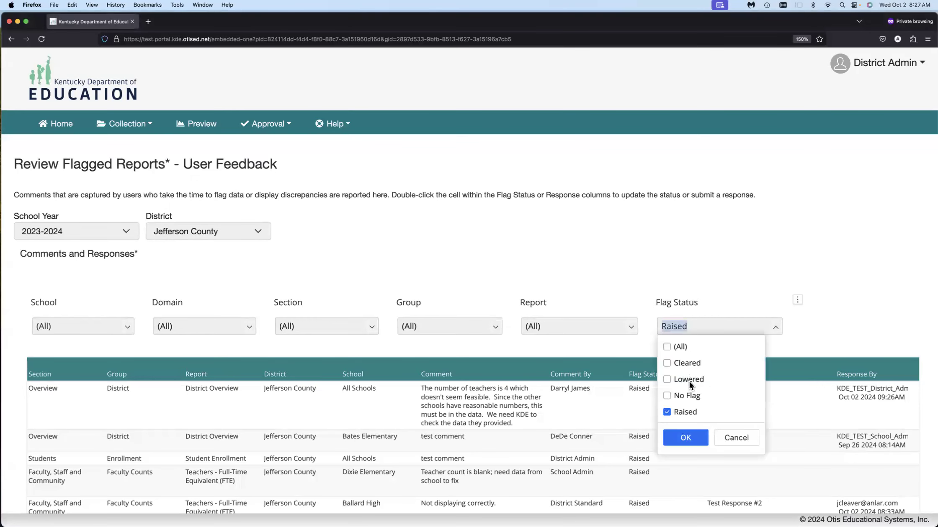
{"action": "left_click", "coordinate": [667, 380]}
{"action": "left_click", "coordinate": [667, 412]}
{"action": "left_click", "coordinate": [678, 437]}
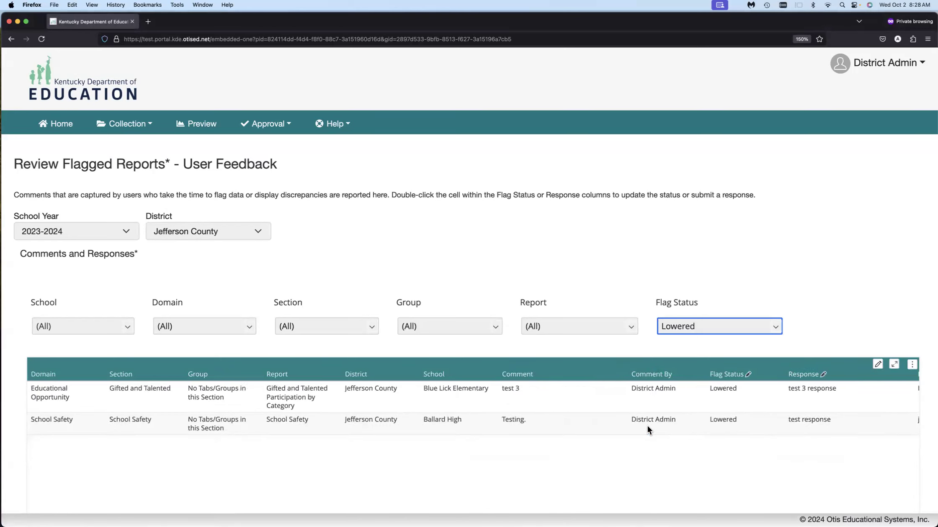
Step: Widen the Flag Status filter of the report comments to (All)
{"action": "left_click", "coordinate": [711, 327]}
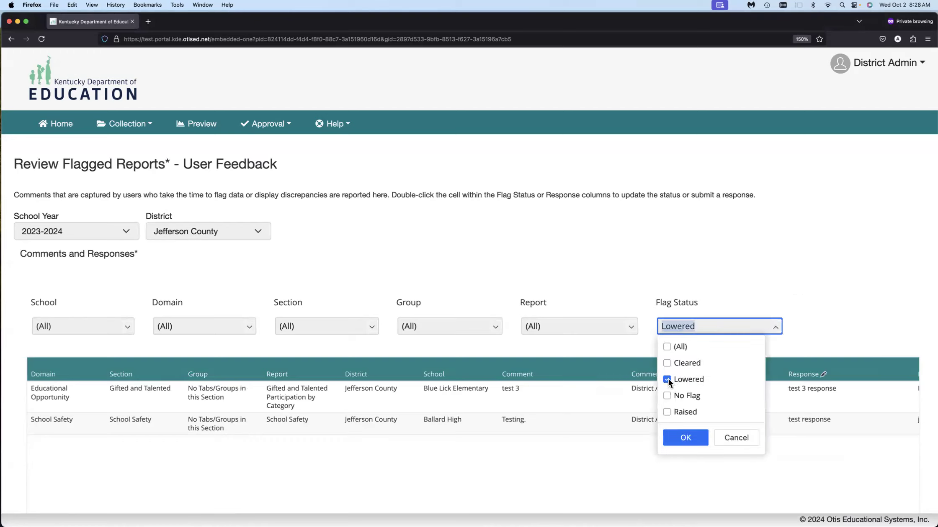
{"action": "left_click", "coordinate": [668, 346]}
{"action": "left_click", "coordinate": [694, 437]}
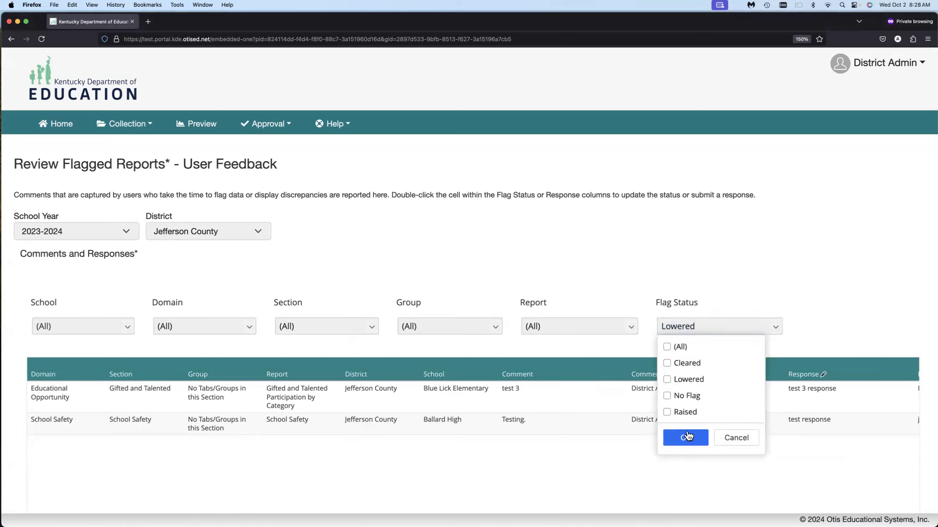
{"action": "left_click", "coordinate": [695, 437]}
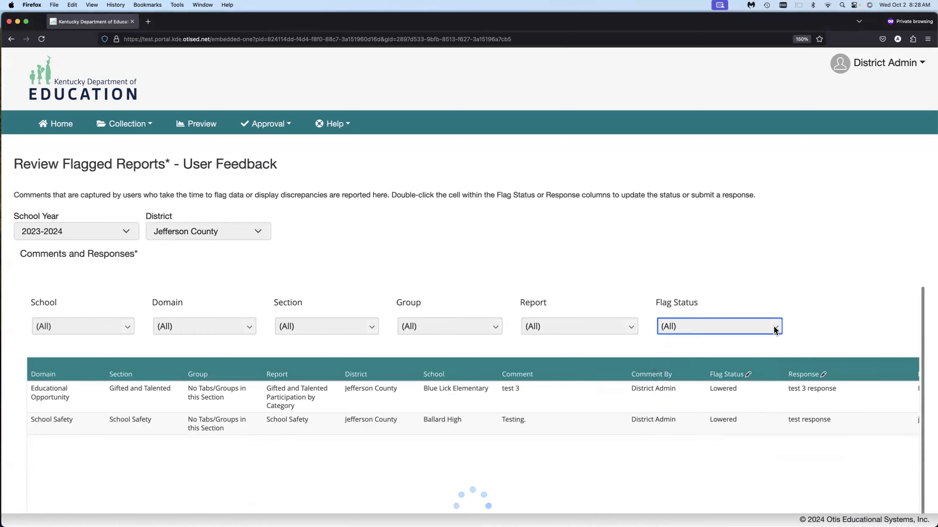
Step: Narrow the Flag Status filter of the report comments to only Raised
{"action": "left_click", "coordinate": [666, 328]}
{"action": "left_click", "coordinate": [666, 349]}
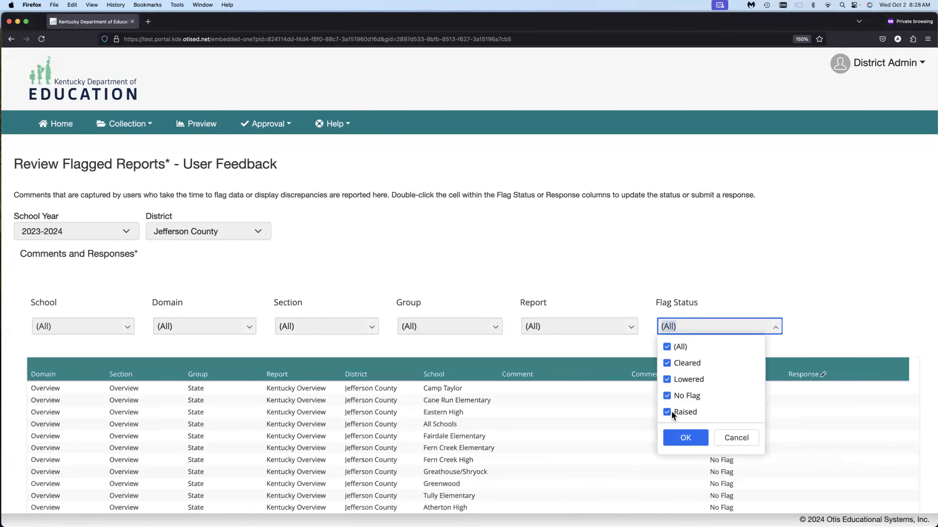
{"action": "left_click", "coordinate": [668, 413]}
{"action": "left_click", "coordinate": [671, 434]}
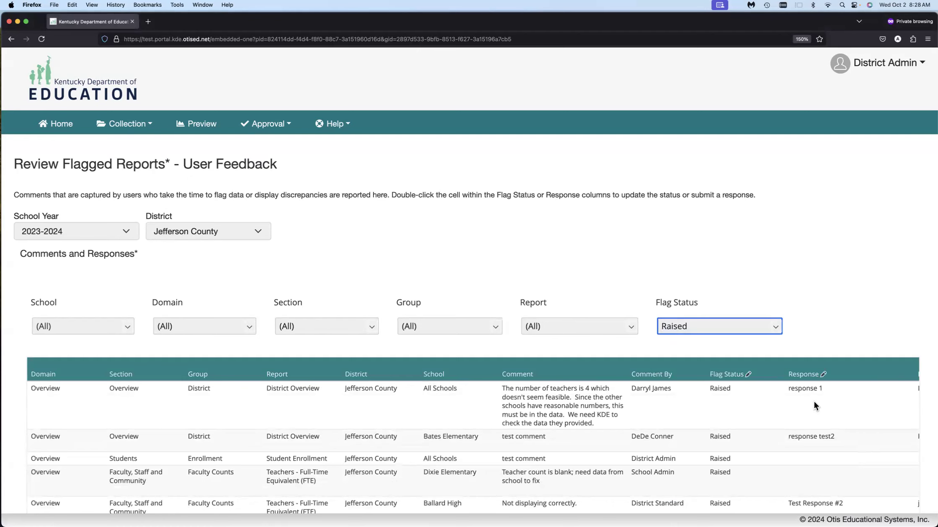
Step: Open the response on Ballard High's "Not displaying correctly." comment for editing and close it without changes
{"action": "scroll", "coordinate": [814, 401], "scroll_direction": "right", "scroll_amount": 3}
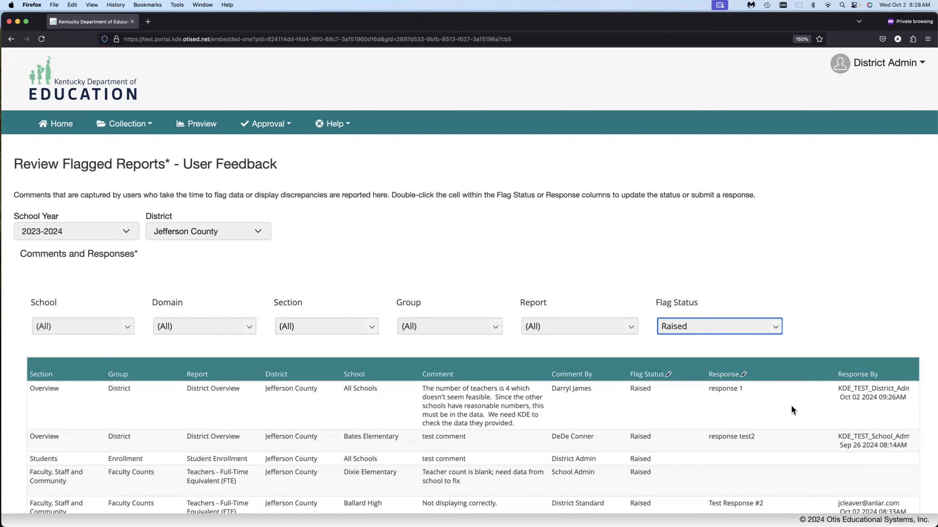
{"action": "scroll", "coordinate": [791, 406], "scroll_direction": "down", "scroll_amount": 3}
{"action": "double_click", "coordinate": [737, 455]}
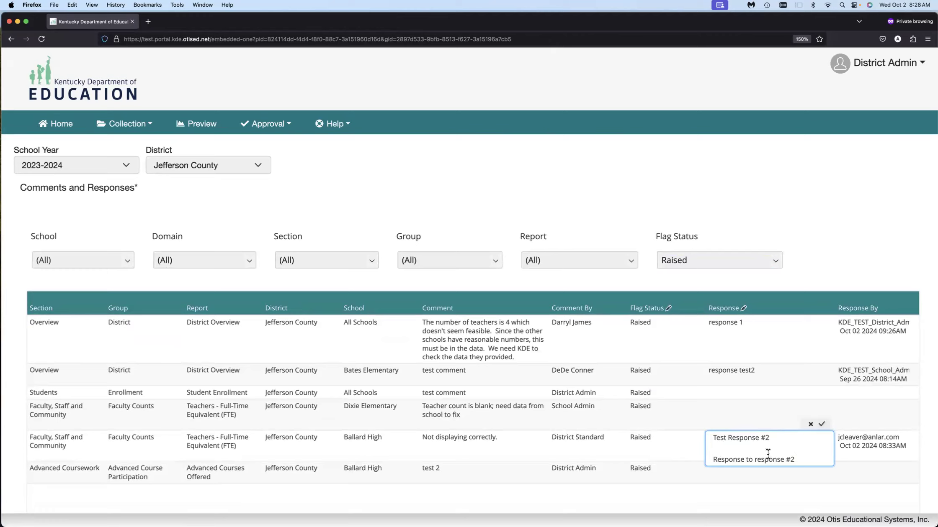
{"action": "left_click", "coordinate": [810, 424]}
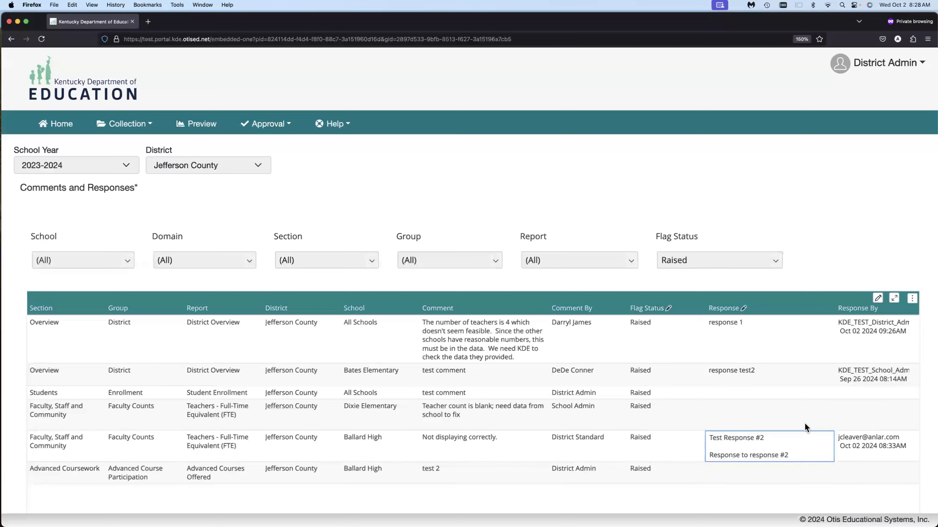
Step: Change the flag status of the Bates Elementary District Overview comment to Lowered and save it
{"action": "left_click", "coordinate": [647, 341]}
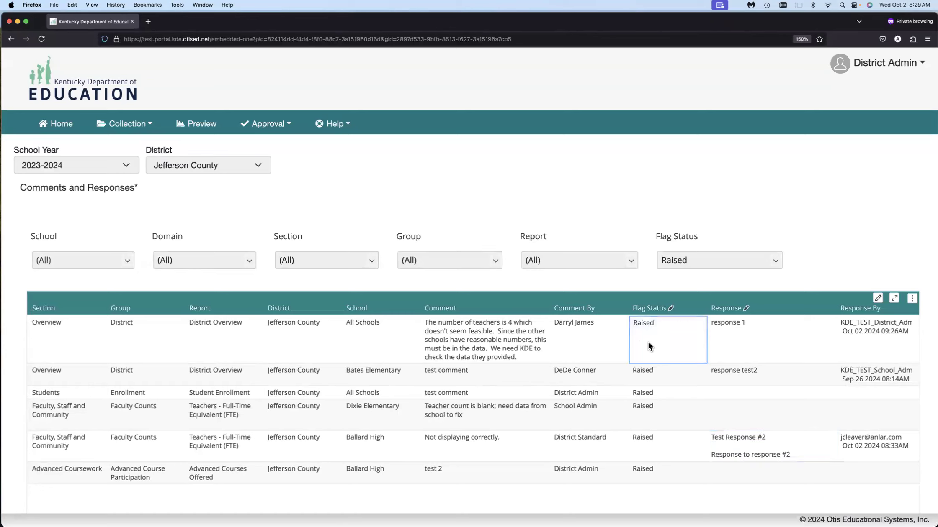
{"action": "left_click", "coordinate": [648, 376]}
{"action": "left_click", "coordinate": [647, 376]}
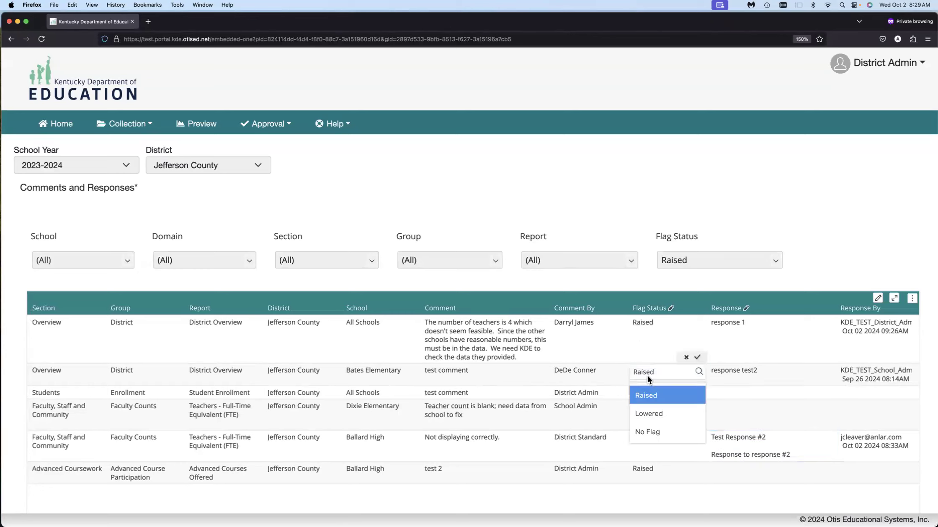
{"action": "left_click", "coordinate": [655, 413]}
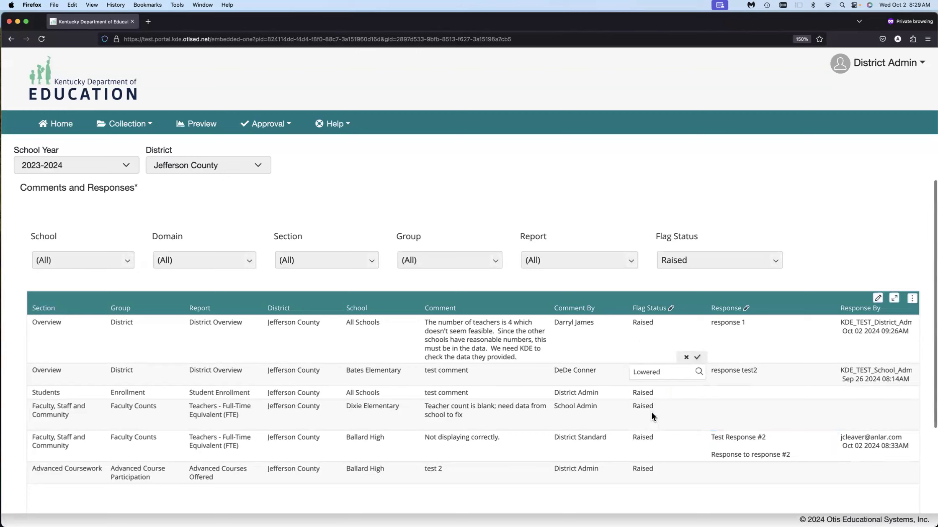
{"action": "left_click", "coordinate": [698, 358]}
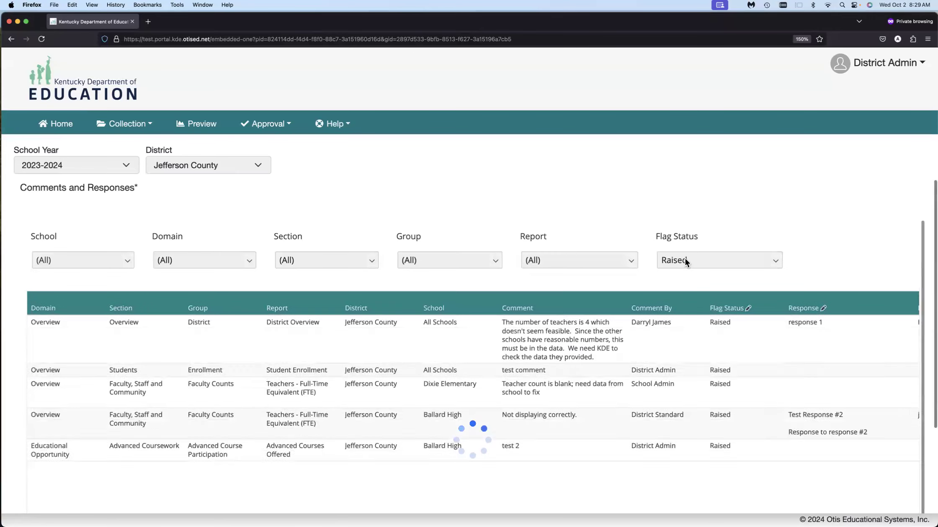
Step: Filter the report comments to only the Lowered flag status and view their response columns
{"action": "left_click", "coordinate": [772, 261]}
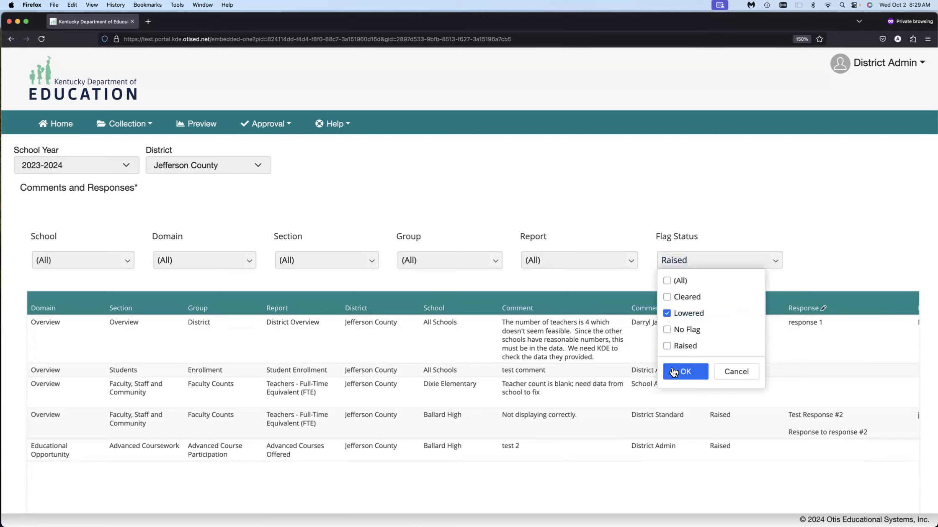
{"action": "left_click", "coordinate": [687, 372]}
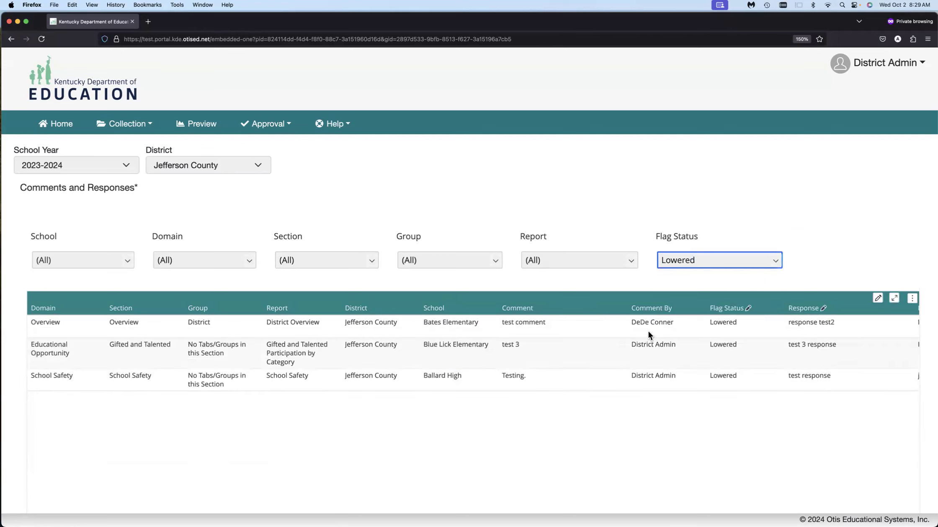
{"action": "scroll", "coordinate": [749, 347], "scroll_direction": "right", "scroll_amount": 2}
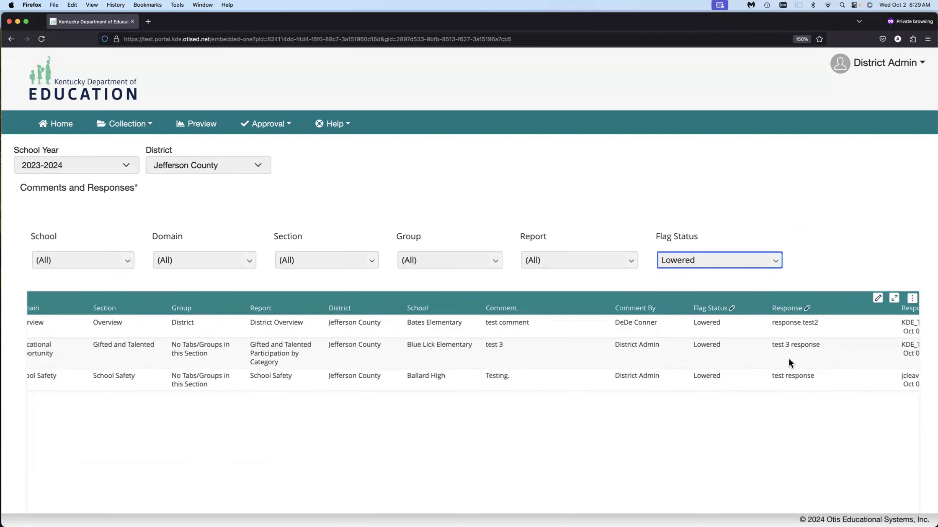
{"action": "scroll", "coordinate": [789, 360], "scroll_direction": "right", "scroll_amount": 1}
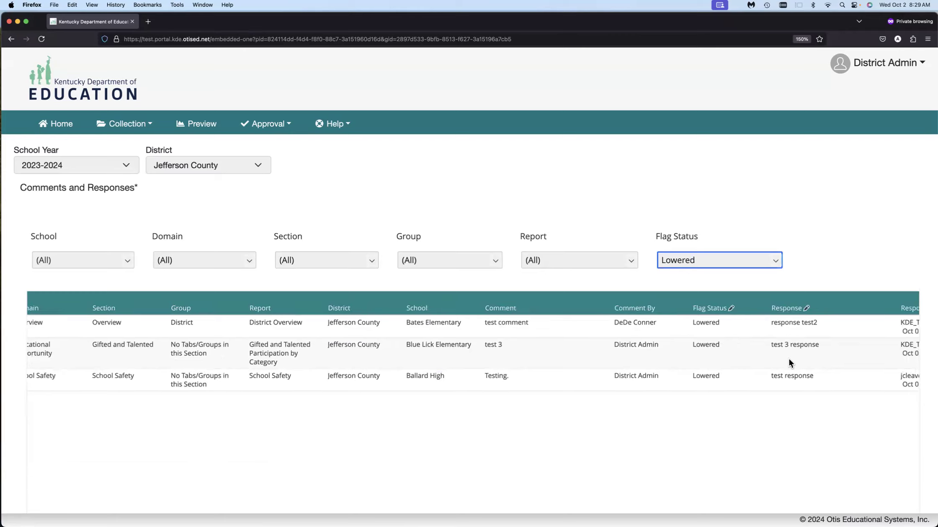
Step: Change the flag status of Blue Lick Elementary's "test 3" comment to Raised and save it
{"action": "left_click", "coordinate": [708, 350]}
{"action": "left_click", "coordinate": [701, 369]}
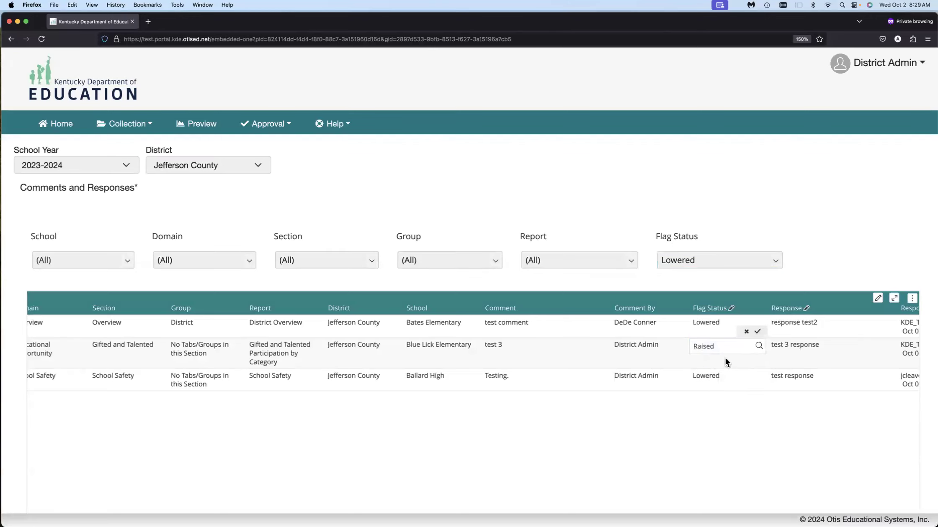
{"action": "left_click_drag", "start_coordinate": [759, 333], "coordinate": [761, 331]}
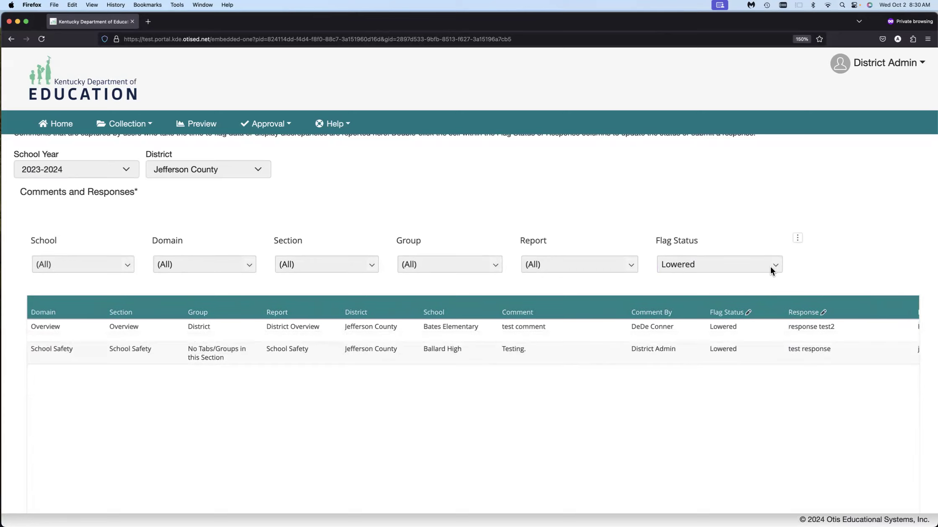
Step: Switch the Flag Status filter of the report comments from Lowered to only Raised
{"action": "left_click", "coordinate": [769, 265]}
{"action": "left_click", "coordinate": [668, 317]}
{"action": "left_click", "coordinate": [668, 349]}
{"action": "left_click", "coordinate": [680, 376]}
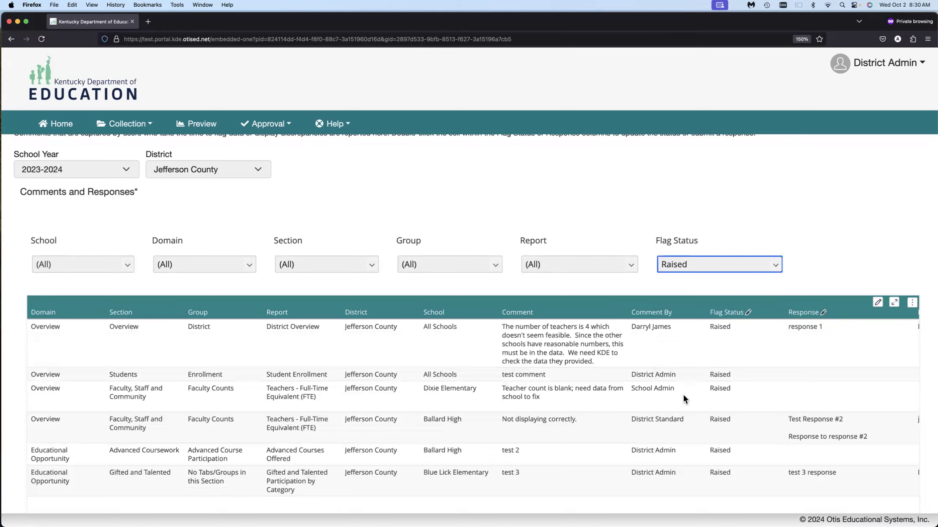
Step: Switch the Flag Status filter of the report comments from Raised to only Cleared
{"action": "scroll", "coordinate": [643, 404], "scroll_direction": "down", "scroll_amount": 1}
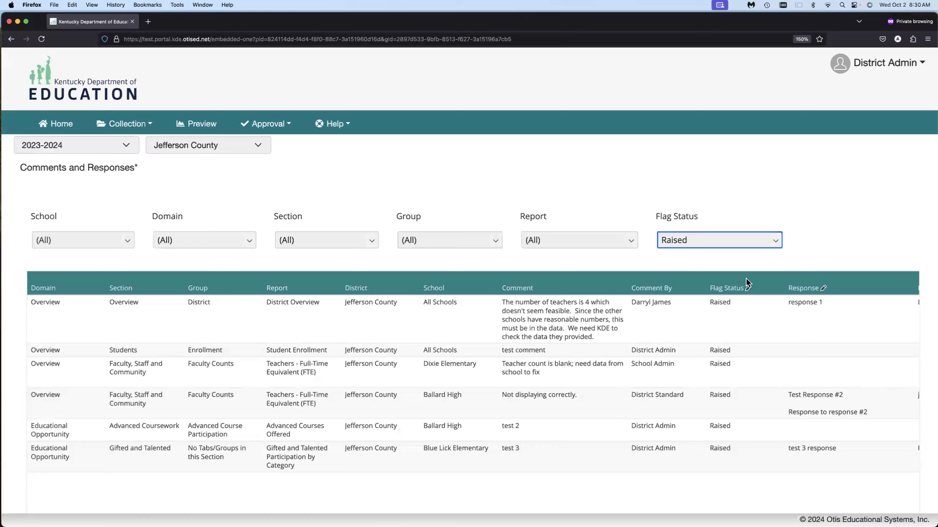
{"action": "left_click", "coordinate": [776, 243]}
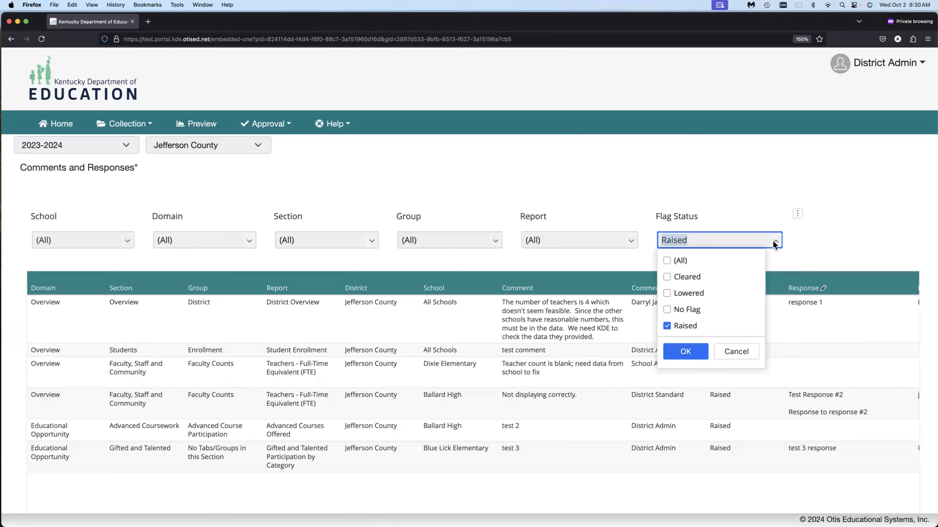
{"action": "left_click", "coordinate": [666, 325]}
{"action": "left_click", "coordinate": [666, 277]}
{"action": "left_click", "coordinate": [685, 352]}
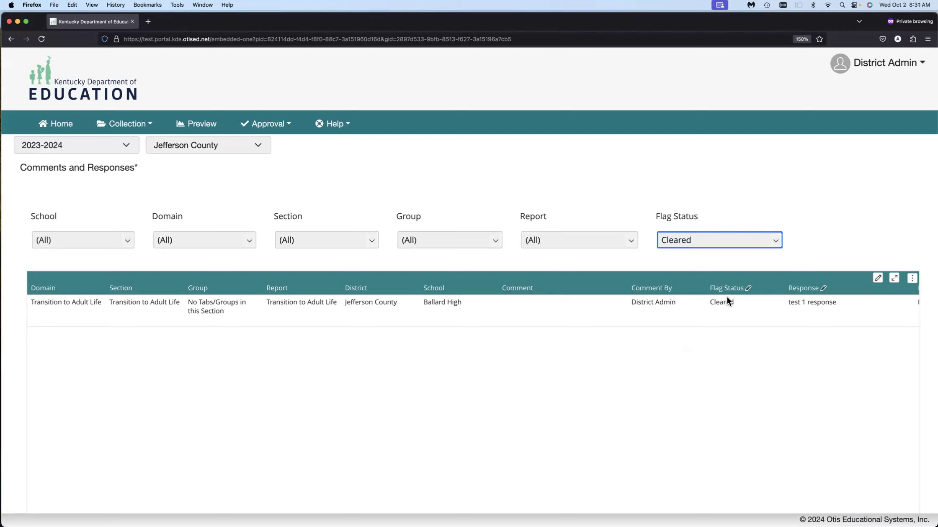
Step: Set the Flag Status filter of the report comments back to only Raised
{"action": "left_click", "coordinate": [774, 241]}
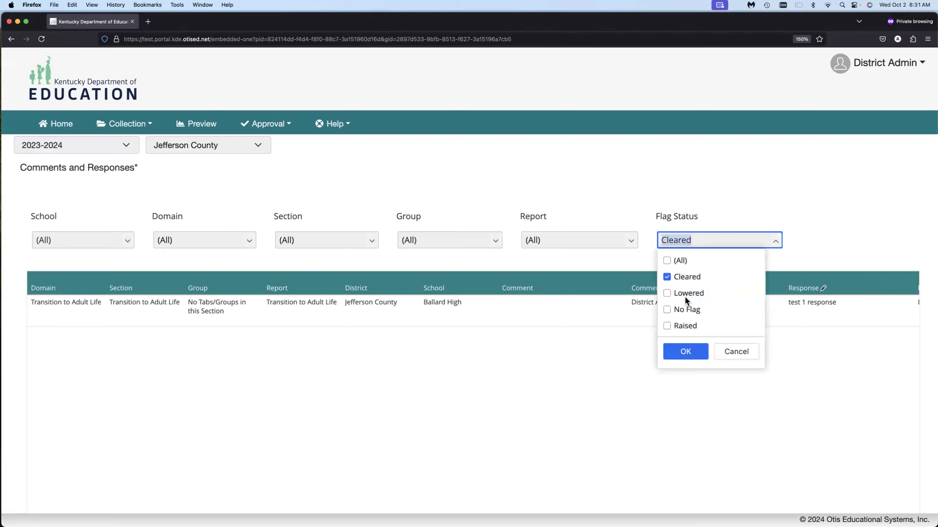
{"action": "left_click", "coordinate": [666, 326]}
{"action": "left_click", "coordinate": [666, 277]}
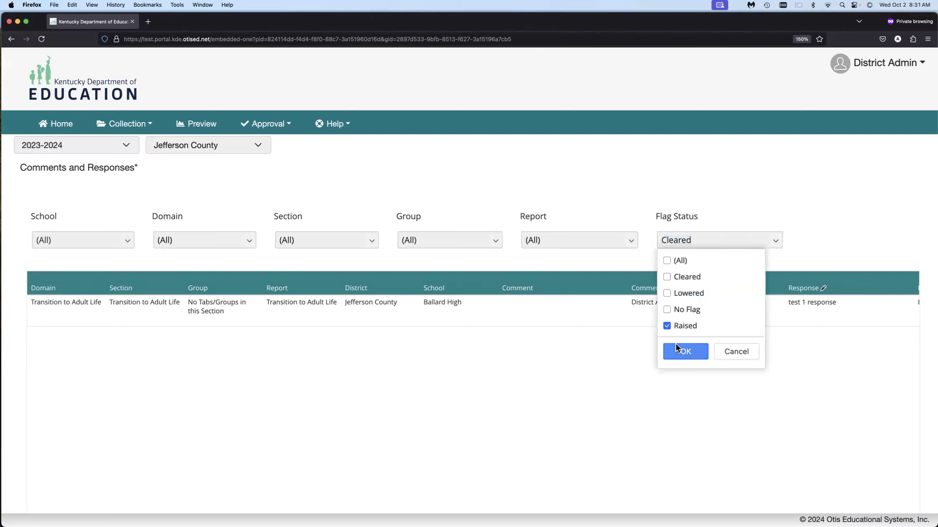
{"action": "left_click", "coordinate": [677, 350]}
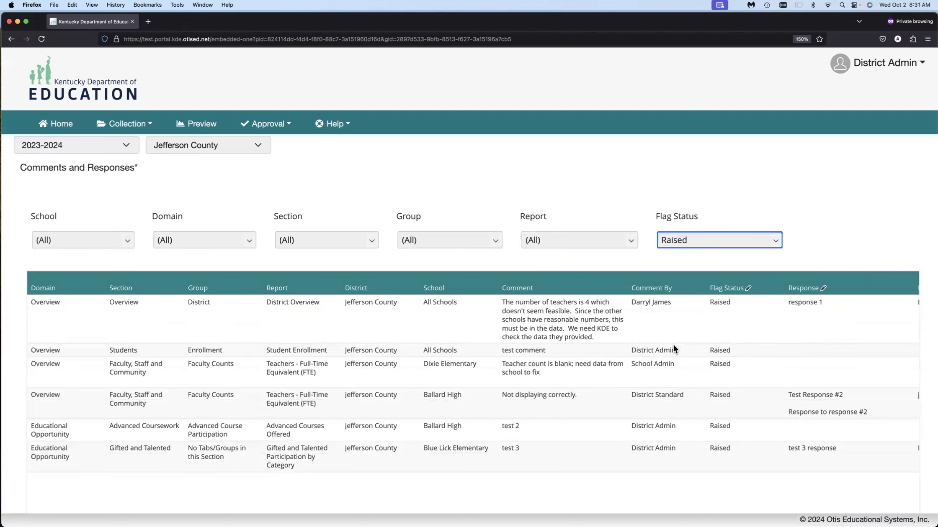
Step: Start a bulk data update of the comments table and enter "response 1" as the response to the Student Enrollment "test comment"
{"action": "scroll", "coordinate": [680, 276], "scroll_direction": "down", "scroll_amount": 1}
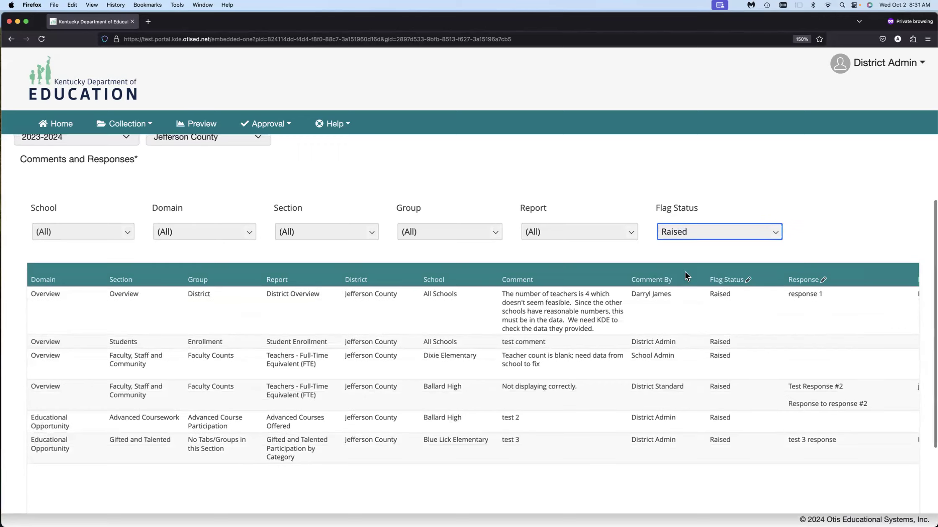
{"action": "left_click", "coordinate": [691, 275]}
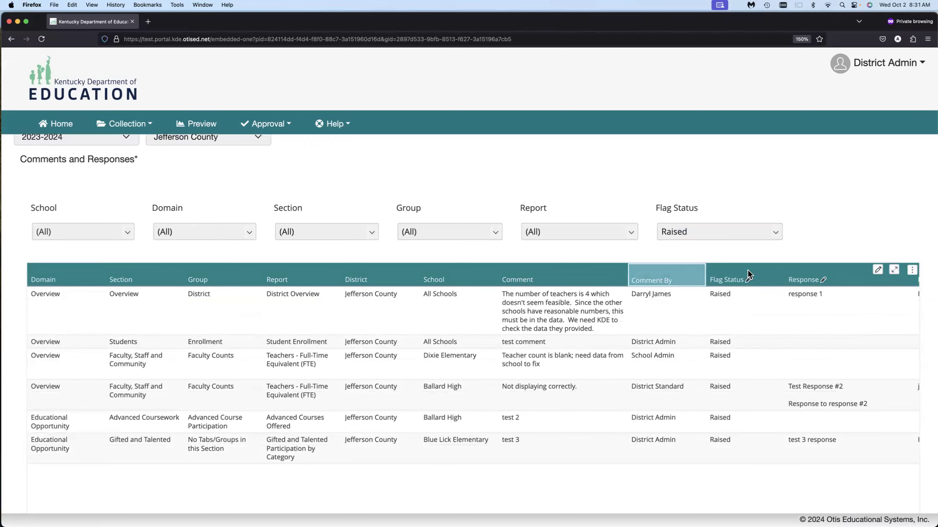
{"action": "left_click", "coordinate": [877, 274]}
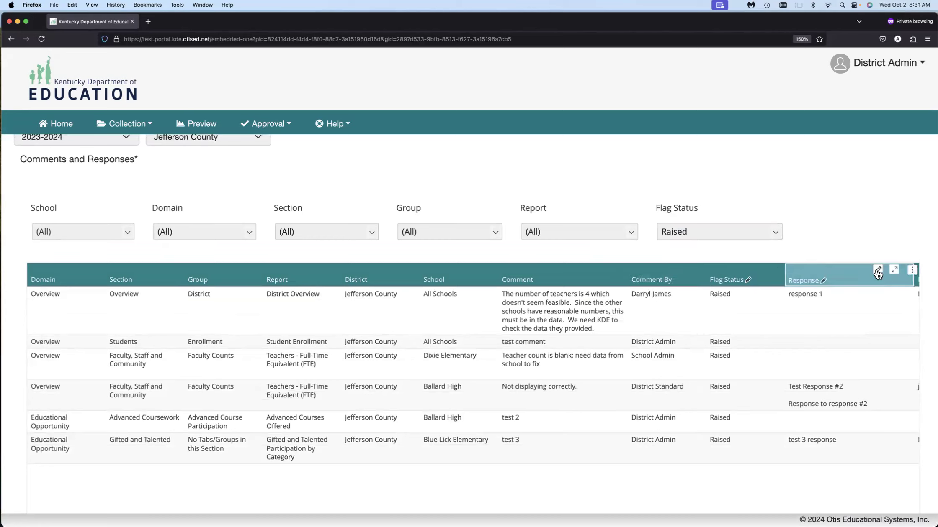
{"action": "left_click", "coordinate": [878, 271]}
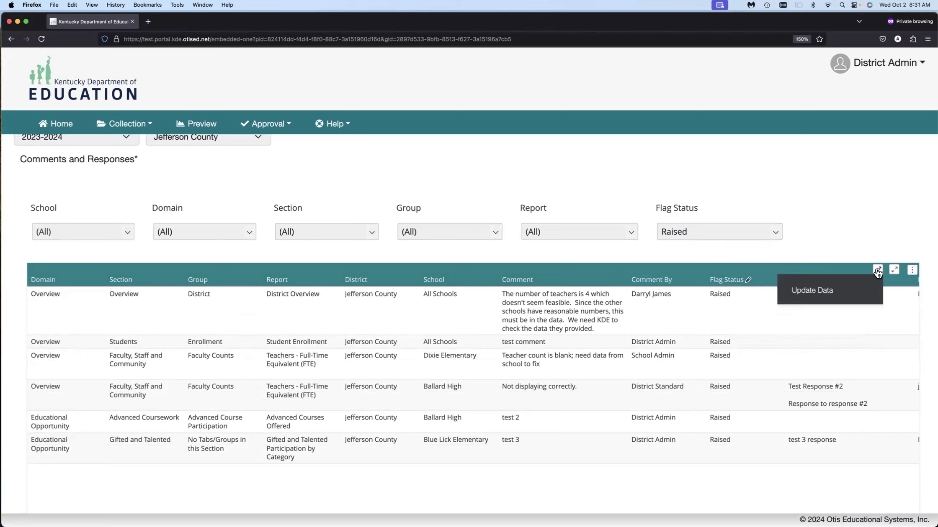
{"action": "left_click", "coordinate": [816, 293]}
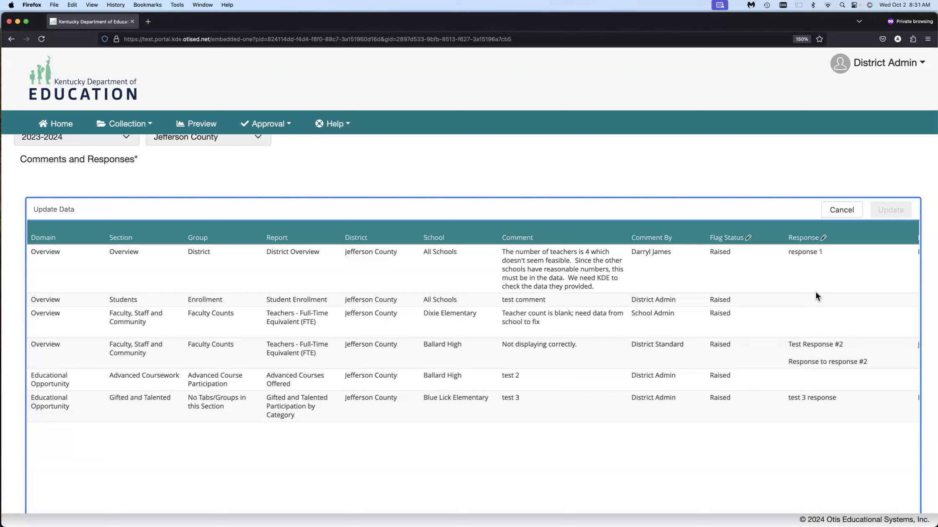
{"action": "left_click", "coordinate": [809, 299]}
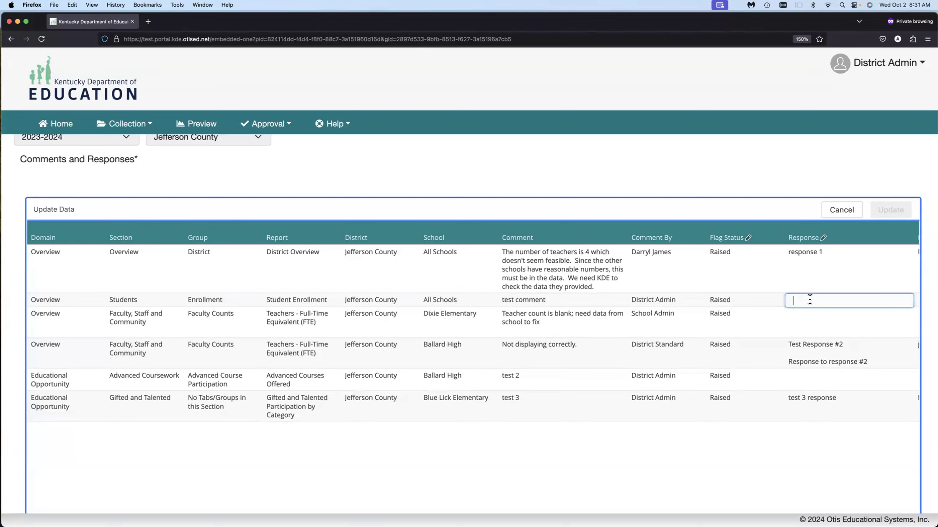
{"action": "type", "text": "response 1"}
{"action": "left_click", "coordinate": [810, 321]}
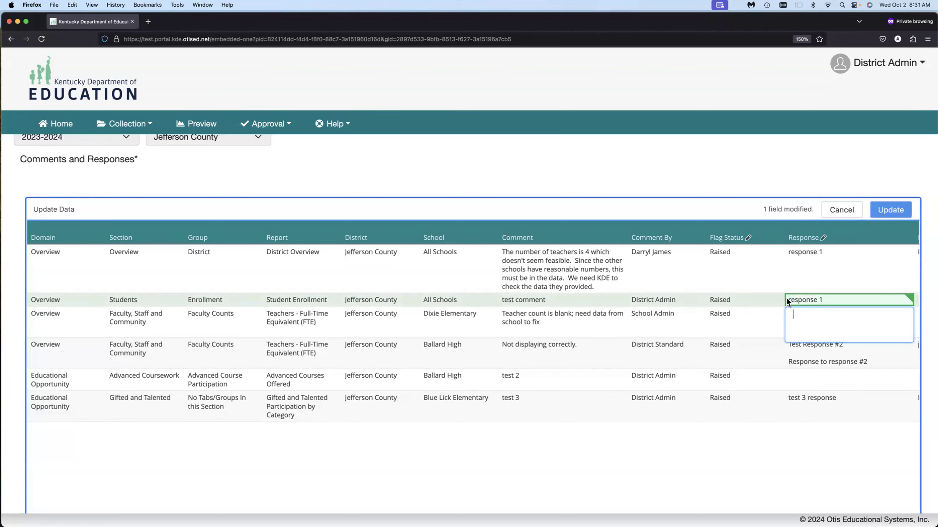
Step: Enter "response 1" for Ballard High's "test 2" comment, set its flag status to Lowered, and save the bulk update
{"action": "left_click", "coordinate": [801, 382]}
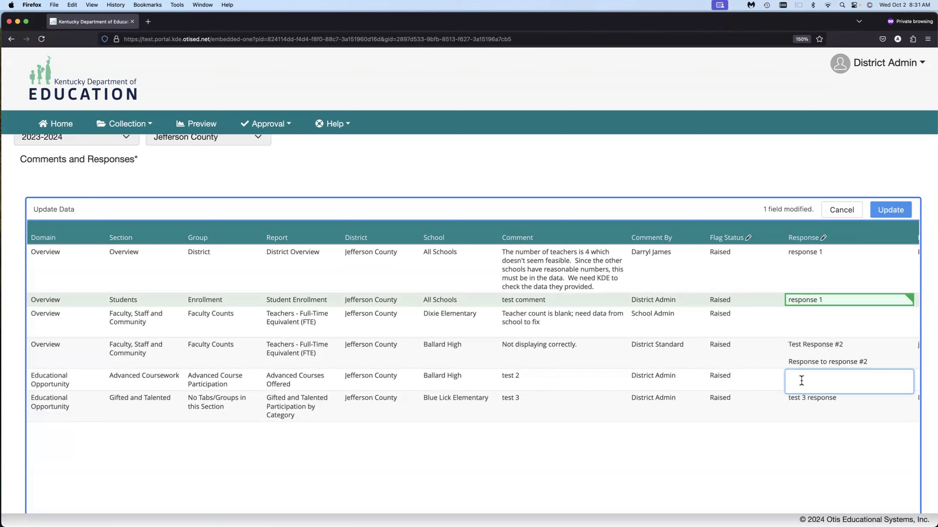
{"action": "type", "text": "response 1"}
{"action": "left_click", "coordinate": [718, 376]}
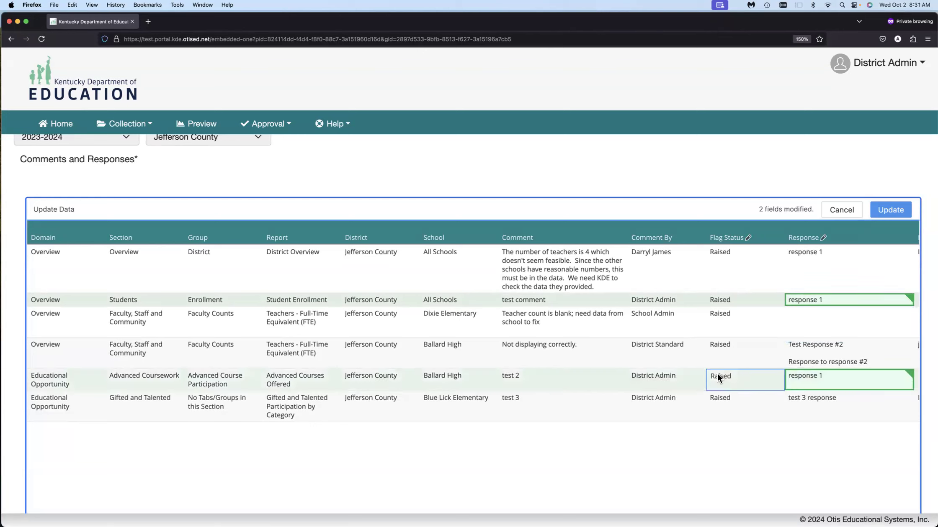
{"action": "left_click", "coordinate": [717, 376]}
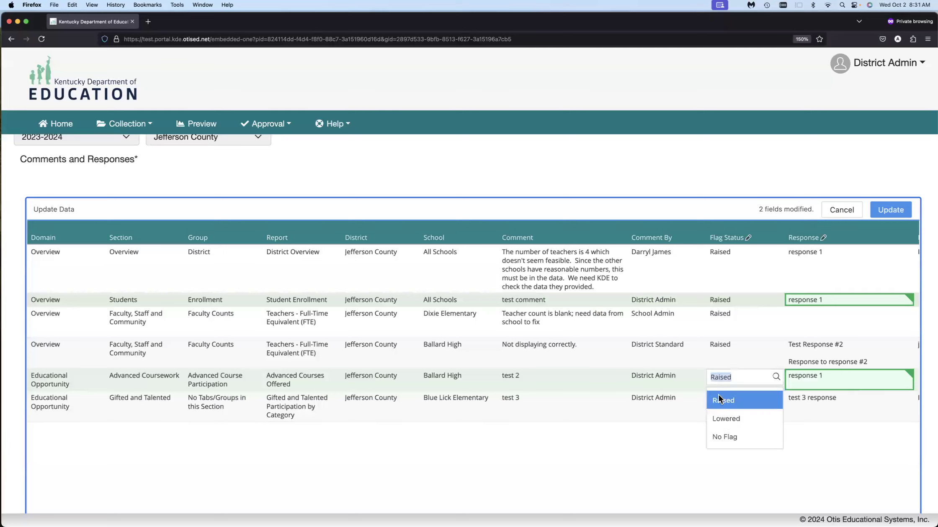
{"action": "left_click", "coordinate": [717, 418]}
{"action": "scroll", "coordinate": [809, 382], "scroll_direction": "right", "scroll_amount": 2}
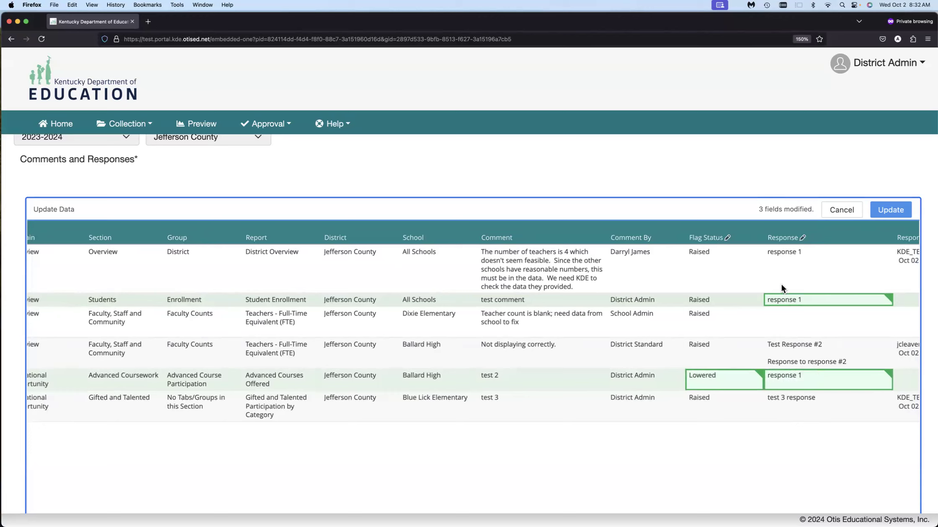
{"action": "left_click", "coordinate": [887, 209]}
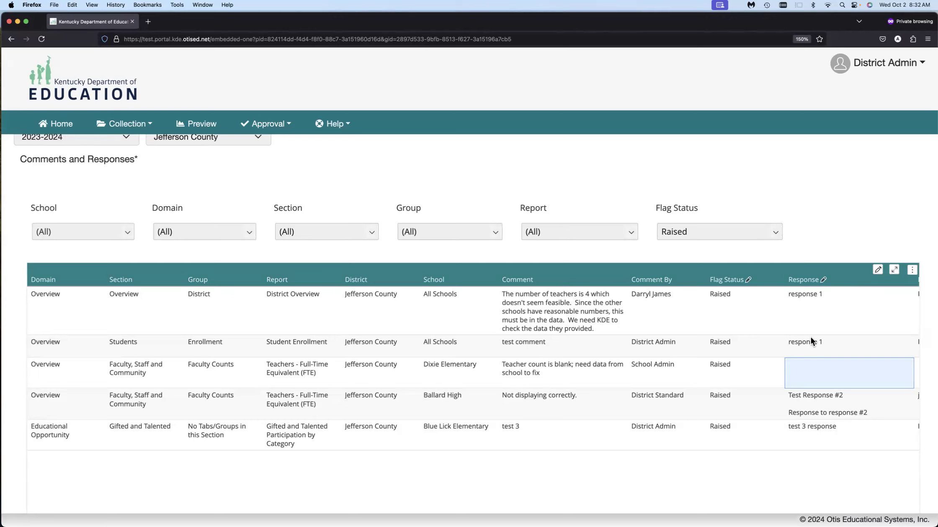
{"action": "scroll", "coordinate": [793, 366], "scroll_direction": "right", "scroll_amount": 3}
{"action": "scroll", "coordinate": [792, 365], "scroll_direction": "left", "scroll_amount": 2}
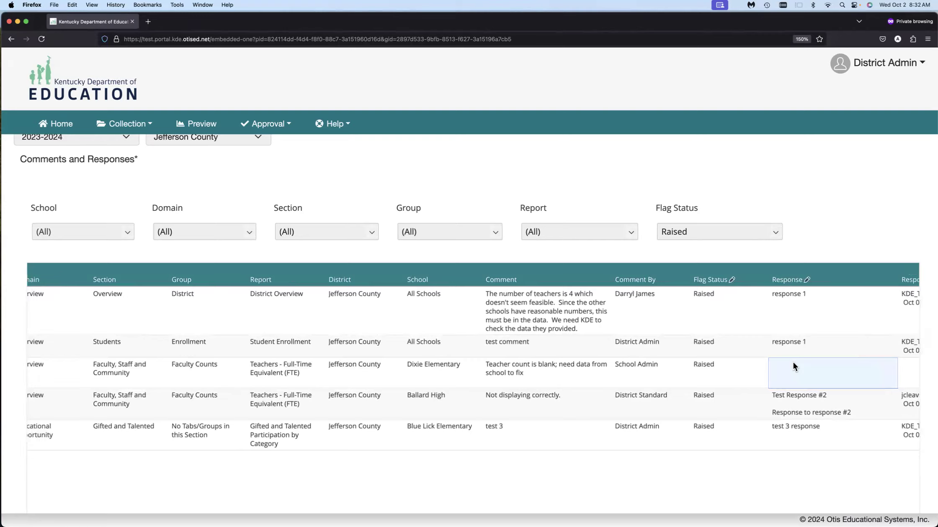
{"action": "scroll", "coordinate": [793, 363], "scroll_direction": "down", "scroll_amount": 2}
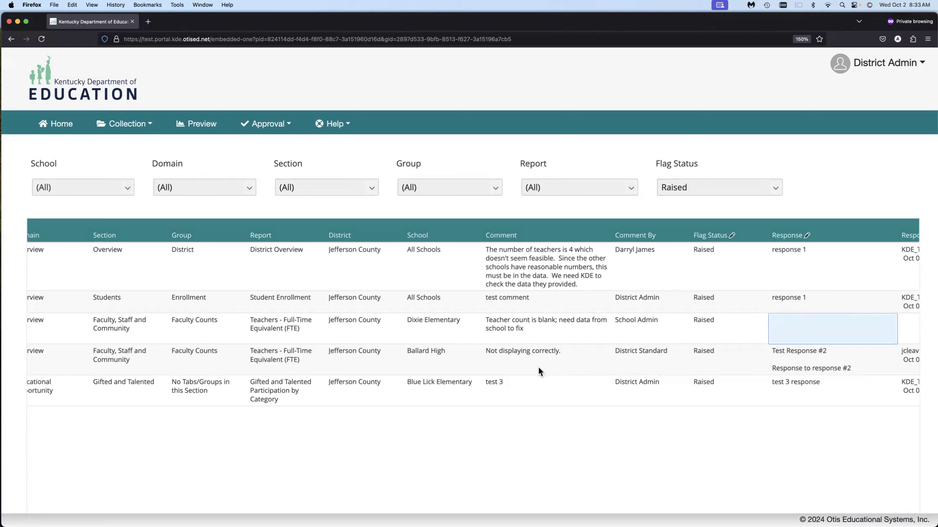
Step: Open the Update Approval Status page and select Alex R. Kennedy Elementary as the school
{"action": "left_click", "coordinate": [255, 125]}
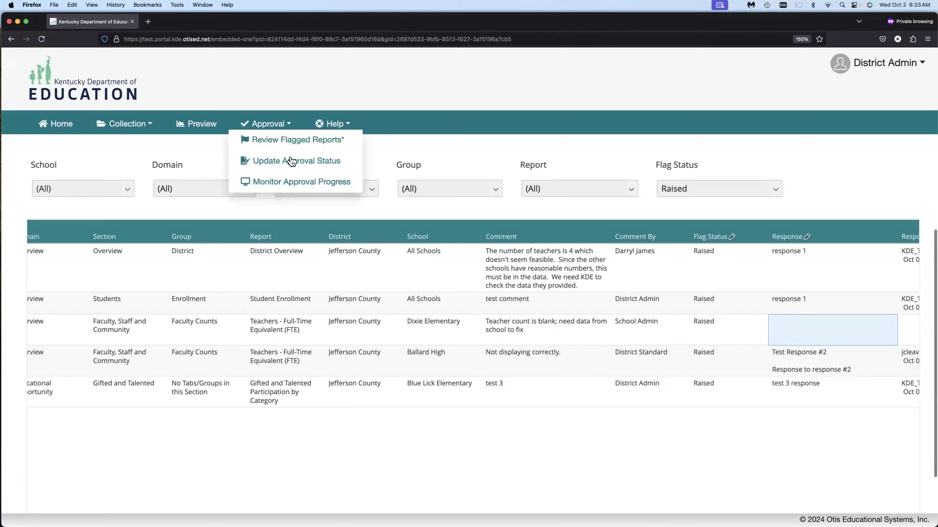
{"action": "left_click", "coordinate": [290, 162]}
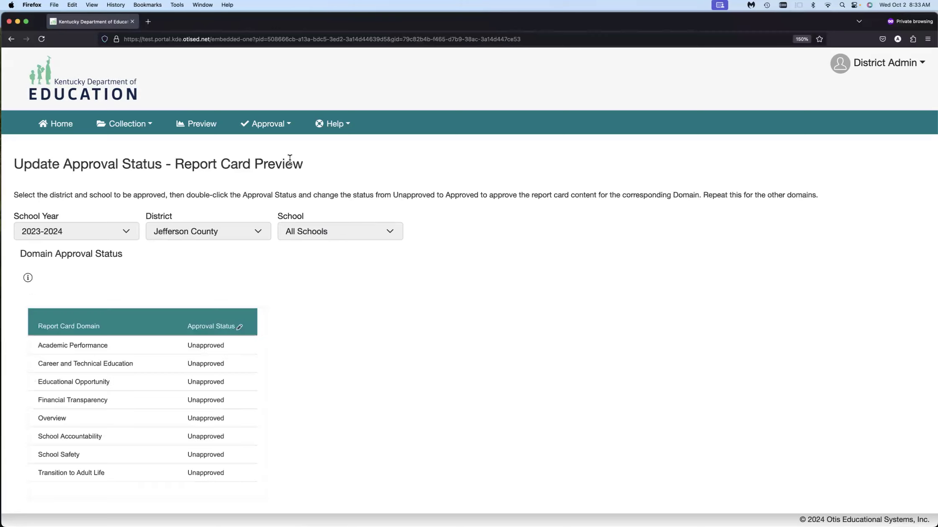
{"action": "left_click", "coordinate": [283, 128]}
{"action": "scroll", "coordinate": [216, 237], "scroll_direction": "down", "scroll_amount": 1}
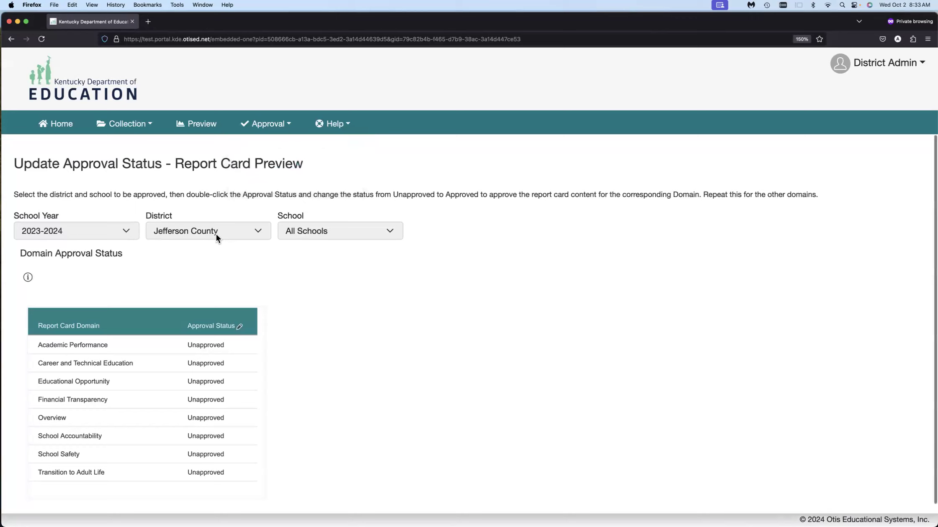
{"action": "left_click", "coordinate": [331, 233]}
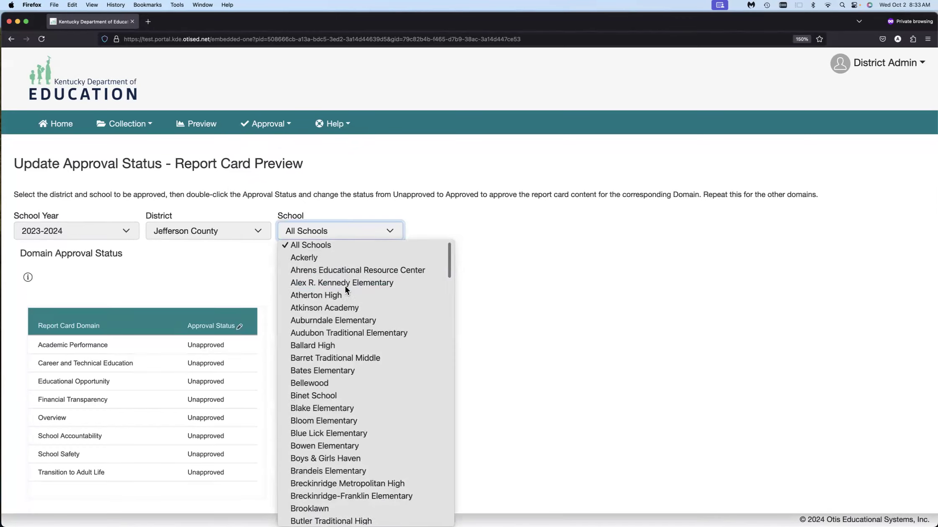
{"action": "left_click", "coordinate": [345, 285]}
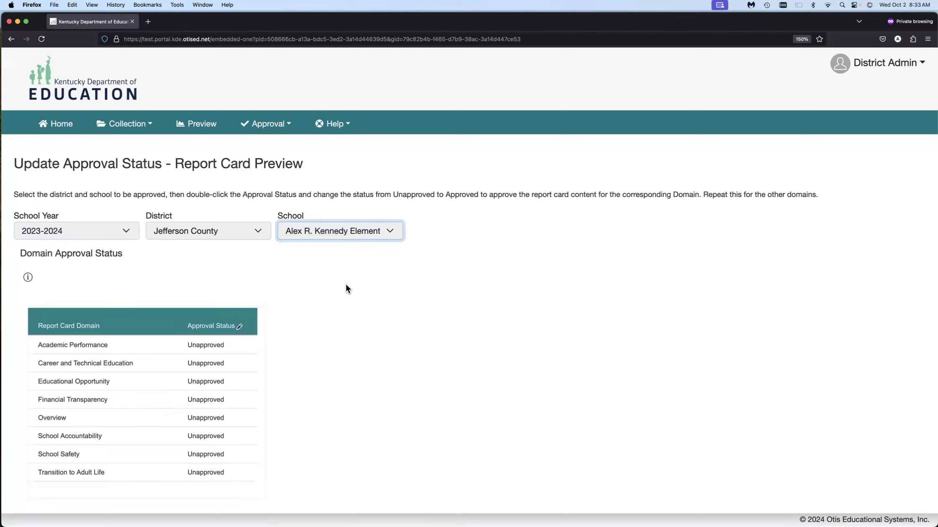
Step: Set the Academic Performance domain's approval status to Approved and save it
{"action": "scroll", "coordinate": [346, 284], "scroll_direction": "down", "scroll_amount": 1}
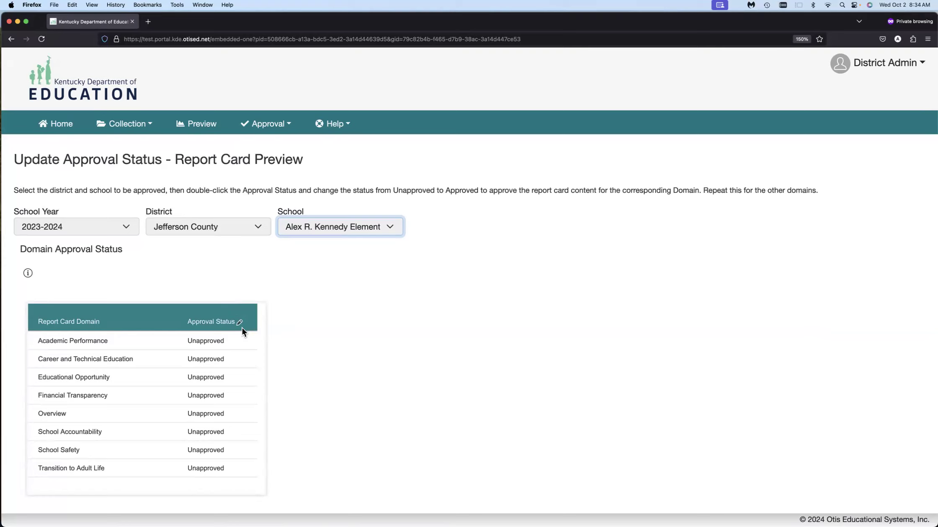
{"action": "double_click", "coordinate": [206, 342]}
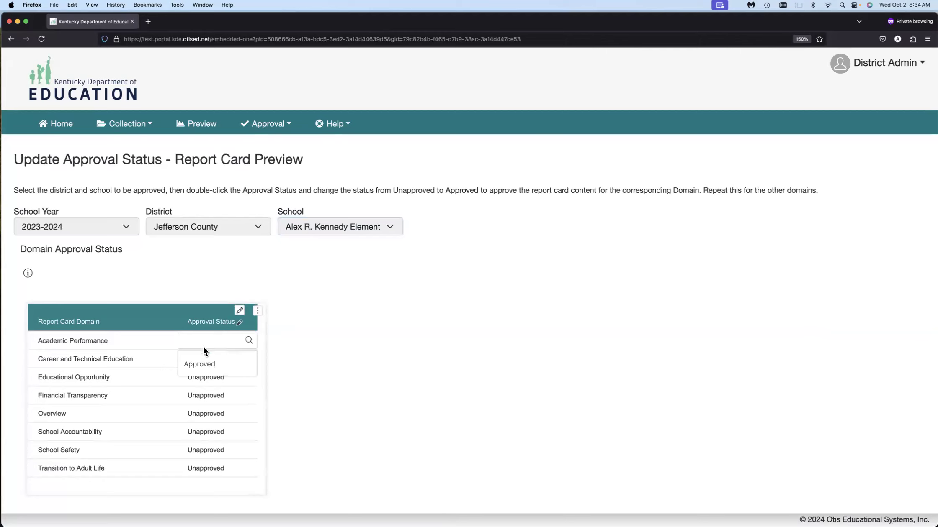
{"action": "left_click", "coordinate": [201, 364]}
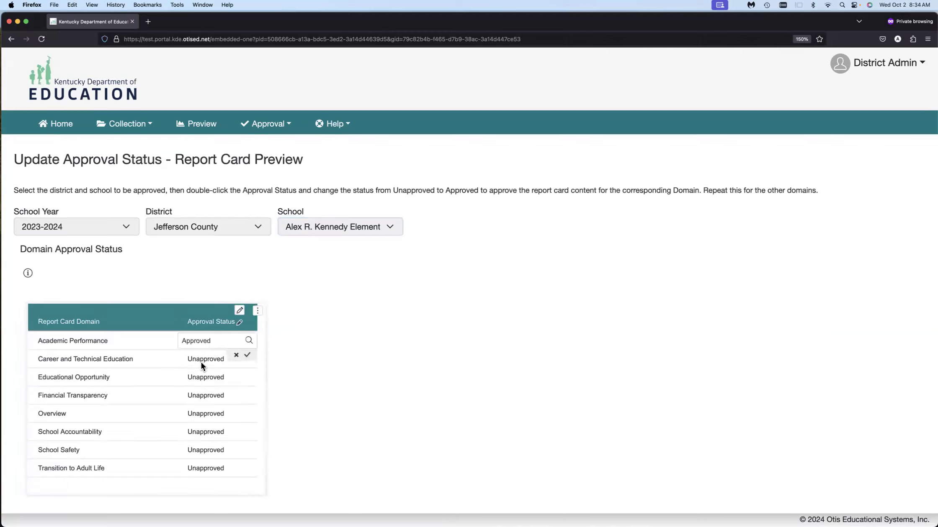
{"action": "left_click", "coordinate": [248, 356]}
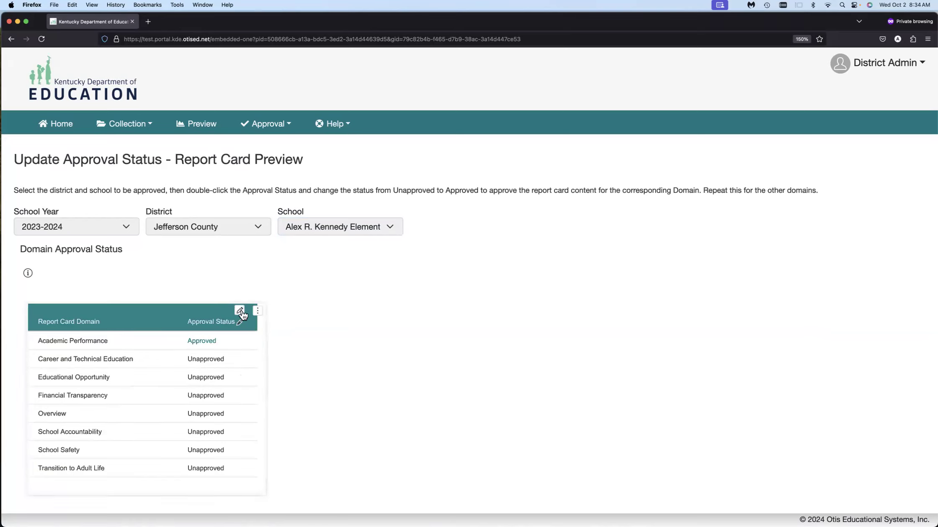
Step: Set the School Accountability and School Safety domains to Approved in one bulk update and save it
{"action": "left_click", "coordinate": [176, 330]}
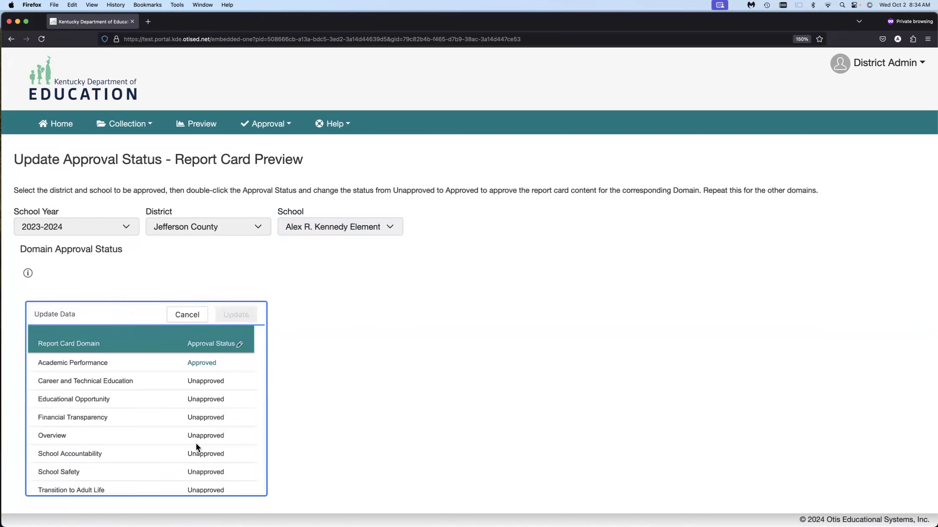
{"action": "double_click", "coordinate": [201, 456]}
{"action": "left_click", "coordinate": [203, 477]}
{"action": "double_click", "coordinate": [203, 469]}
{"action": "left_click", "coordinate": [204, 452]}
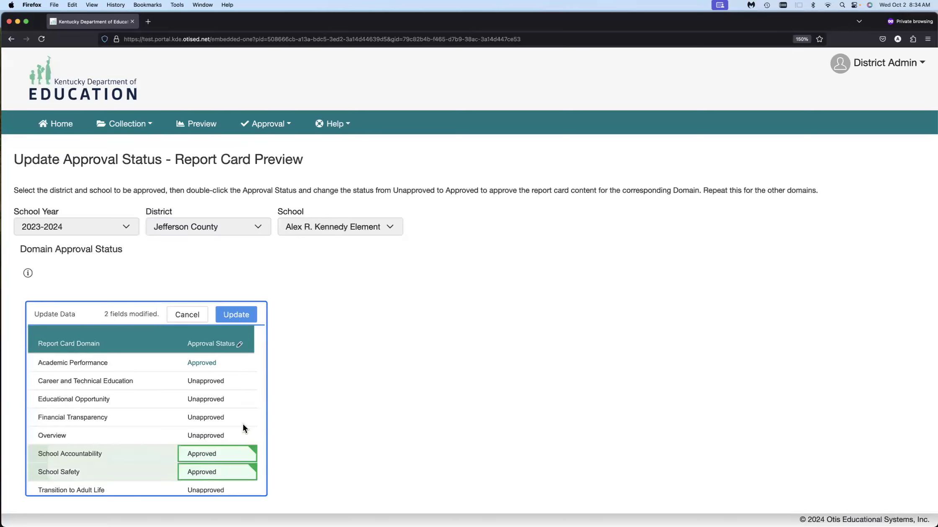
{"action": "left_click", "coordinate": [237, 314]}
{"action": "left_click", "coordinate": [167, 468]}
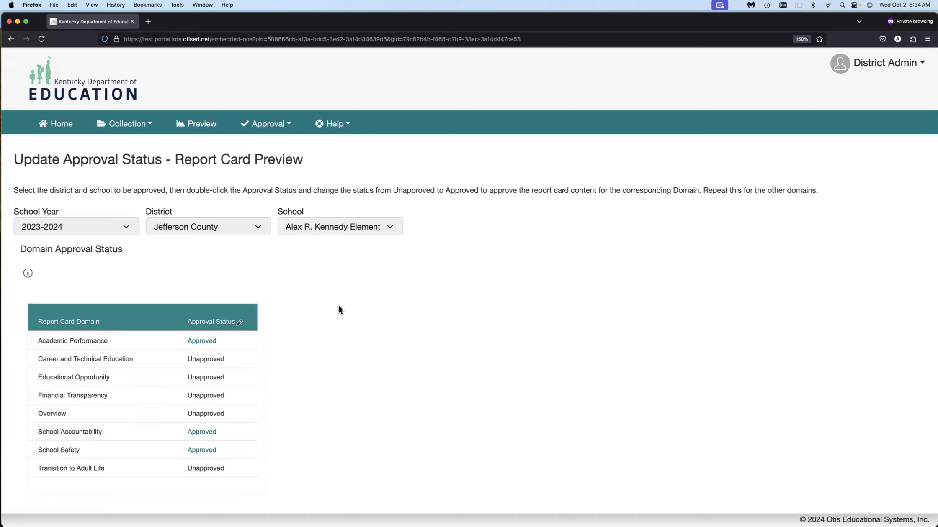
Step: Open the Monitor Approval Progress page and check the domain approval statuses of Alex R. Kennedy Elementary
{"action": "left_click", "coordinate": [292, 122]}
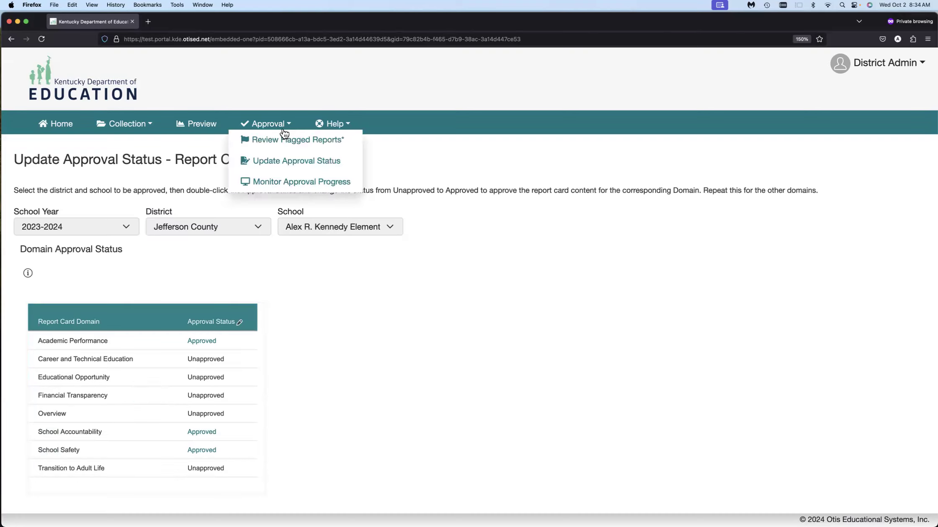
{"action": "left_click", "coordinate": [300, 183]}
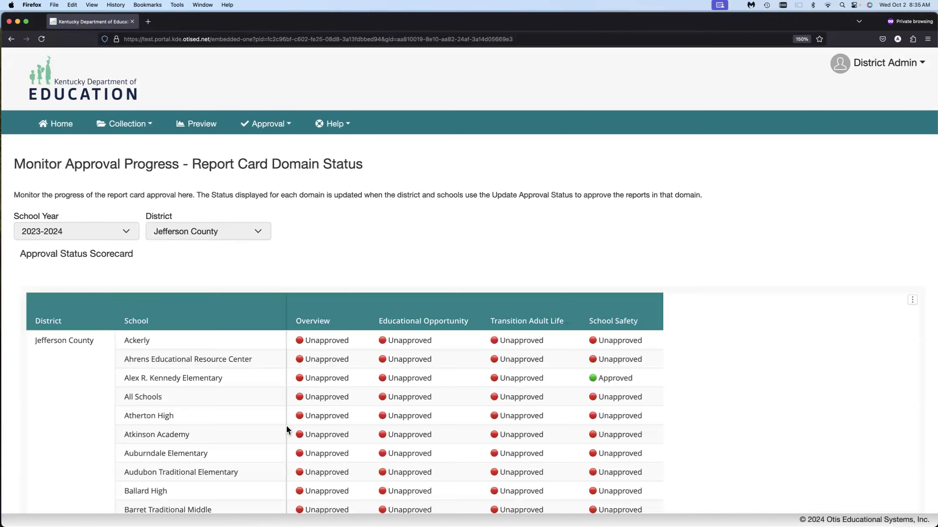
{"action": "scroll", "coordinate": [213, 414], "scroll_direction": "down", "scroll_amount": 1}
{"action": "scroll", "coordinate": [213, 414], "scroll_direction": "up", "scroll_amount": 1}
{"action": "left_click", "coordinate": [183, 378]}
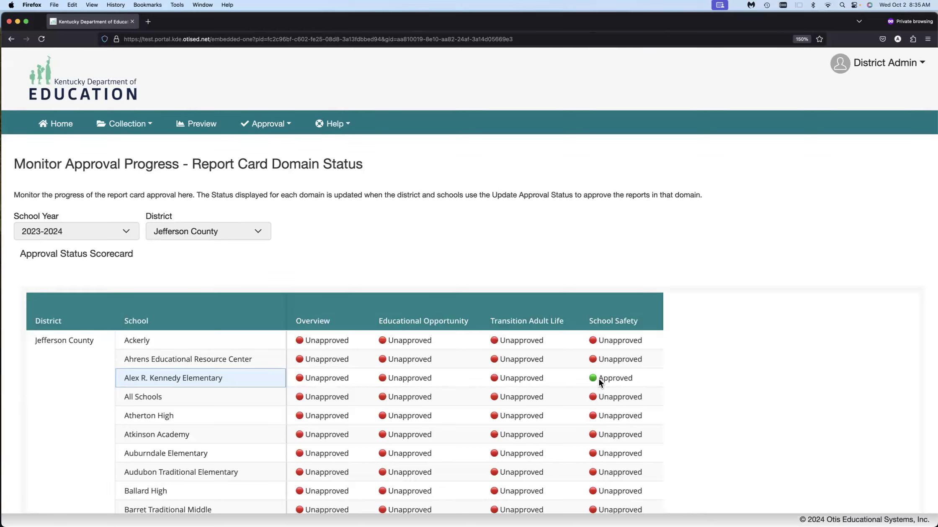
Step: View Atkinson Academy's domain statuses on the Update Approval Status page and return to the Monitor Approval Progress page
{"action": "left_click", "coordinate": [287, 124]}
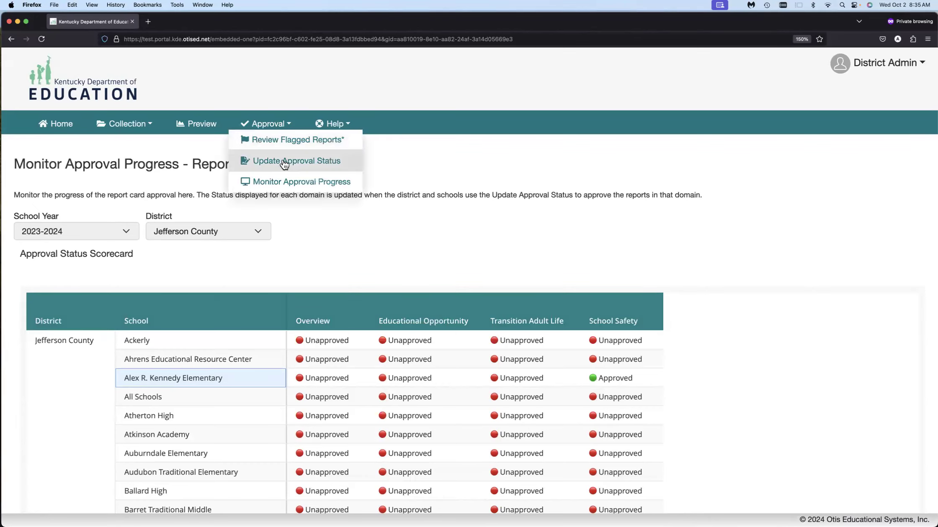
{"action": "left_click", "coordinate": [283, 161]}
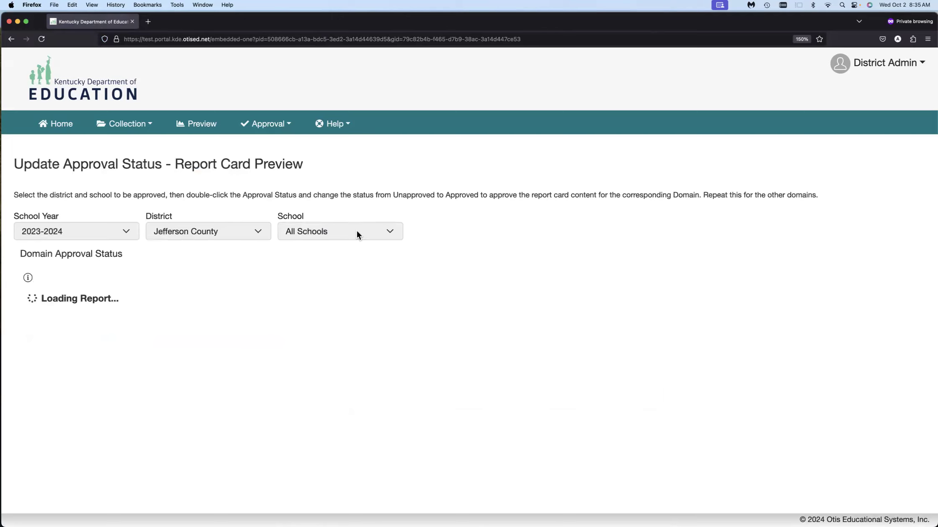
{"action": "left_click", "coordinate": [365, 231]}
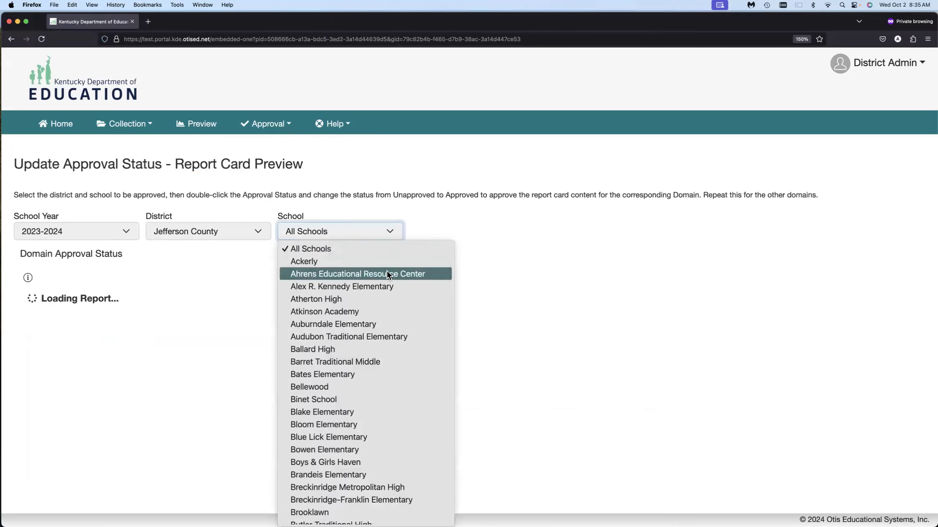
{"action": "left_click", "coordinate": [385, 311]}
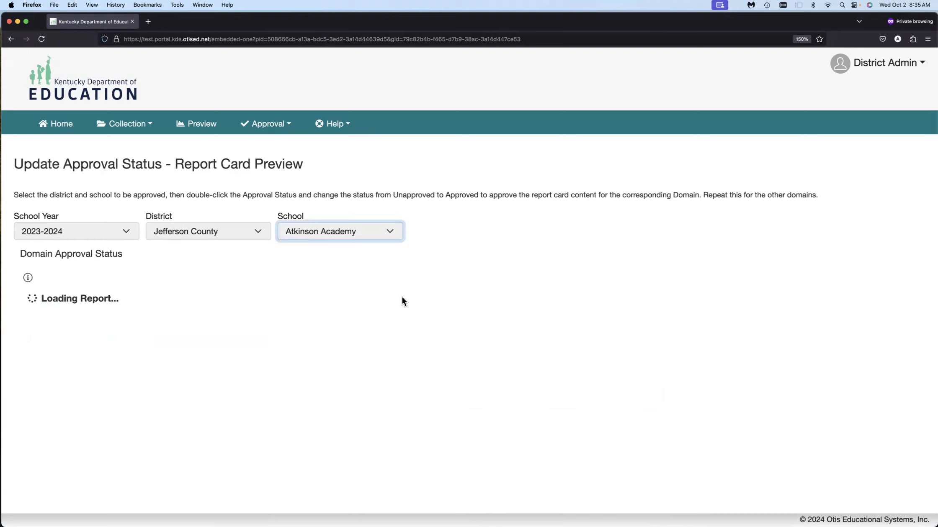
{"action": "left_click", "coordinate": [273, 125]}
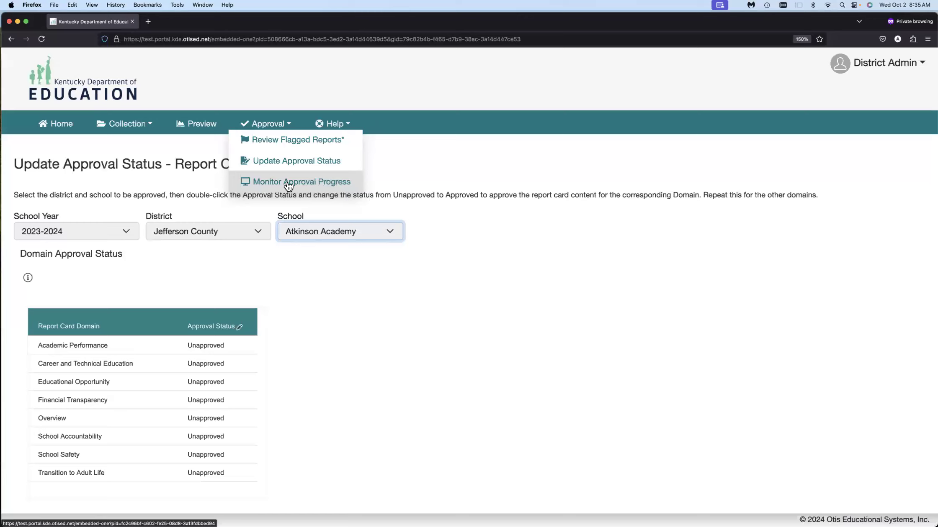
{"action": "left_click", "coordinate": [288, 184]}
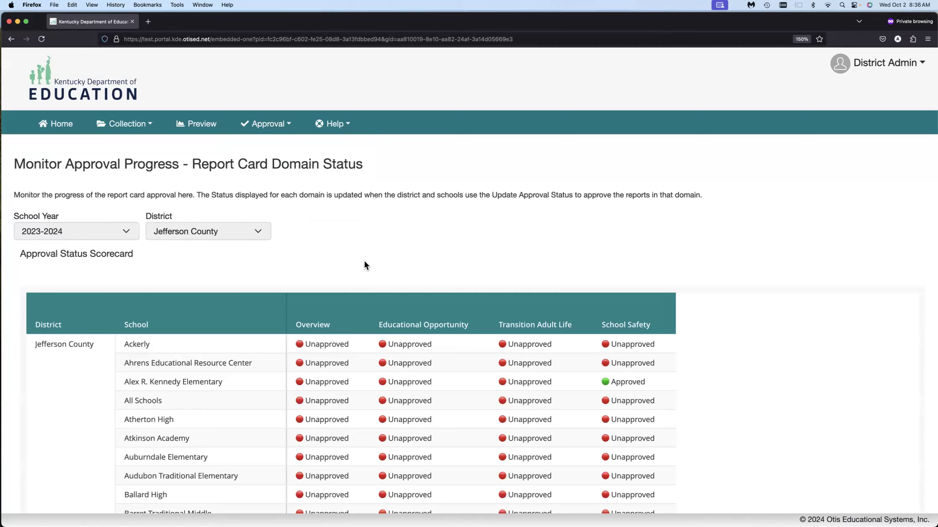
Step: Look through the list of available user guides and open the Contact Us help page
{"action": "left_click", "coordinate": [336, 123]}
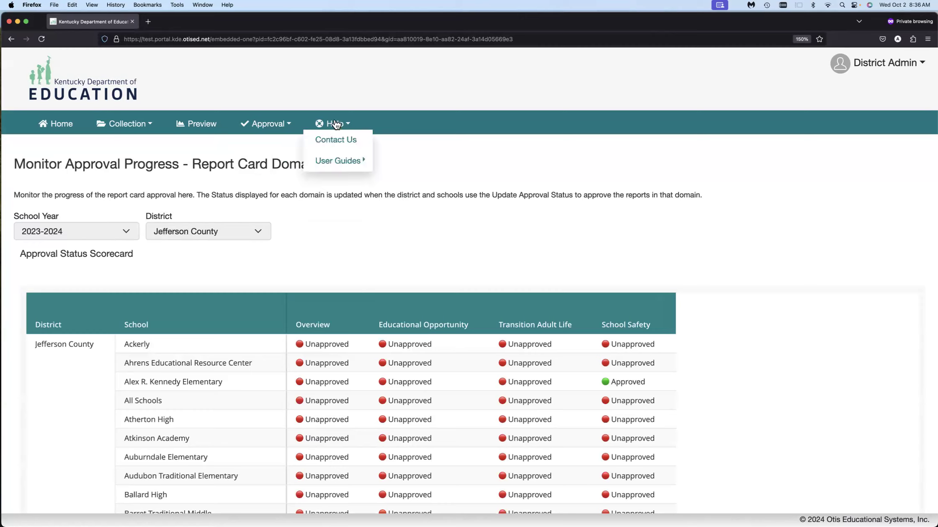
{"action": "left_click", "coordinate": [350, 165]}
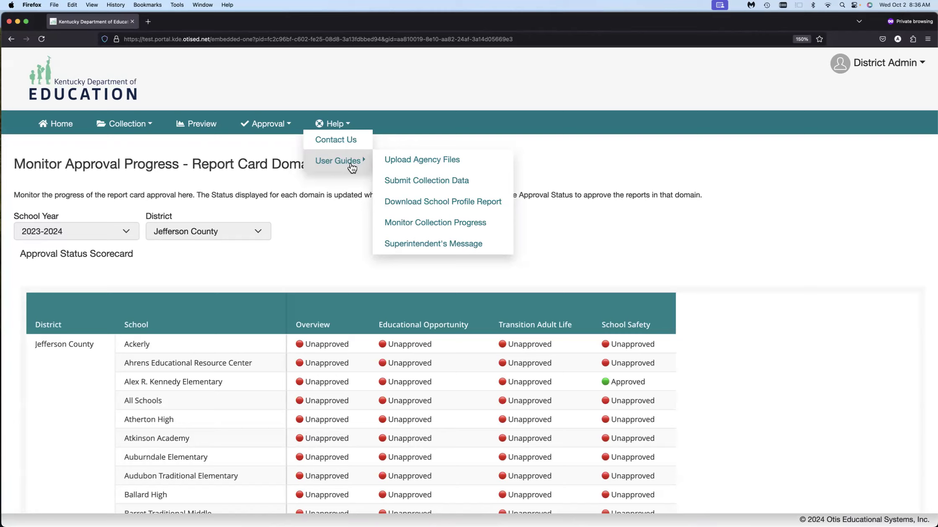
{"action": "left_click", "coordinate": [341, 140]}
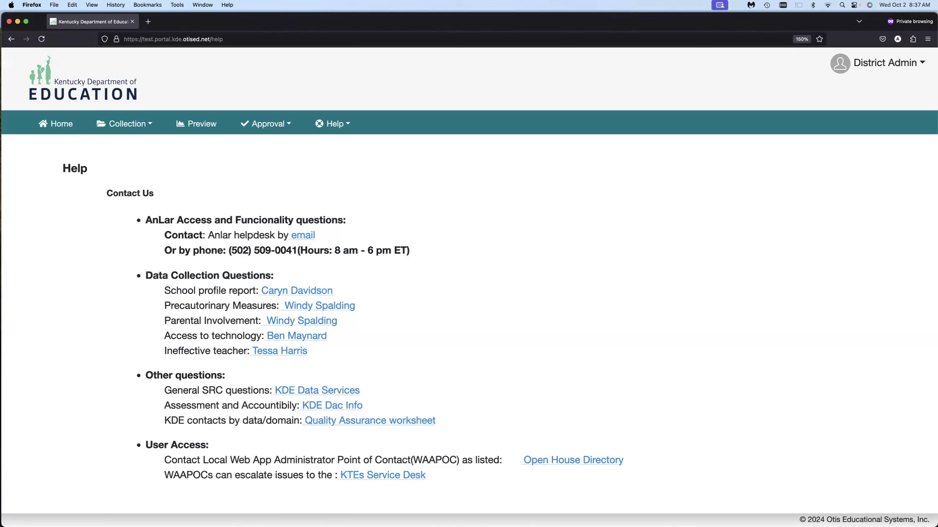
Step: Open the Superintendent's Message collection page and check the help options for user guides
{"action": "left_click", "coordinate": [130, 125]}
{"action": "left_click", "coordinate": [128, 203]}
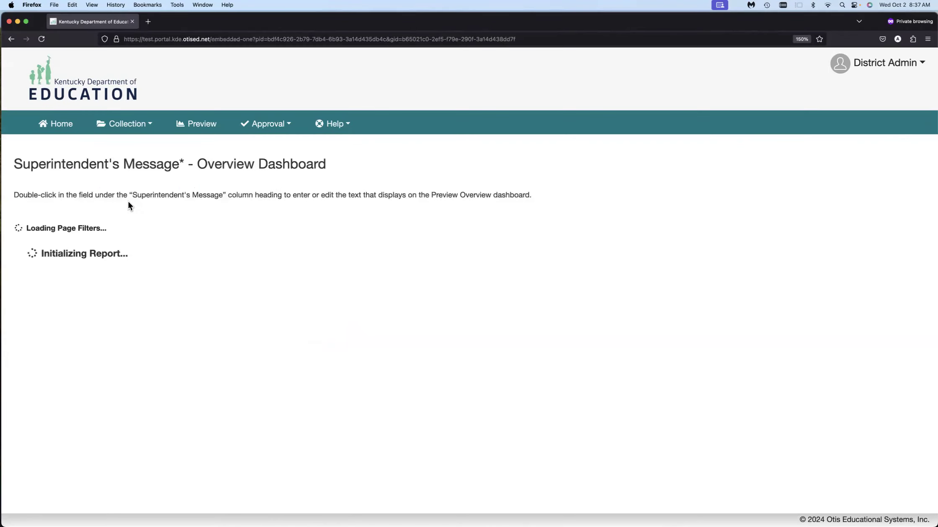
{"action": "left_click", "coordinate": [337, 131]}
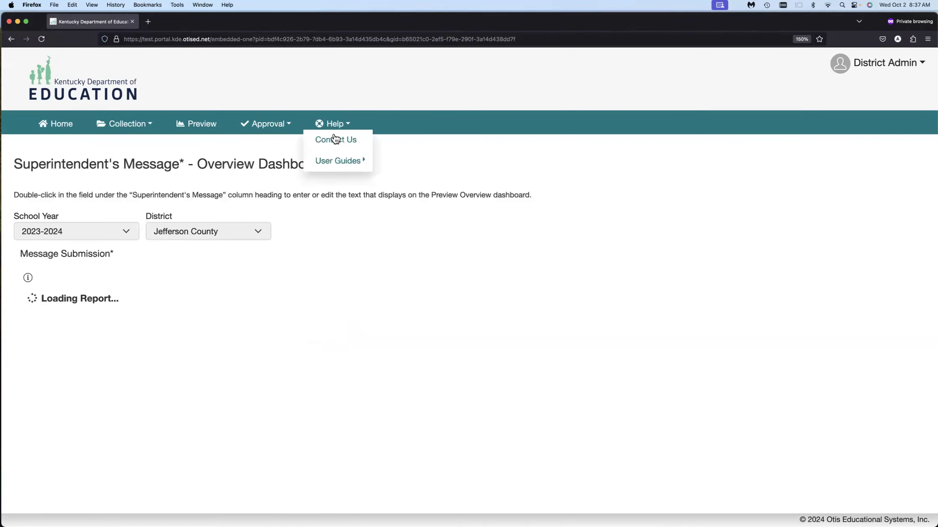
{"action": "mouse_move", "coordinate": [342, 166]}
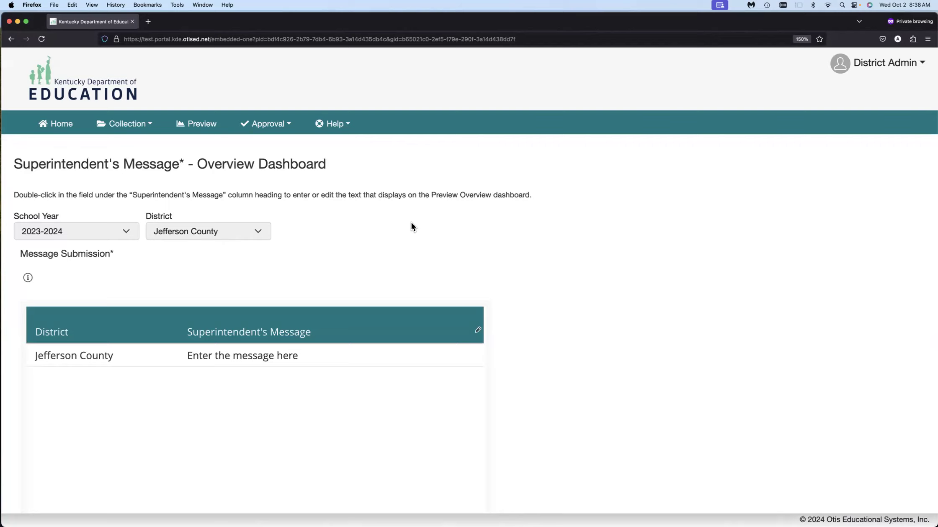
Step: Open the Quality Assurance worksheet from the Contact Us help page, view it and return to the portal
{"action": "left_click", "coordinate": [332, 123]}
{"action": "left_click", "coordinate": [341, 139]}
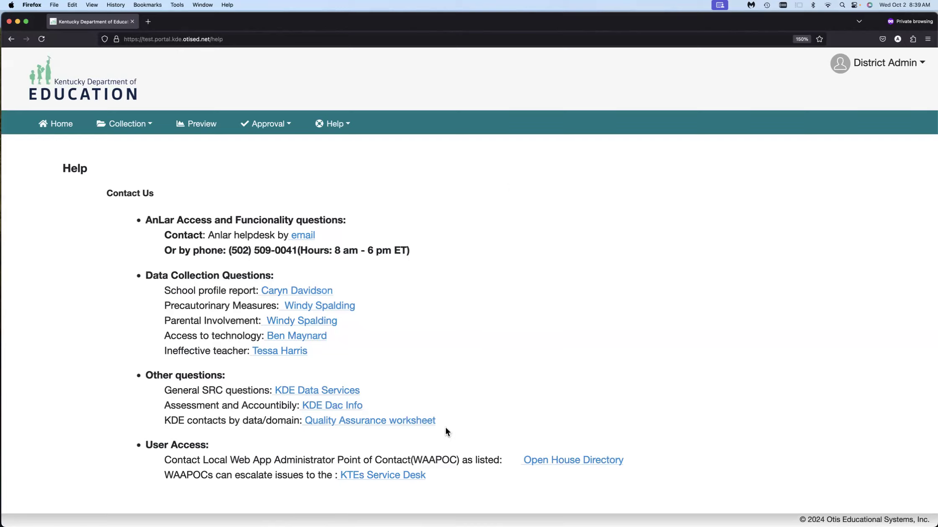
{"action": "left_click", "coordinate": [418, 422]}
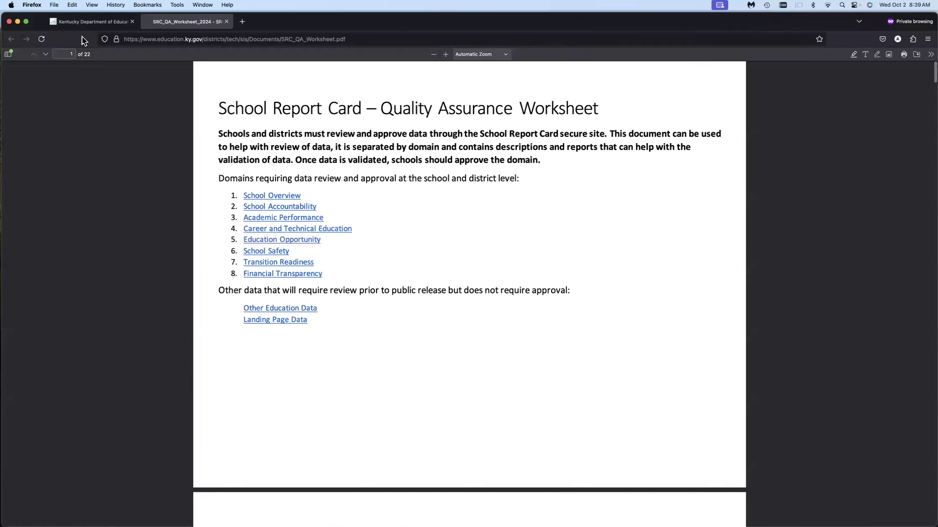
{"action": "left_click", "coordinate": [107, 20]}
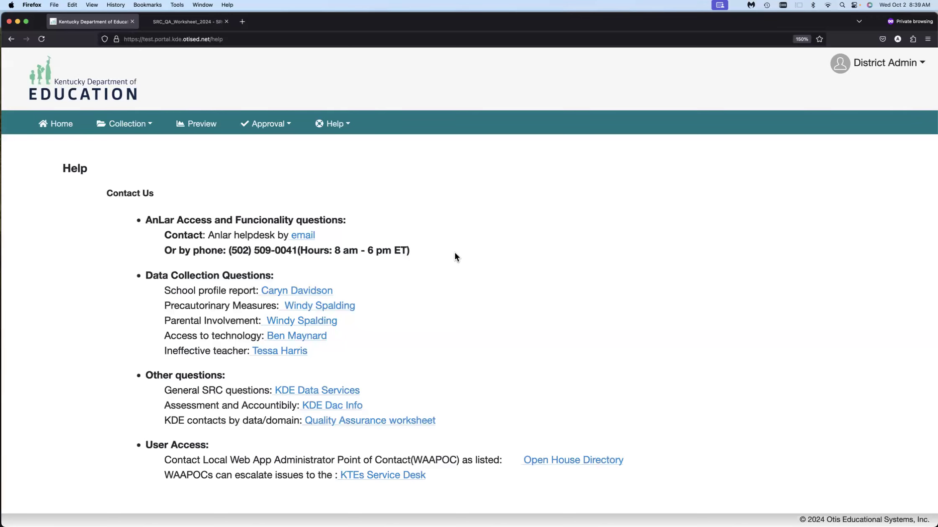
Step: Open the portal's home page and read the timeline and the highlighted deadline for data entry and approvals
{"action": "left_click", "coordinate": [57, 126]}
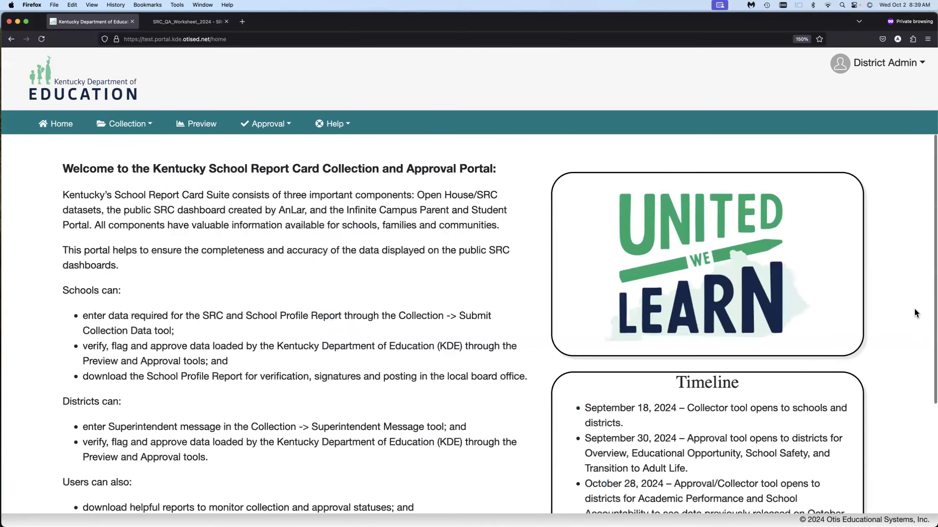
{"action": "scroll", "coordinate": [905, 306], "scroll_direction": "down", "scroll_amount": 1}
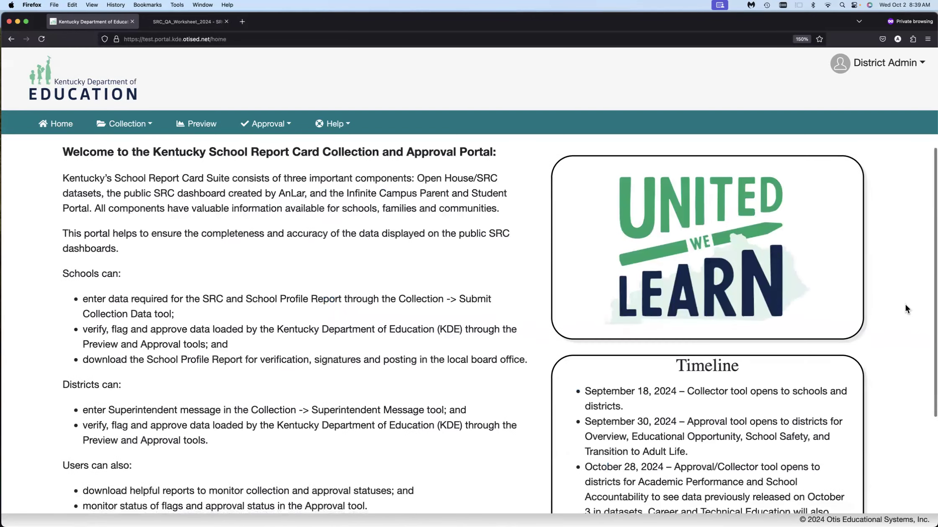
{"action": "scroll", "coordinate": [905, 305], "scroll_direction": "down", "scroll_amount": 1}
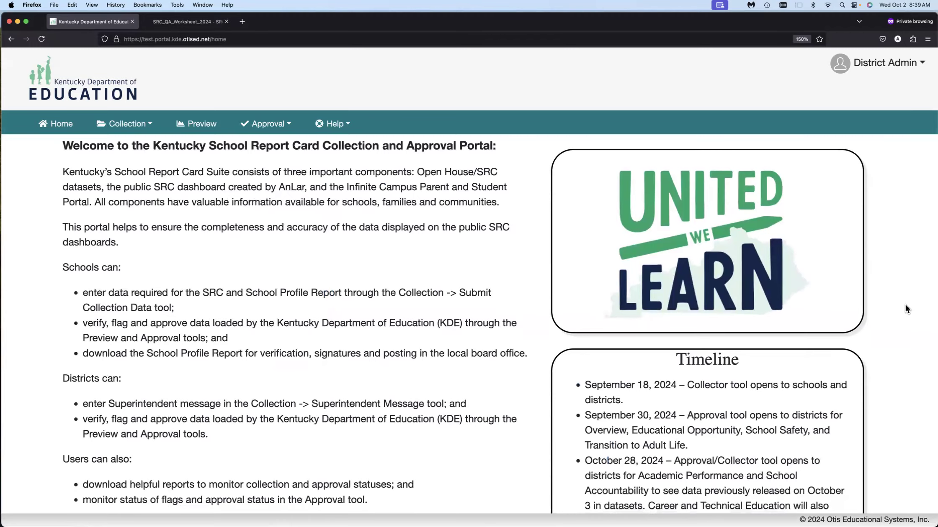
{"action": "scroll", "coordinate": [905, 309], "scroll_direction": "down", "scroll_amount": 5}
{"action": "scroll", "coordinate": [905, 305], "scroll_direction": "down", "scroll_amount": 2}
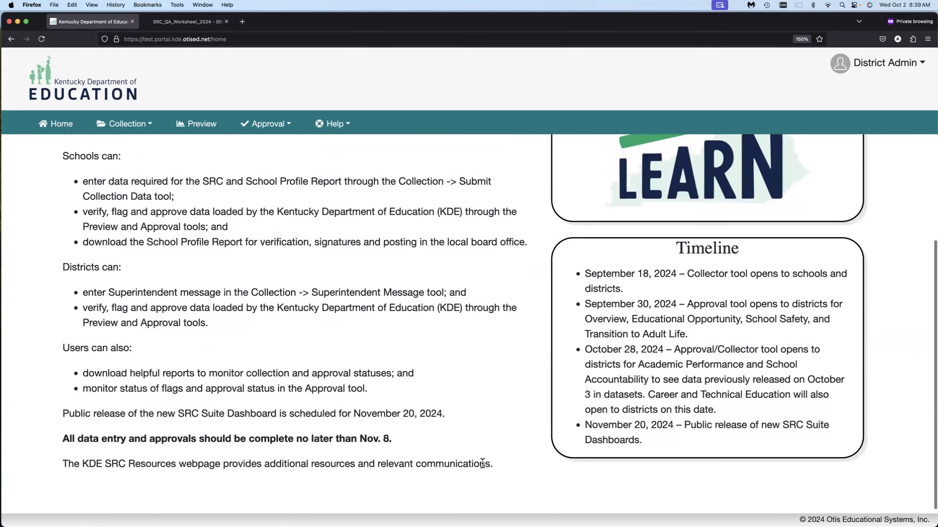
{"action": "left_click_drag", "start_coordinate": [395, 440], "coordinate": [57, 441]}
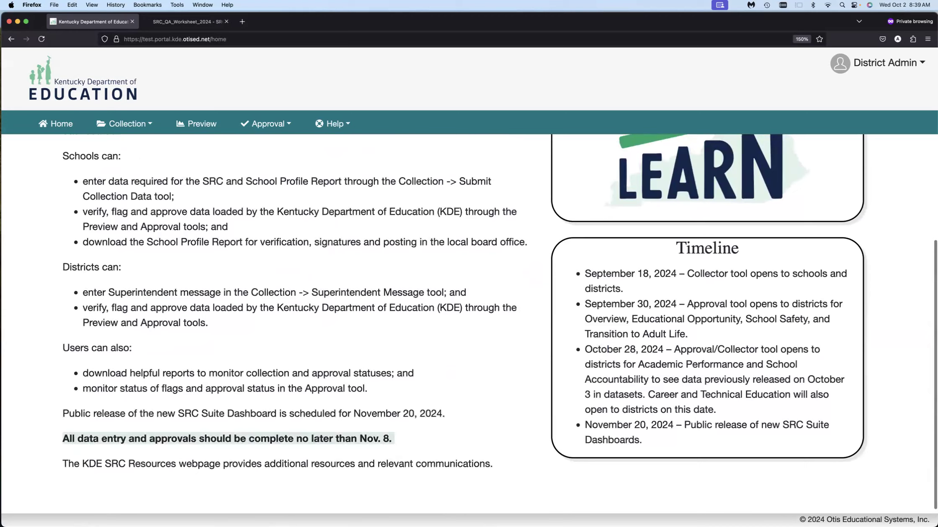
{"action": "left_click", "coordinate": [20, 325]}
{"action": "mouse_move", "coordinate": [51, 421]}
{"action": "left_mouse_down"}
{"action": "mouse_move", "coordinate": [239, 453]}
{"action": "mouse_move", "coordinate": [413, 456]}
{"action": "left_mouse_up"}
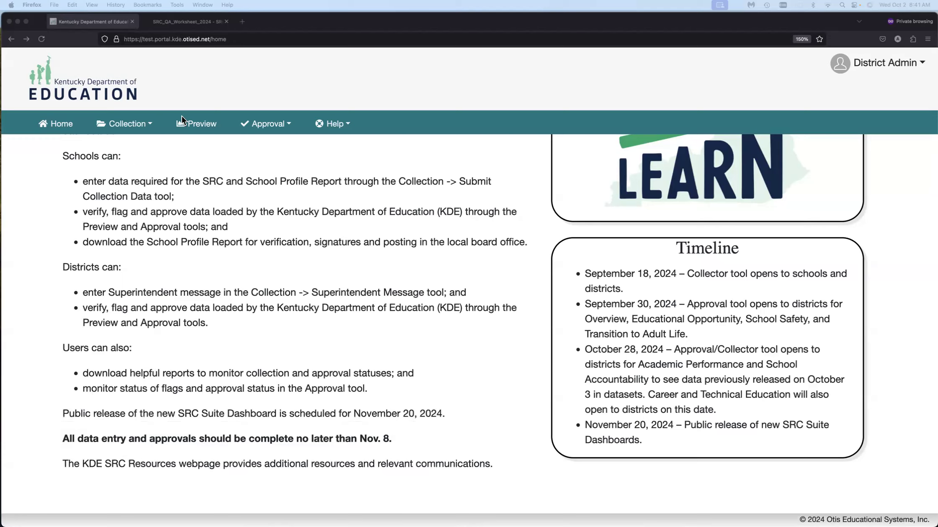
Step: Preview the Career and Technical Education domain and its Perkins Report, and return to the Overview preview
{"action": "left_click", "coordinate": [203, 124]}
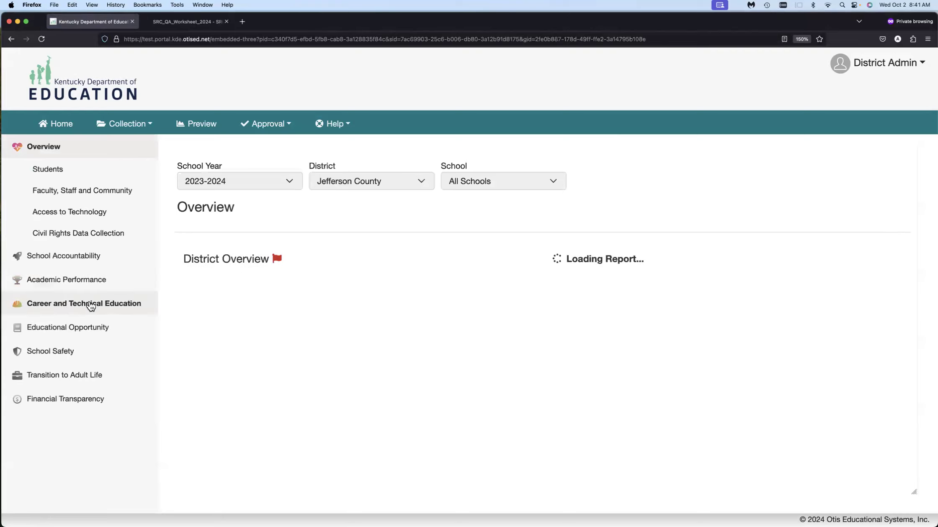
{"action": "left_click", "coordinate": [146, 306]}
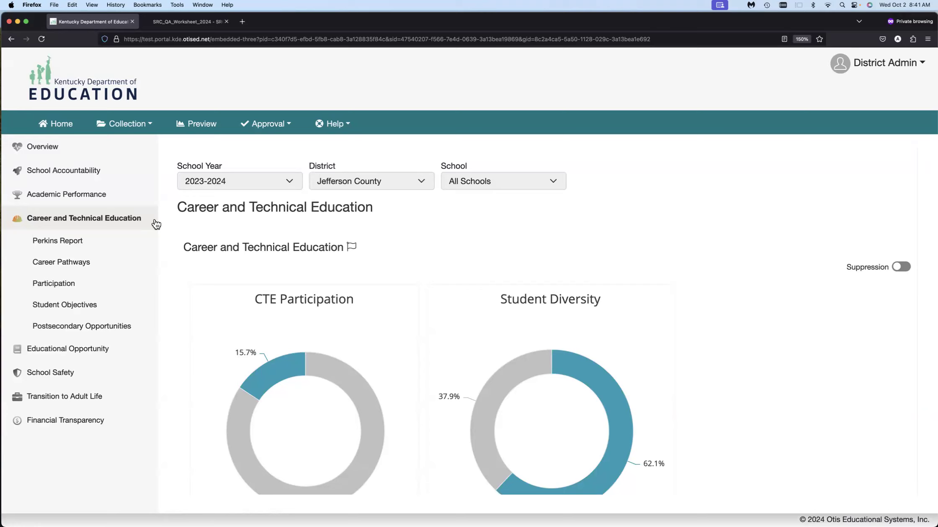
{"action": "scroll", "coordinate": [164, 237], "scroll_direction": "down", "scroll_amount": 1}
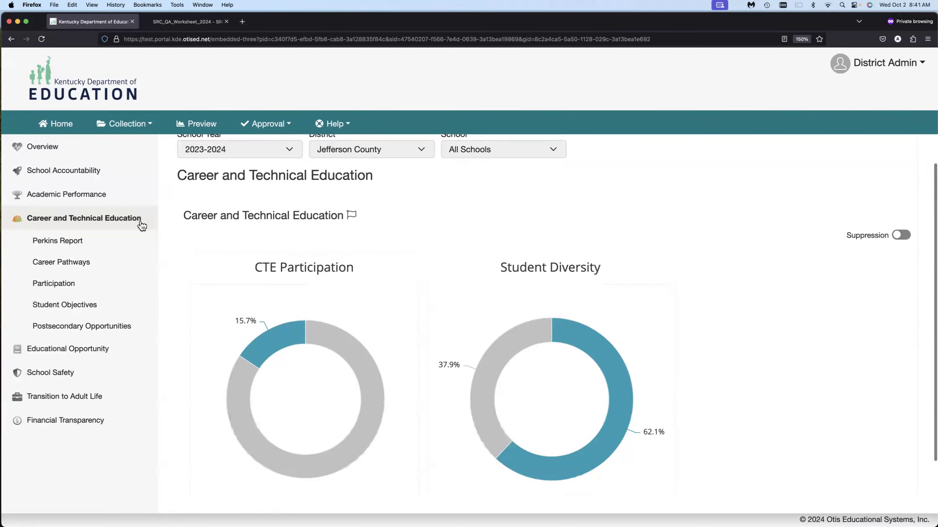
{"action": "left_click", "coordinate": [50, 243]}
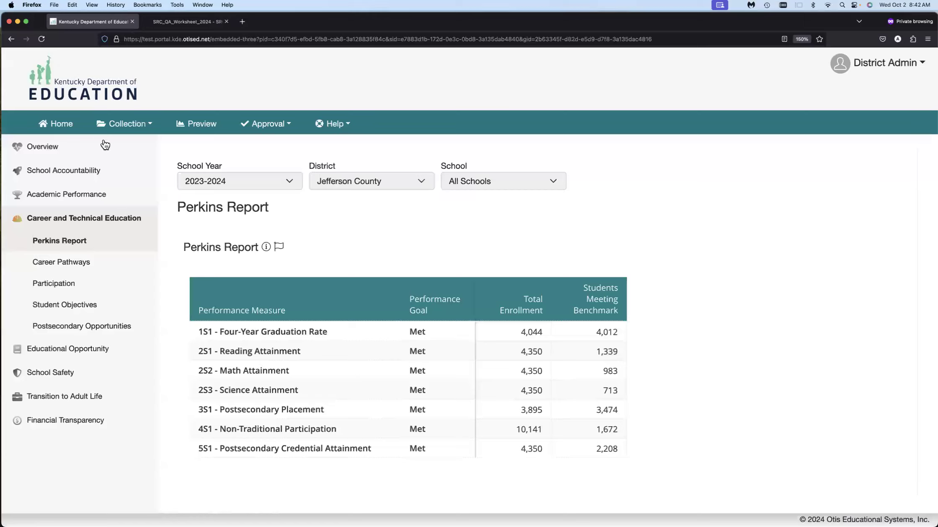
{"action": "left_click", "coordinate": [43, 147]}
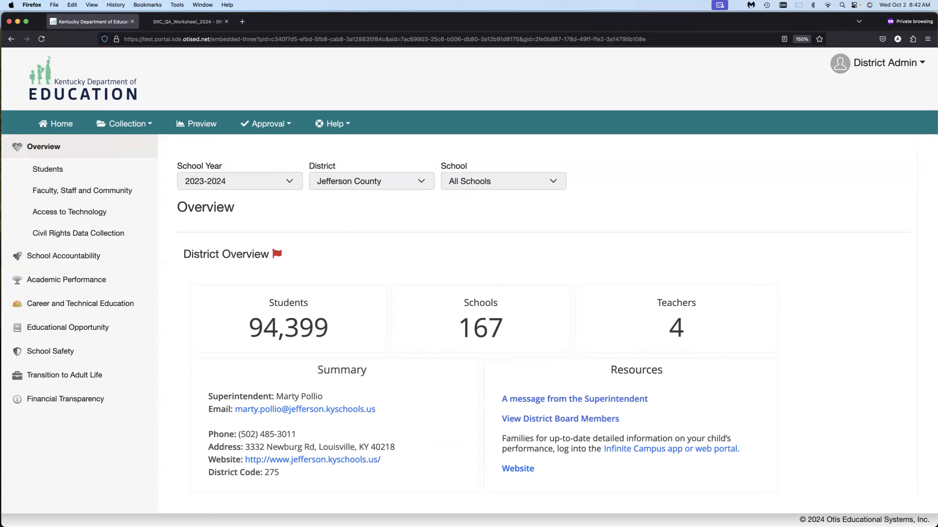
{"action": "left_click", "coordinate": [335, 123]}
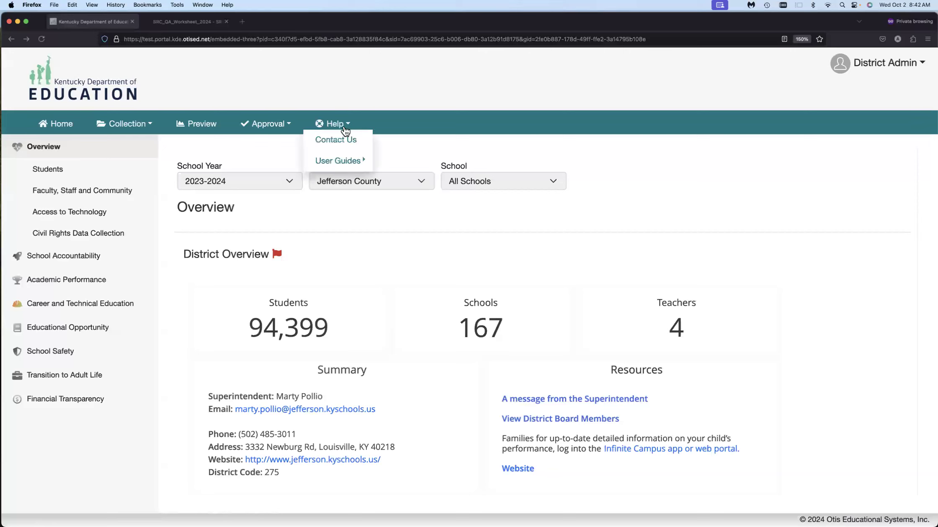
{"action": "left_click", "coordinate": [334, 106]}
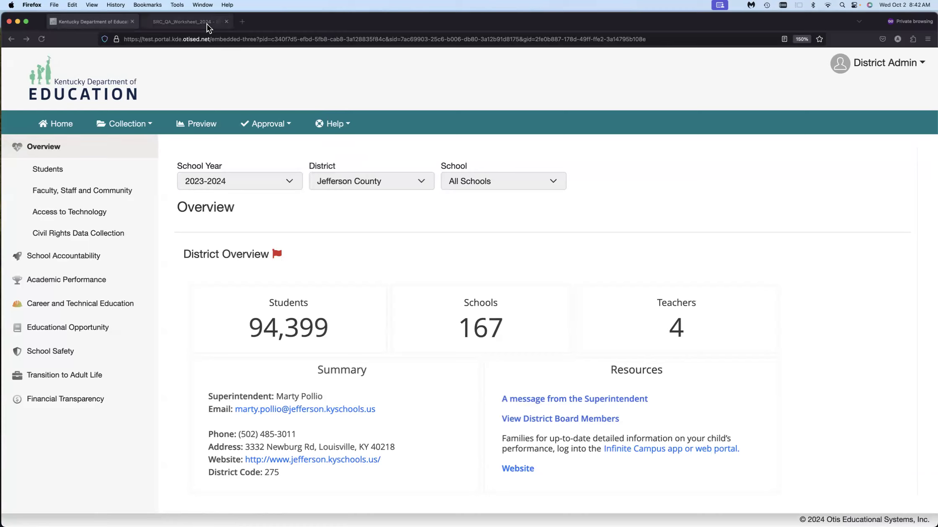
{"action": "left_click", "coordinate": [330, 123]}
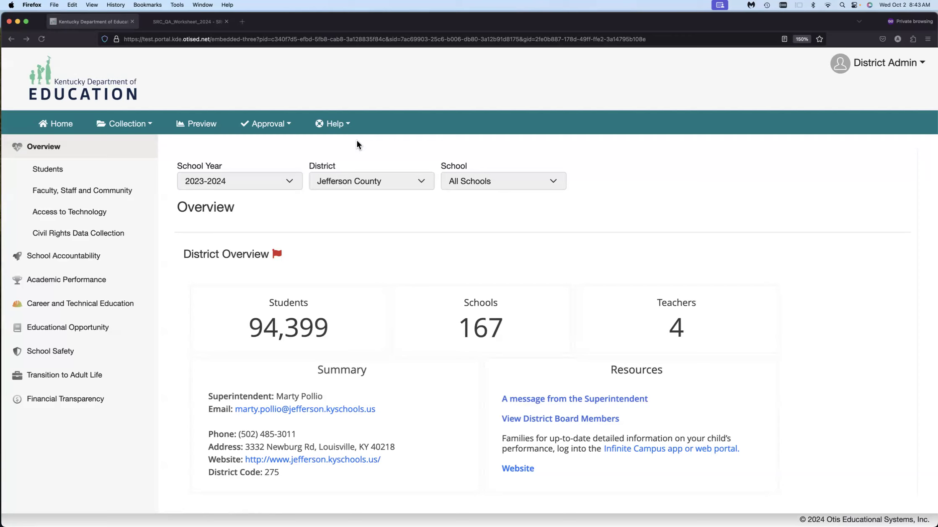
{"action": "left_click", "coordinate": [356, 129]}
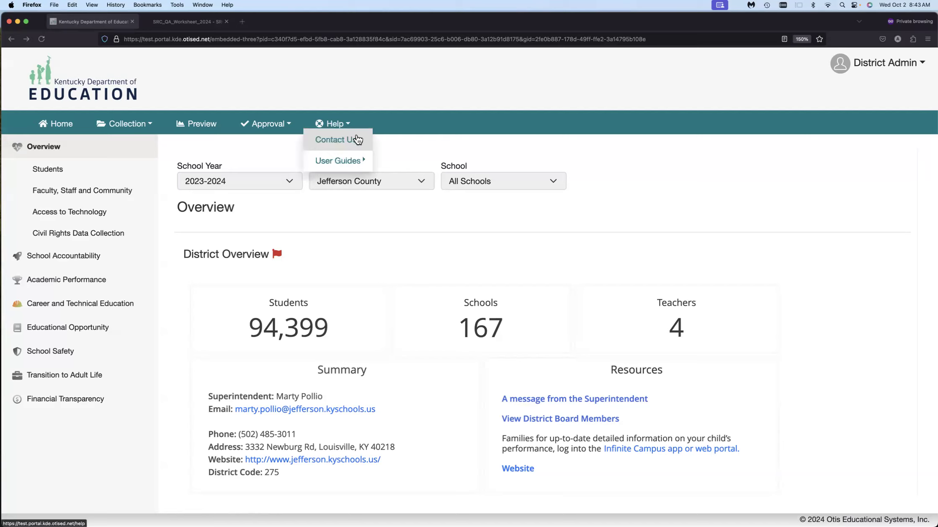
{"action": "left_click", "coordinate": [377, 136]}
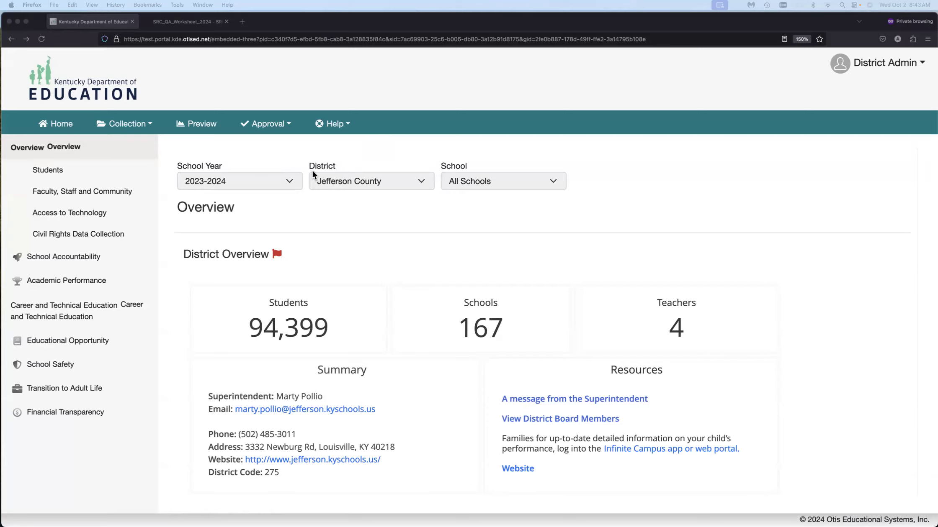
Step: Open the Contact Us help page to view the support contacts
{"action": "left_click", "coordinate": [338, 124]}
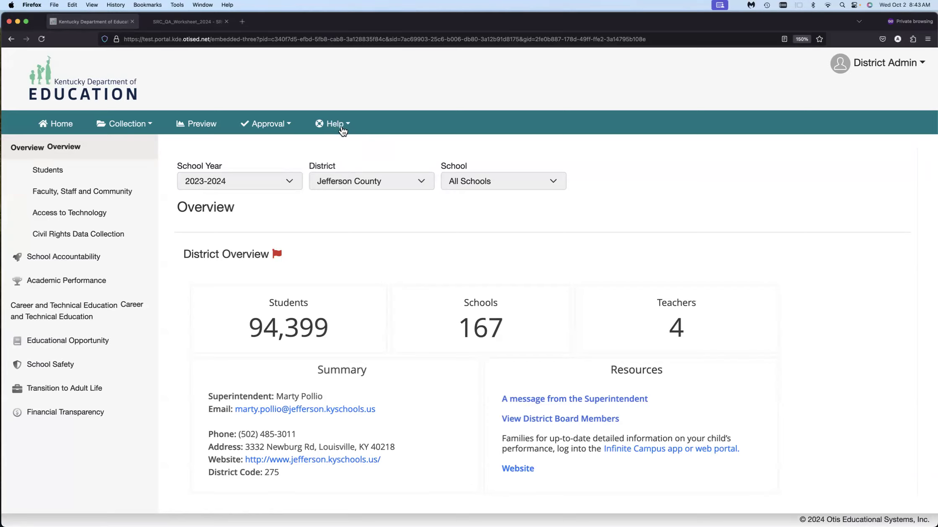
{"action": "left_click", "coordinate": [343, 147]}
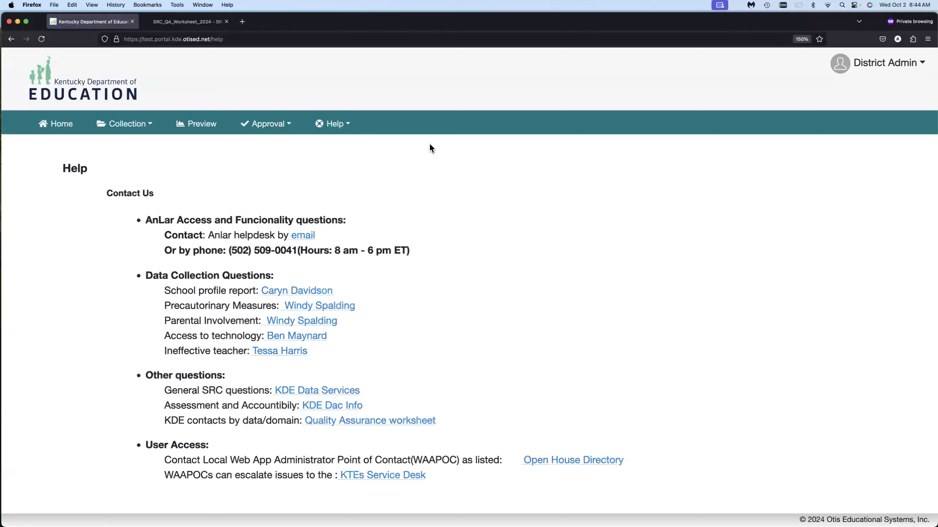